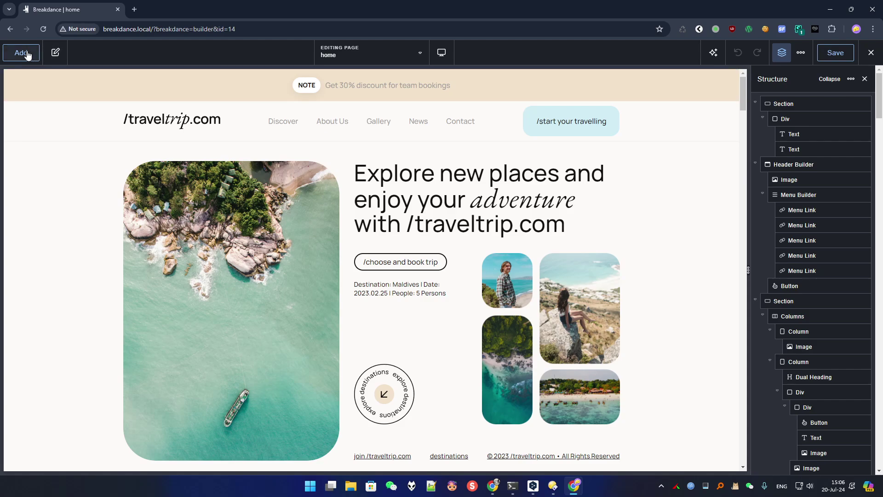
Preview the Travel Trip home page in the design library and close the preview
click(21, 53)
click(70, 103)
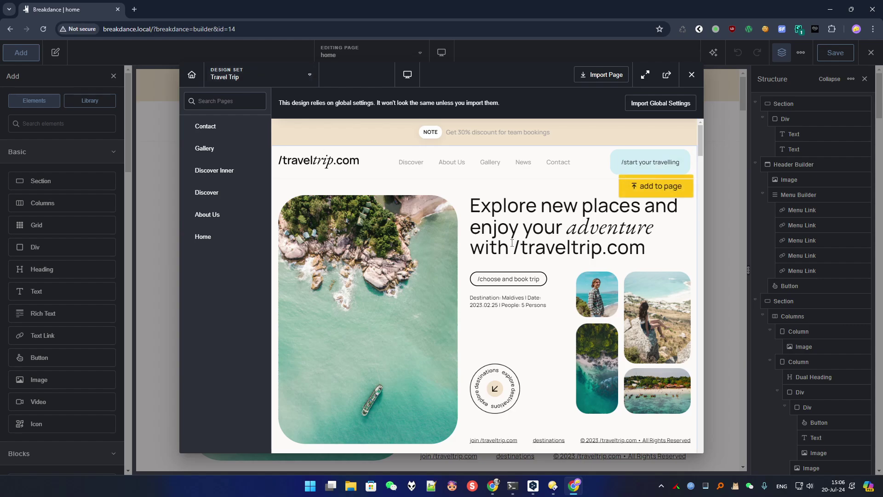
scroll(464, 282, down, 5)
scroll(464, 281, down, 10)
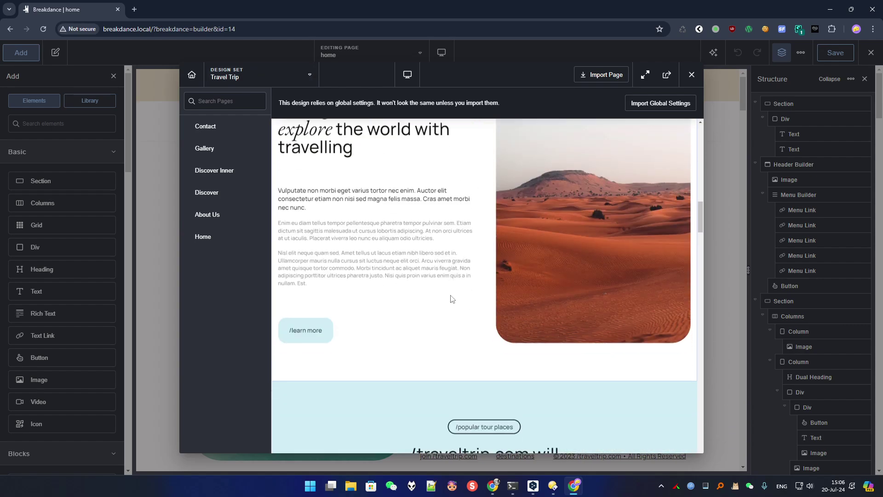
scroll(446, 304, down, 3)
scroll(457, 284, up, 15)
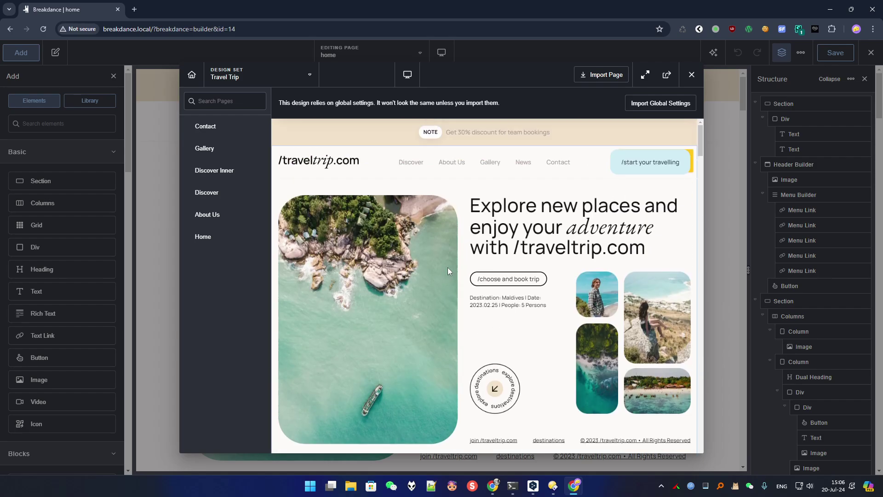
click(691, 75)
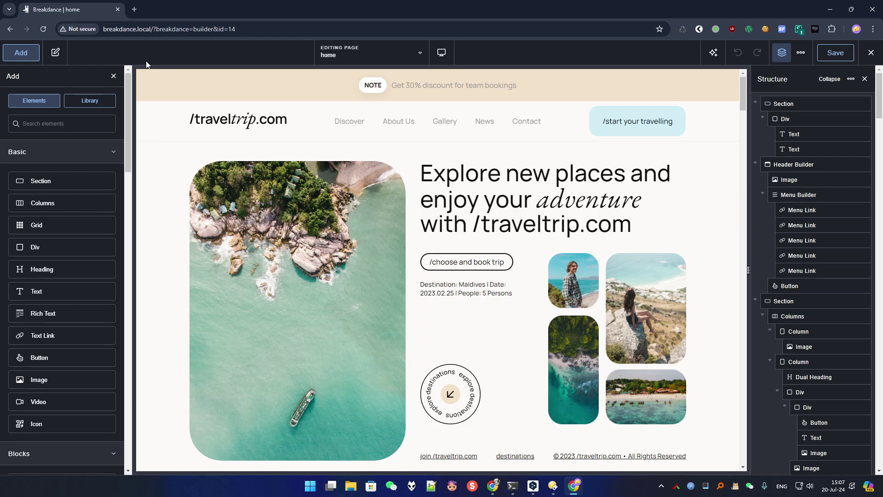
Review the available element categories and look over the page's upper sections
scroll(155, 305, down, 4)
scroll(156, 305, up, 4)
click(87, 154)
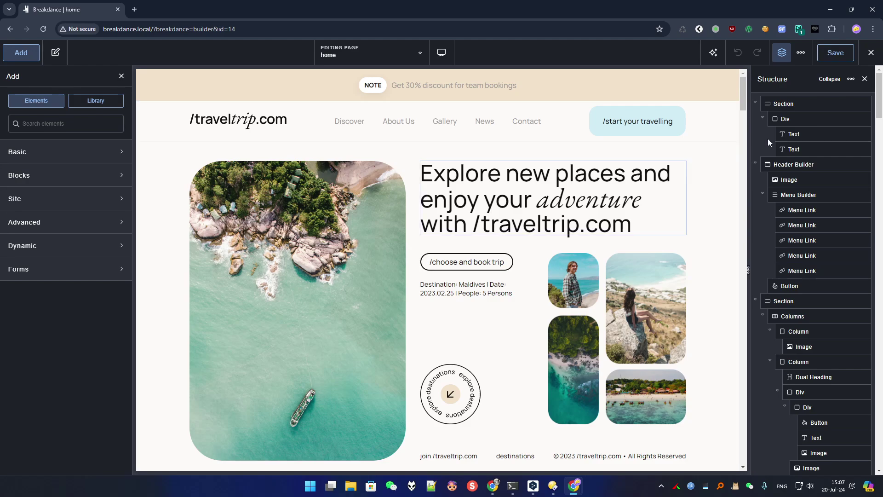
scroll(608, 229, down, 7)
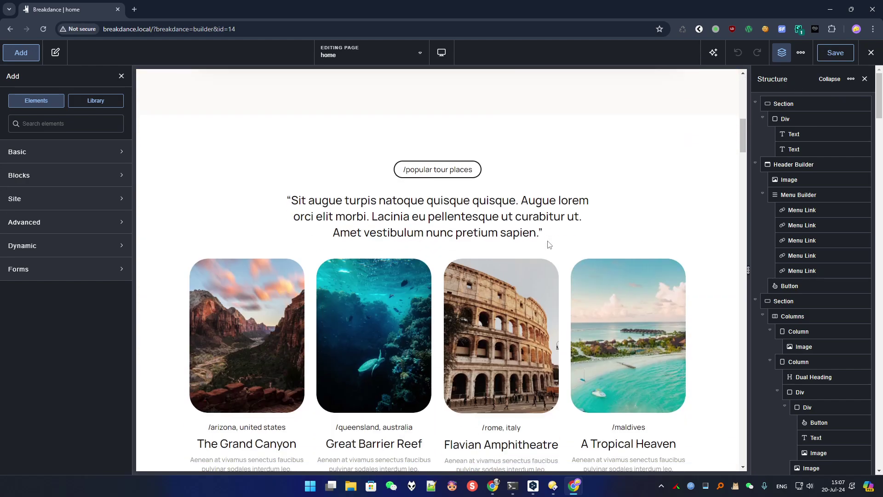
scroll(460, 260, up, 8)
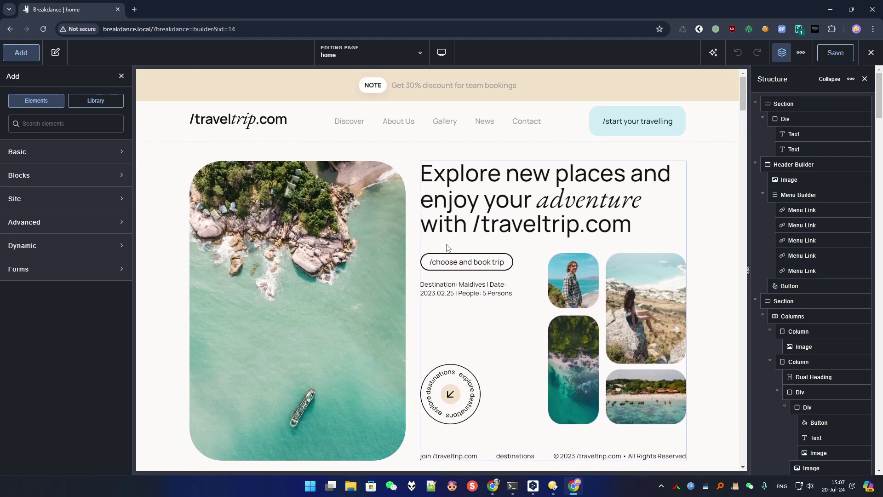
Make the hero's dual heading sticky with its position set to Top
click(470, 177)
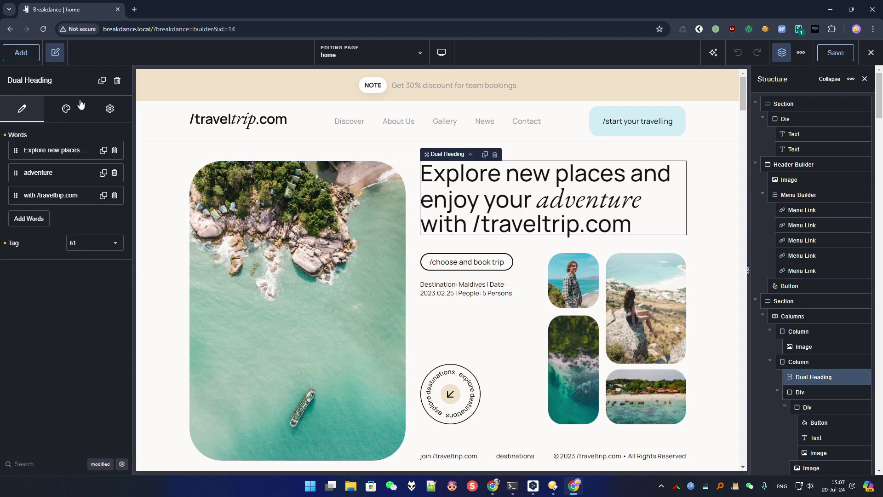
click(101, 111)
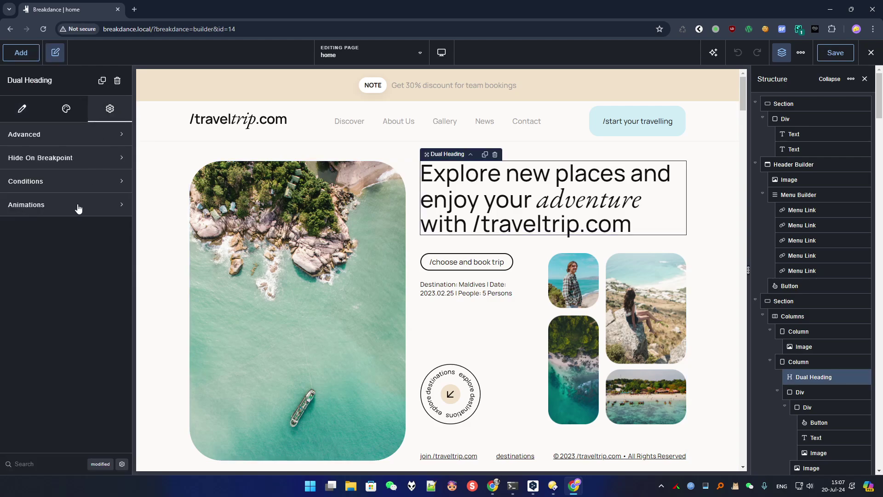
click(46, 210)
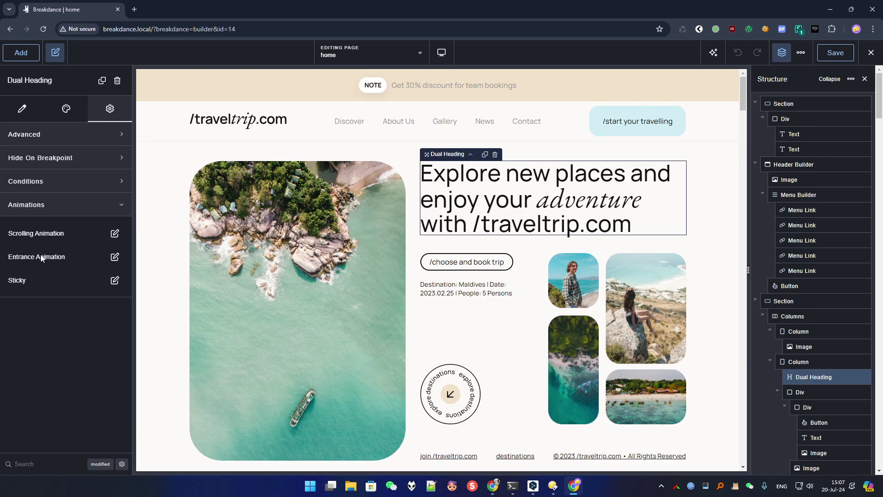
click(115, 280)
click(100, 324)
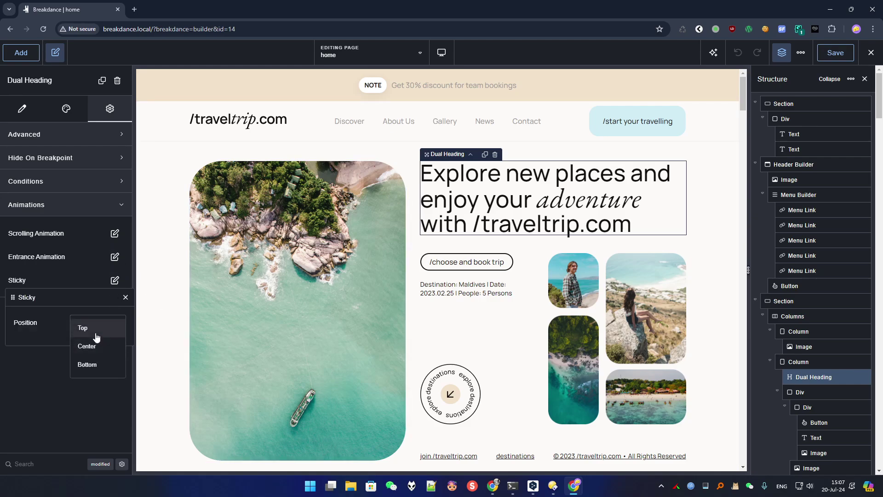
click(96, 333)
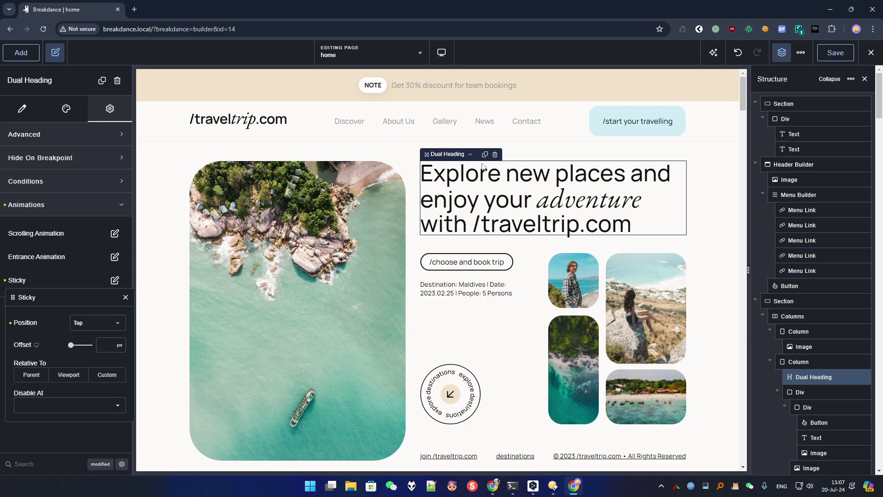
Test the heading's sticky behaviour on the page and clear its sticky setting
scroll(465, 169, down, 15)
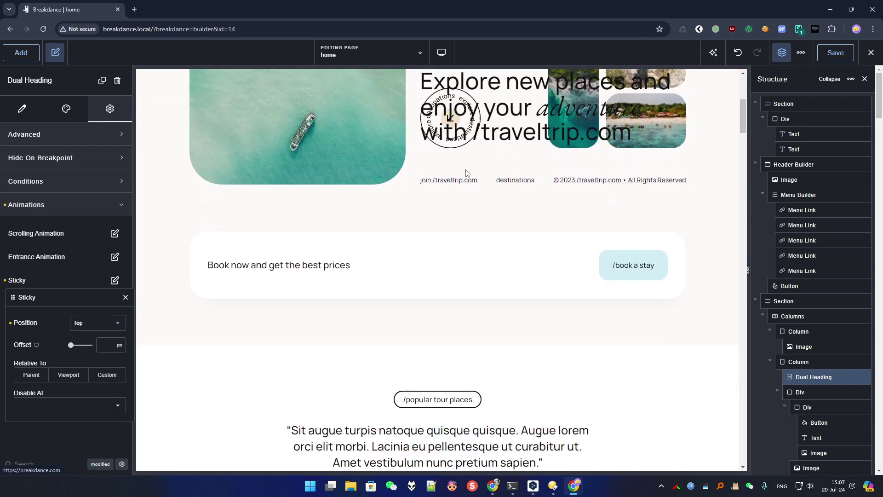
scroll(464, 183, up, 15)
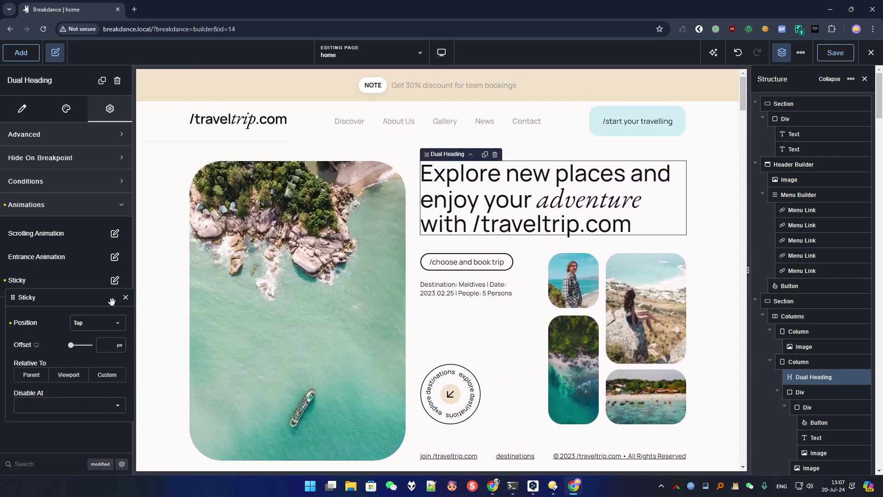
click(125, 297)
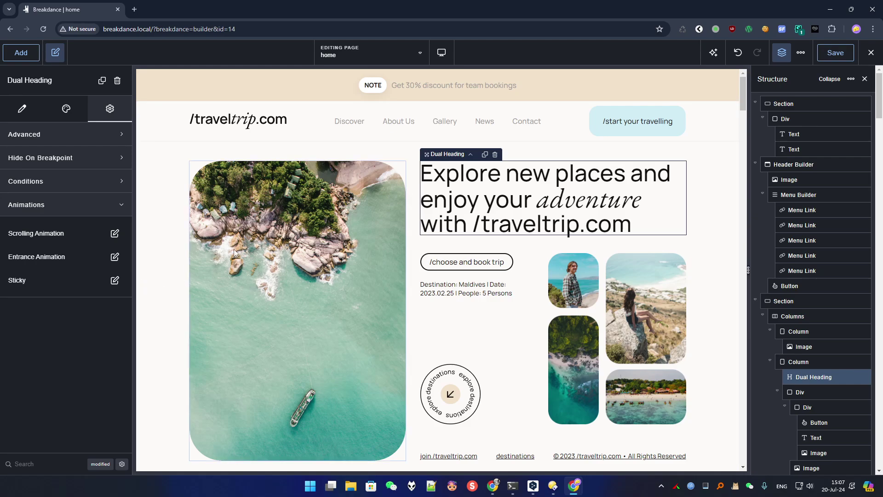
Give the large beach image in the hero section a Slide Left entrance animation
click(284, 236)
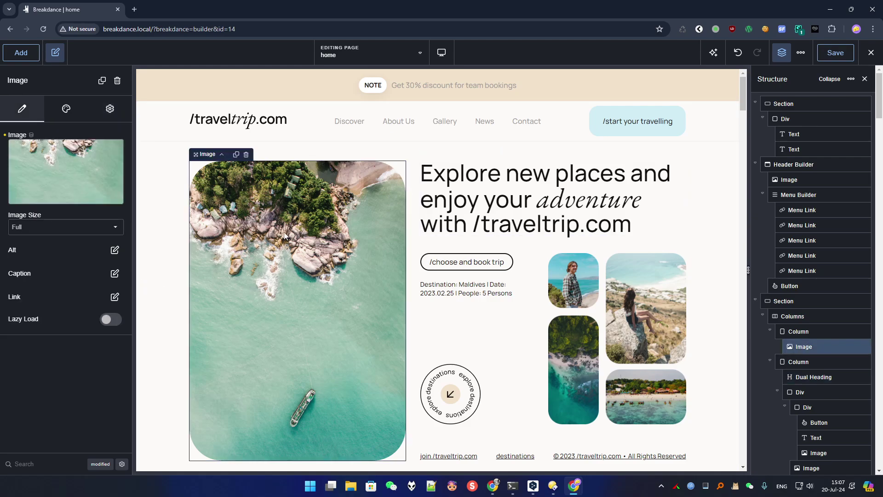
click(108, 110)
click(42, 213)
click(62, 258)
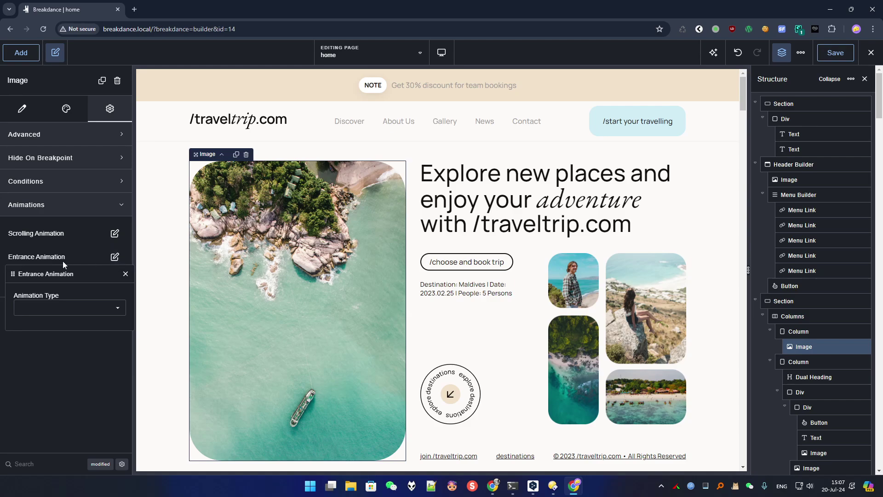
click(75, 313)
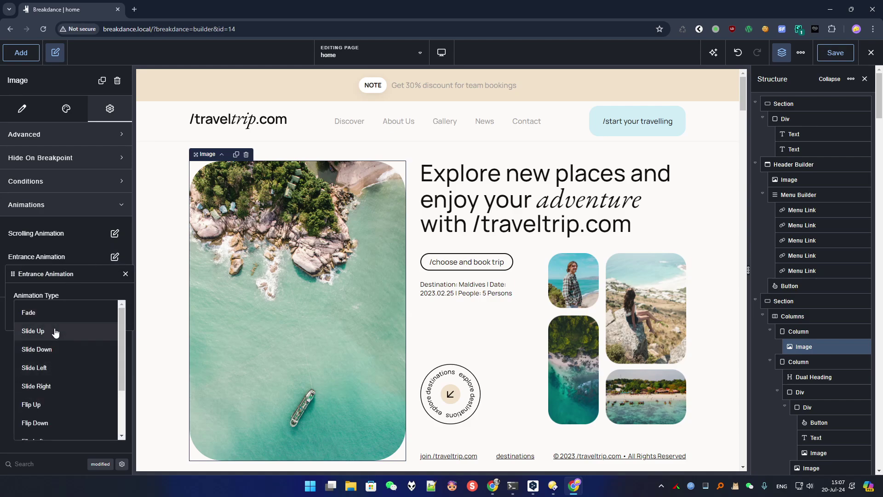
scroll(59, 357, down, 2)
scroll(67, 363, up, 2)
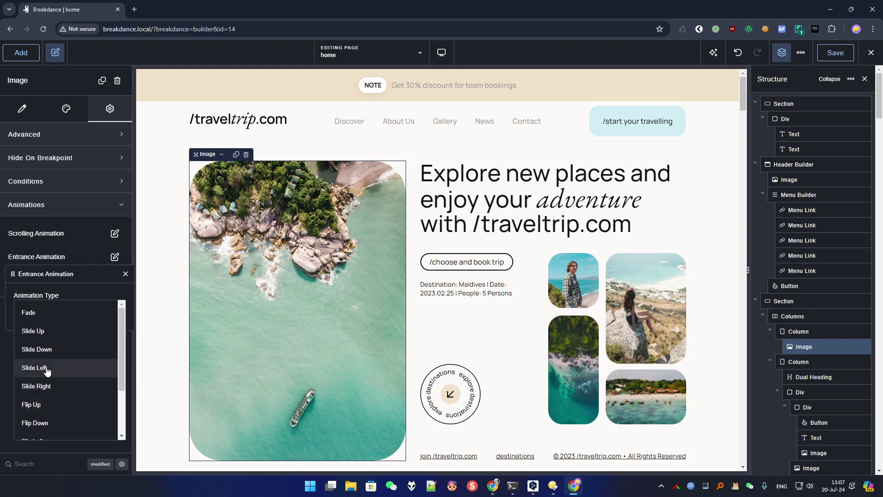
click(46, 367)
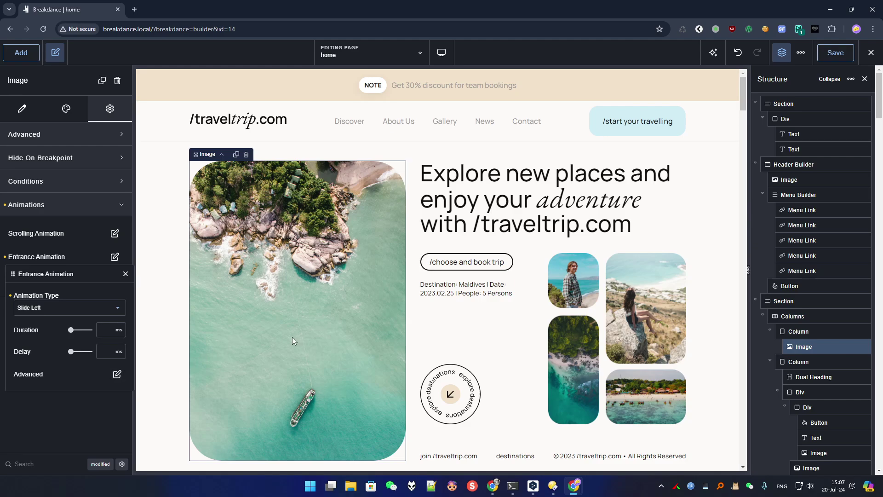
Set the image's entrance animation distance to 100% and its duration to 1000 ms
click(117, 373)
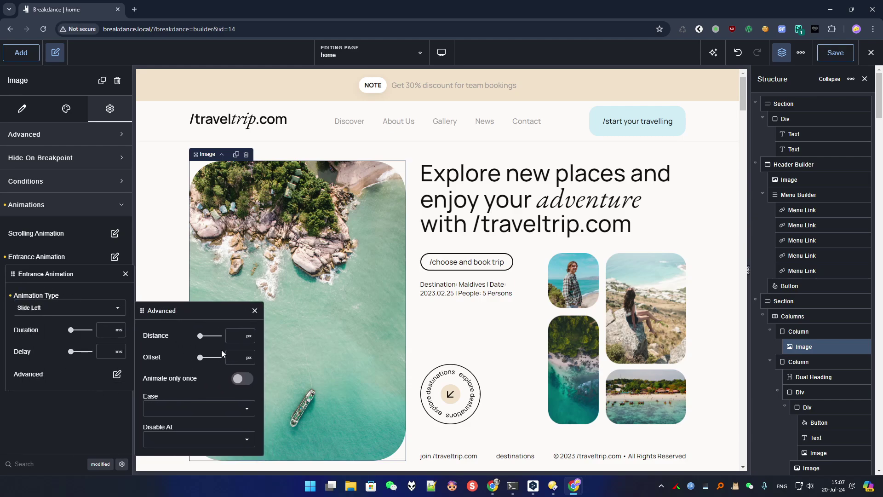
text(200)
text(100%)
click(103, 331)
text(1000)
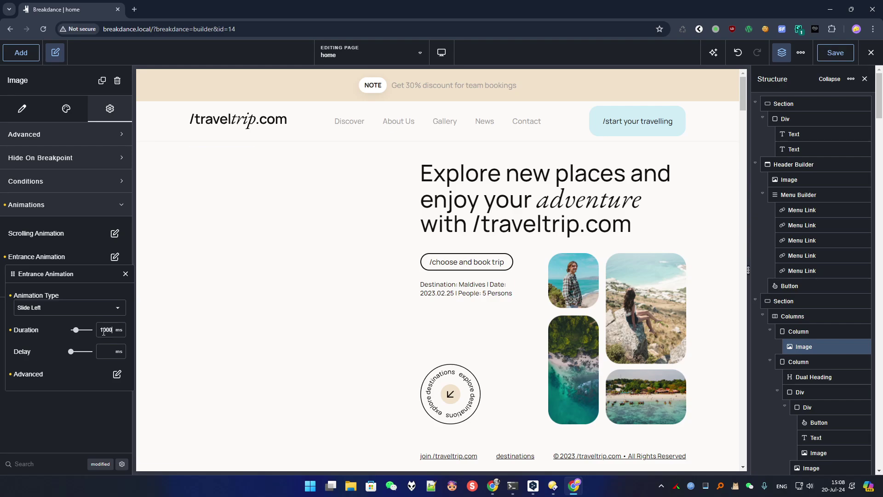
Disable the image's entrance animation at the Phone Landscape breakpoint
click(116, 375)
click(185, 446)
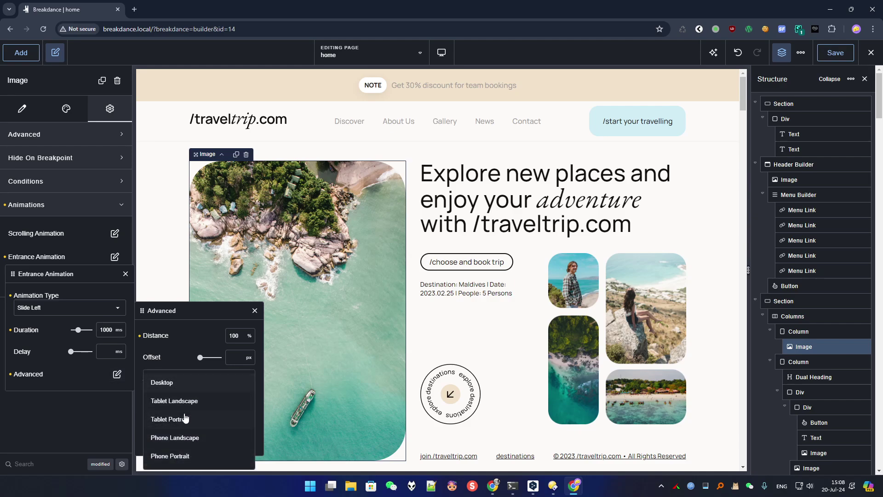
click(169, 442)
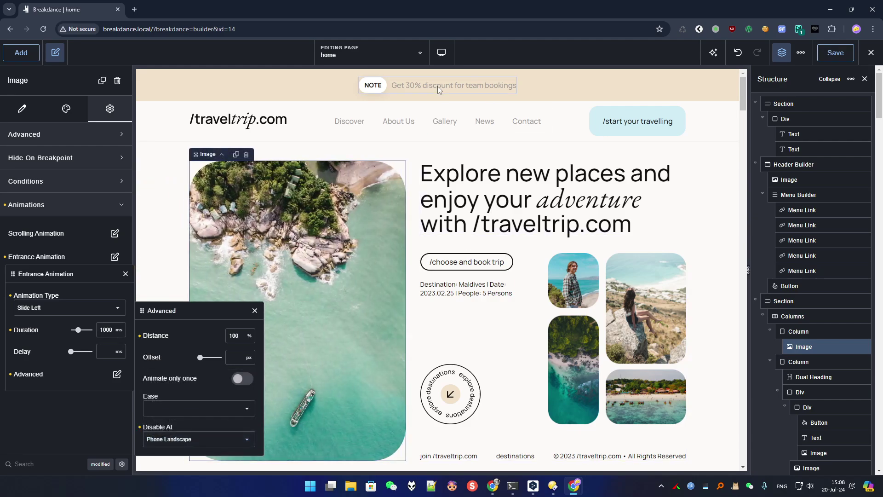
Check the page at the Phone Landscape breakpoint and return to the Desktop view
click(441, 53)
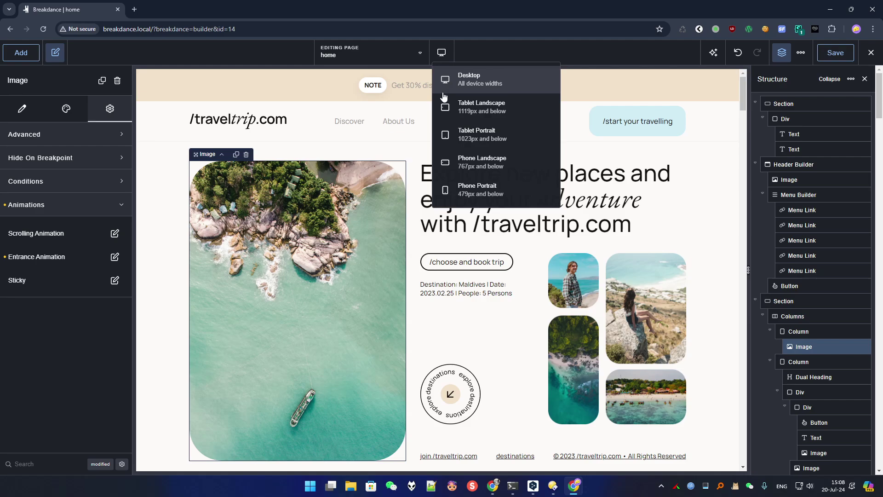
click(491, 163)
scroll(506, 248, down, 8)
scroll(502, 249, up, 8)
click(440, 56)
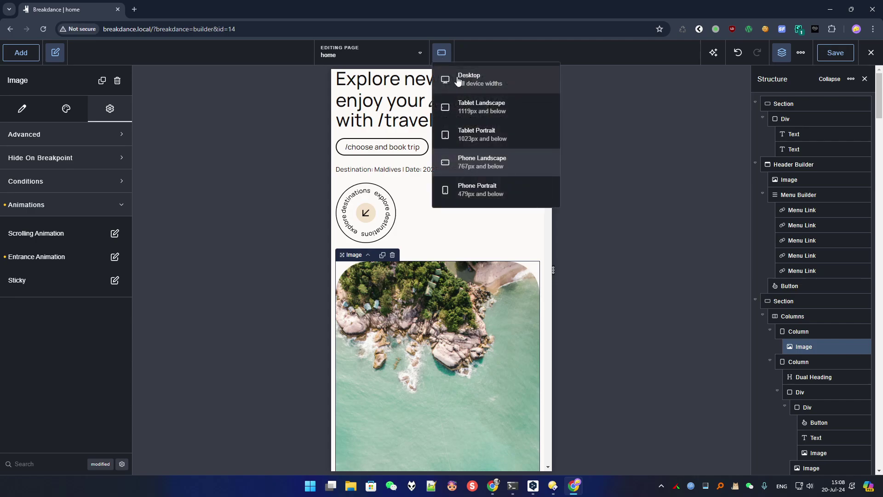
click(460, 75)
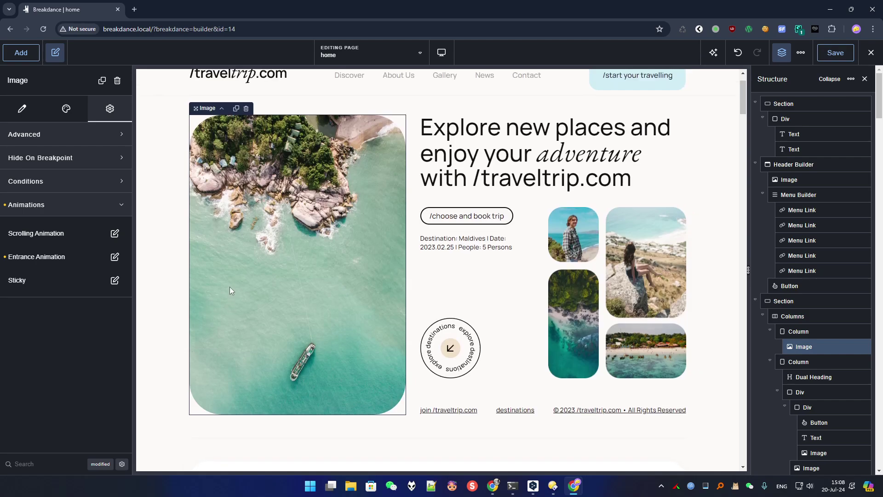
Set the image's entrance animation ease to Back Out and close the animation settings
click(116, 257)
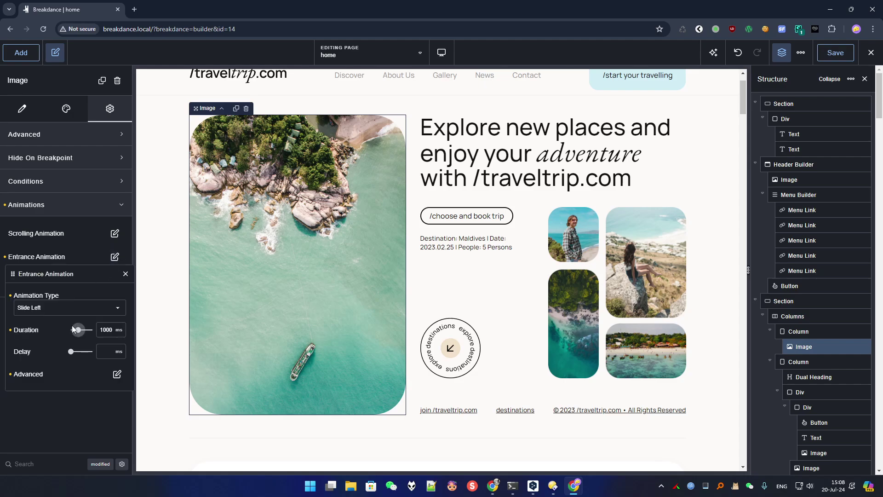
click(117, 374)
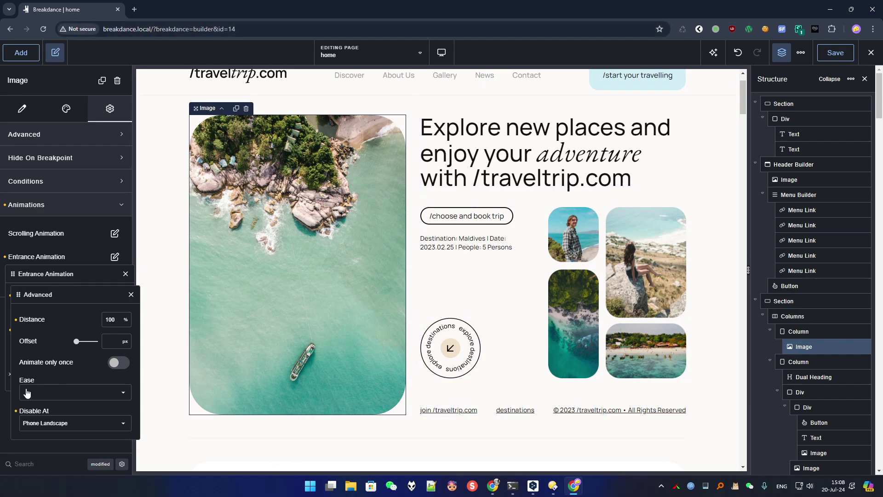
click(51, 391)
scroll(59, 384, down, 4)
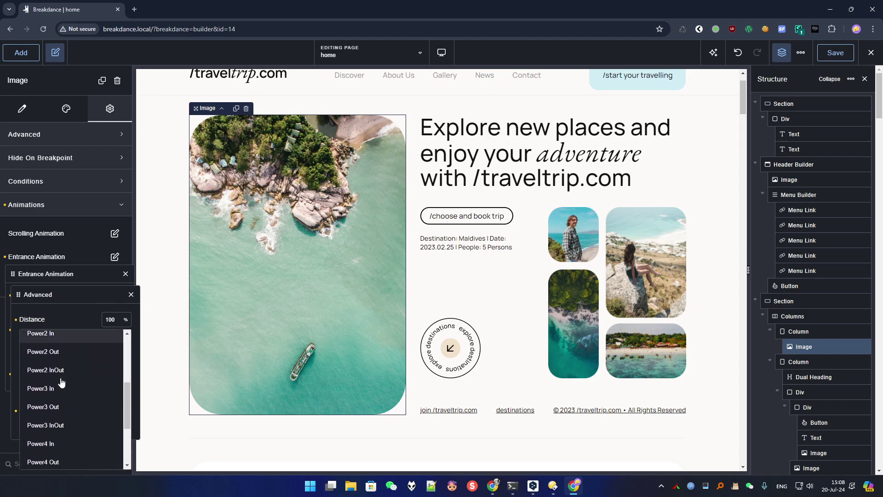
scroll(67, 425, down, 3)
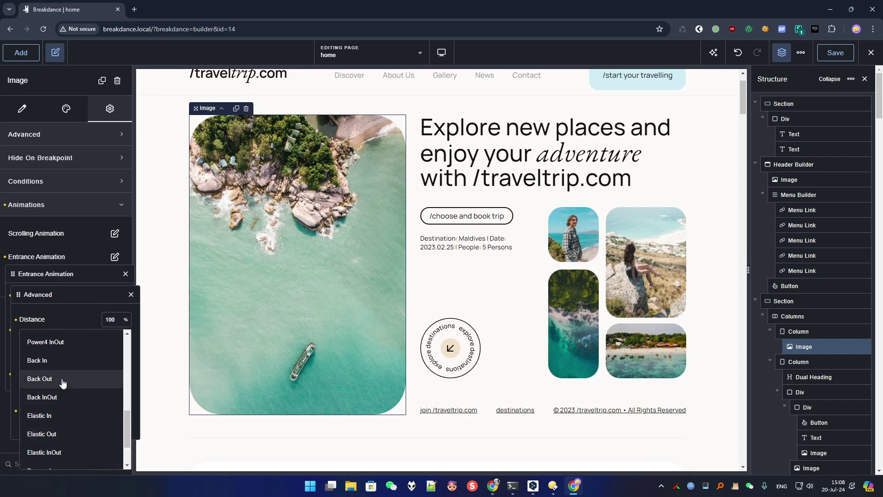
scroll(63, 382, down, 2)
scroll(63, 375, up, 2)
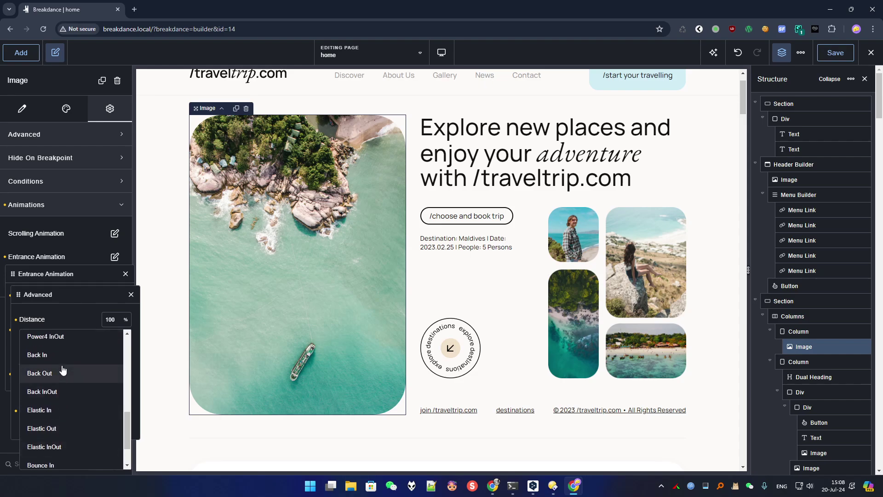
click(57, 373)
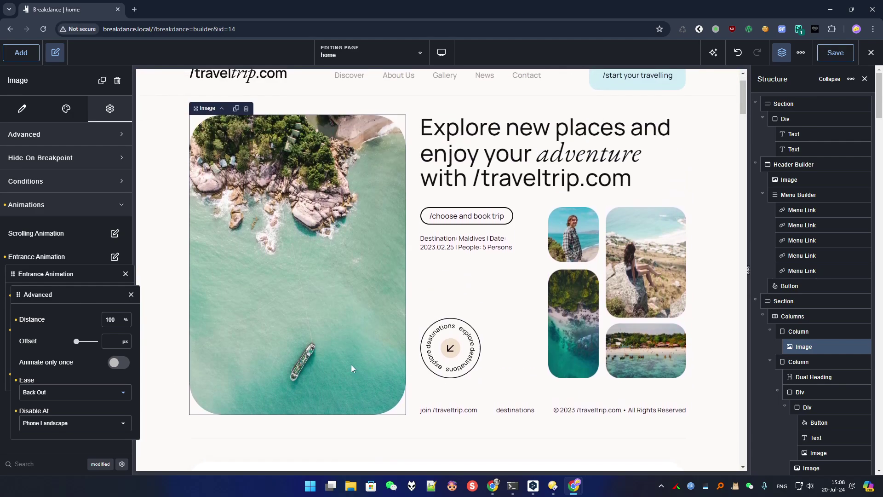
drag(81, 297, 236, 290)
drag(76, 280, 96, 318)
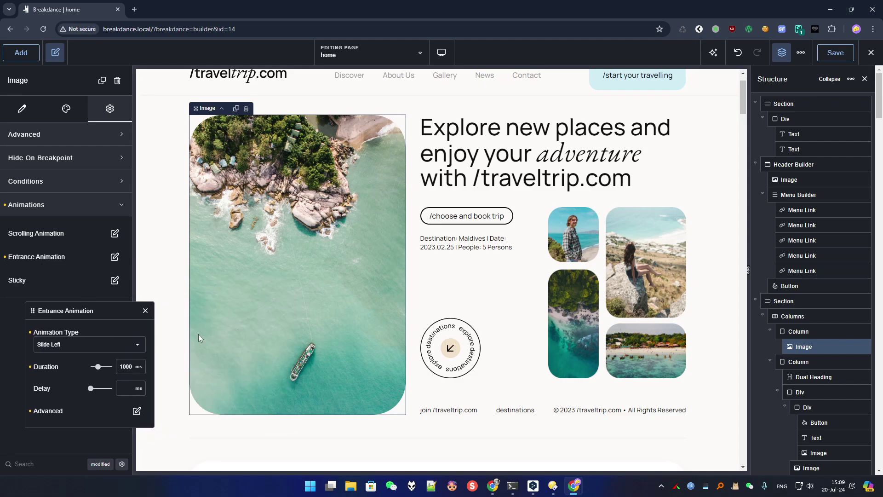
click(145, 311)
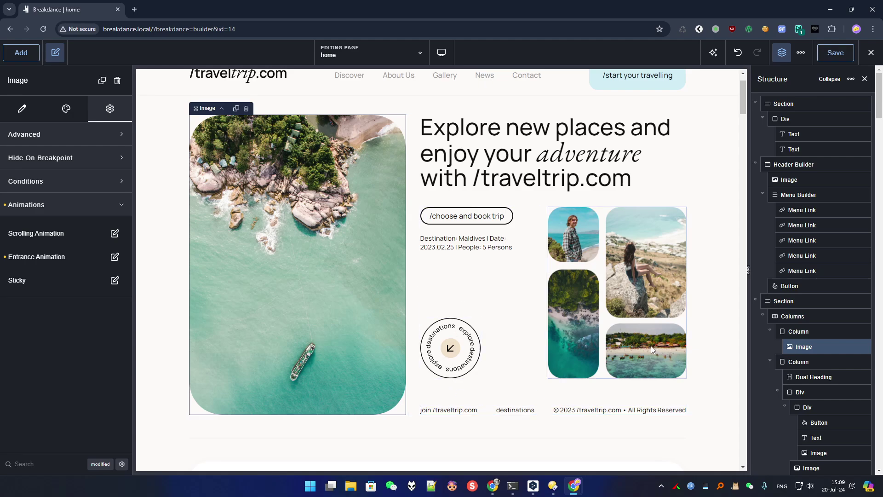
Enable the scrolling animation on the round "explore destinations" image in the hero section
click(442, 356)
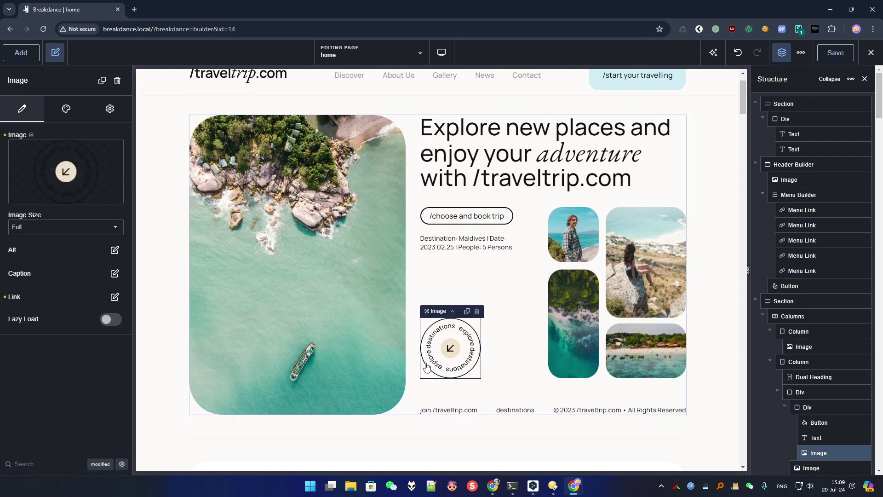
click(108, 109)
click(72, 211)
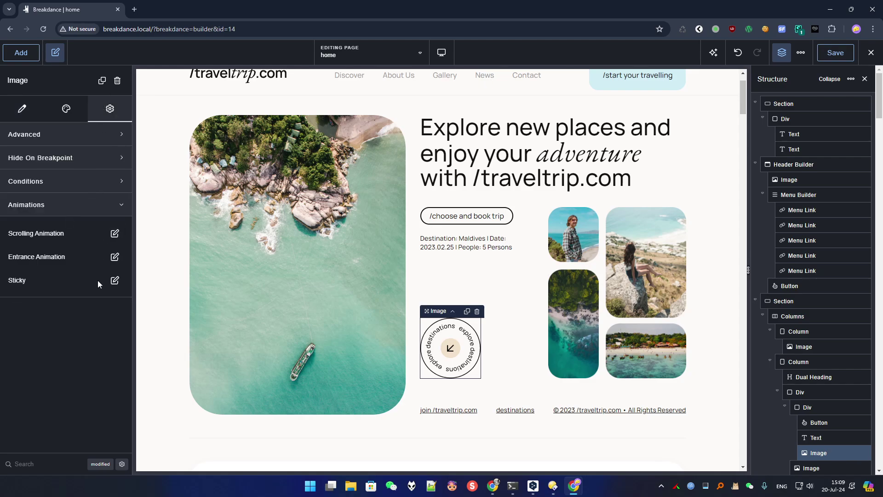
click(116, 232)
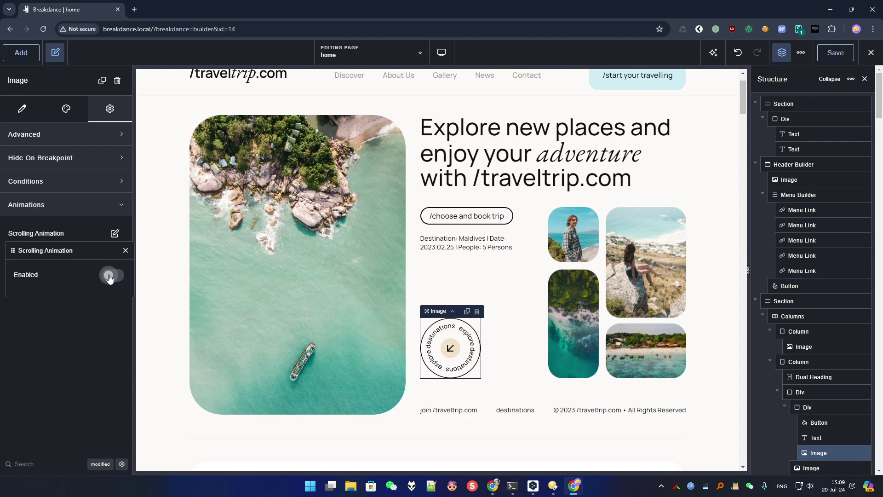
drag(87, 252, 104, 323)
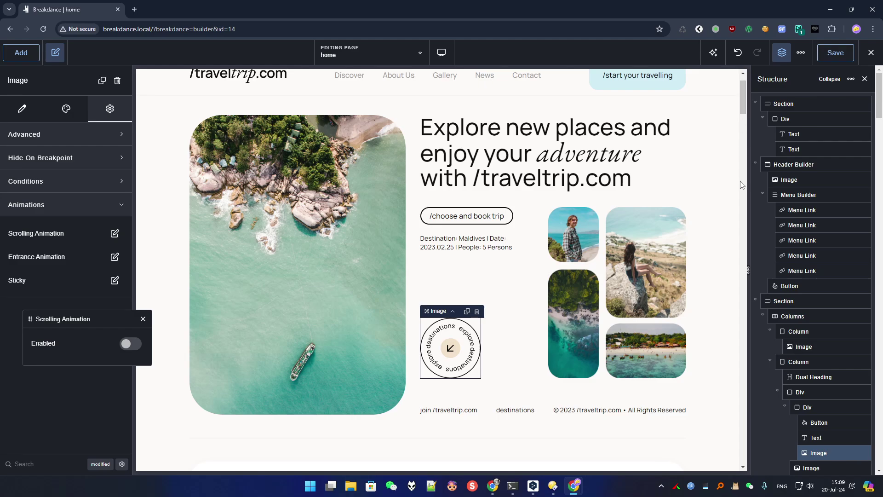
click(130, 344)
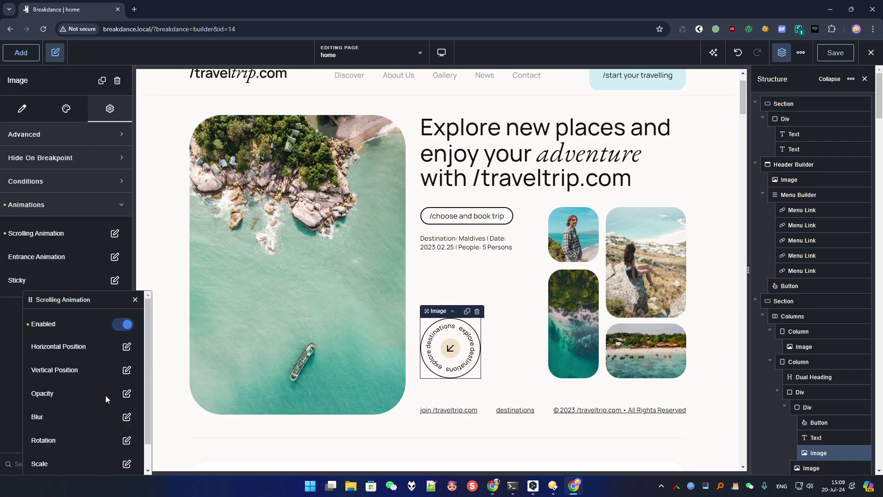
Set the round image's scrolling rotation to start at 0 and end at 360 degrees
click(126, 441)
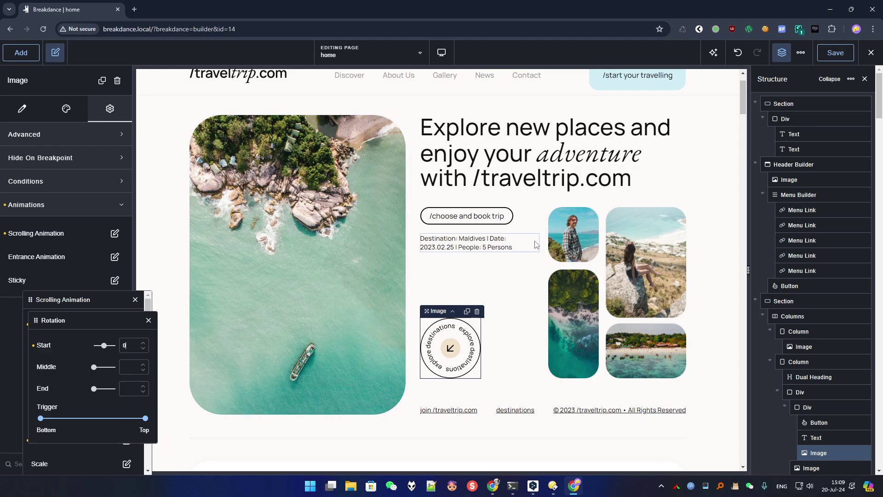
click(130, 389)
text(360)
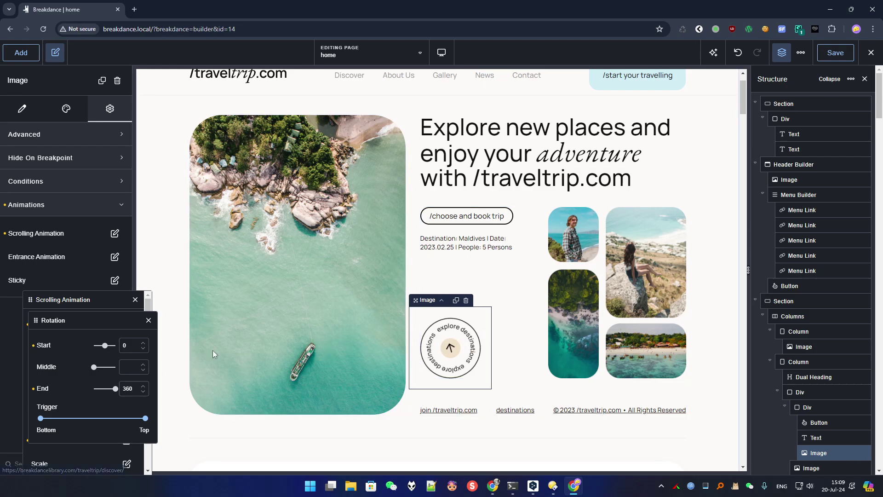
Preview how the round image rotates while moving up and down the page
scroll(516, 305, up, 1)
scroll(516, 306, down, 6)
scroll(516, 305, up, 5)
scroll(517, 305, down, 4)
scroll(517, 304, up, 4)
scroll(516, 303, down, 5)
scroll(516, 303, up, 5)
scroll(516, 303, down, 5)
scroll(514, 301, up, 5)
scroll(512, 299, down, 4)
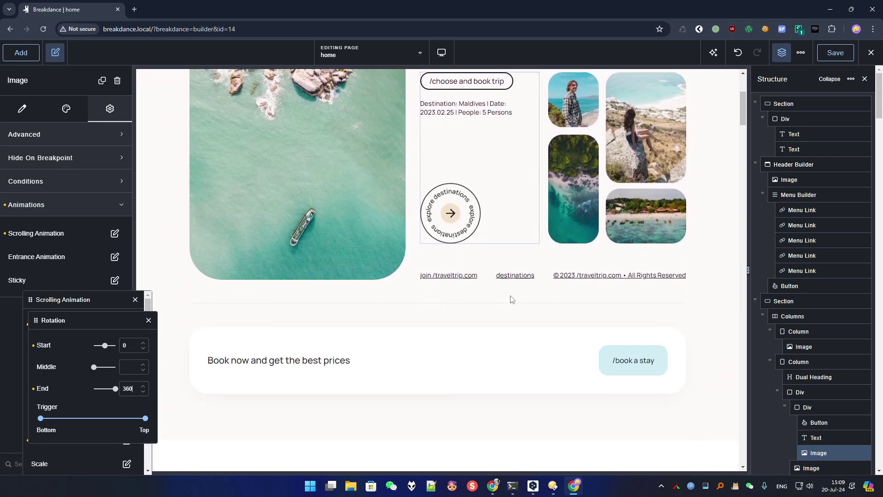
scroll(512, 299, down, 1)
scroll(511, 299, up, 4)
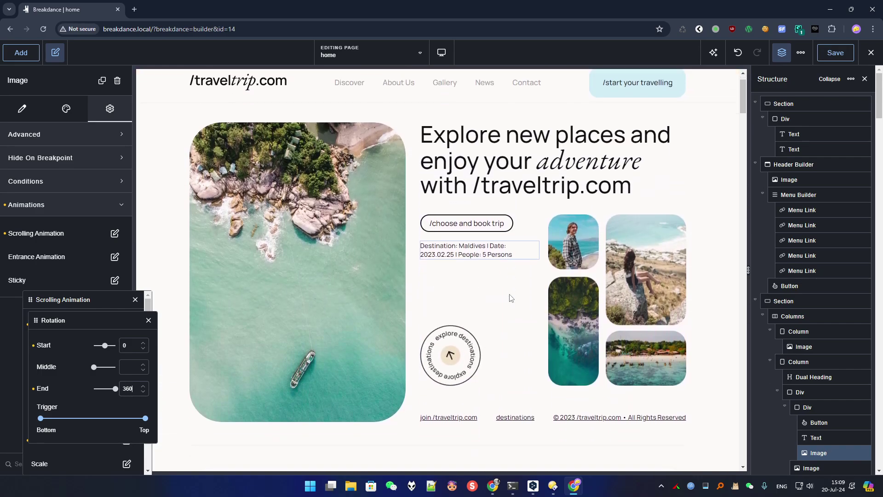
scroll(509, 295, down, 5)
scroll(509, 296, up, 3)
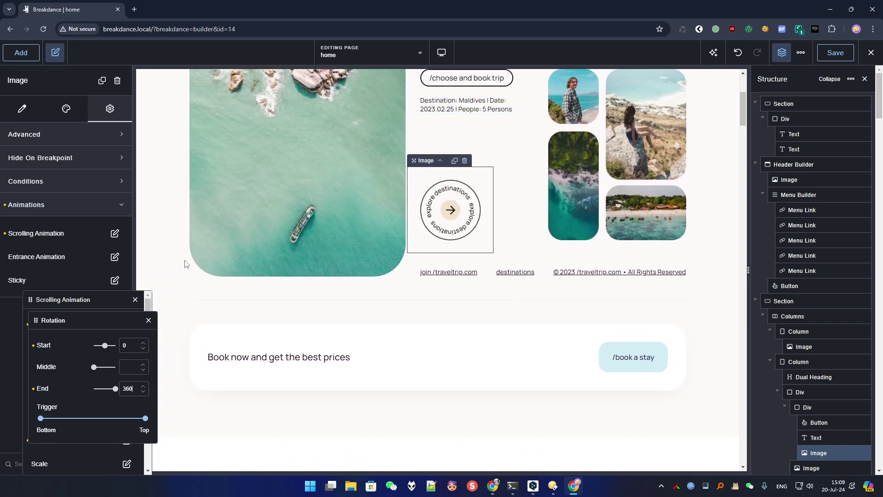
Set the scrub of the round image's scrolling animation to 1000 ms
click(148, 320)
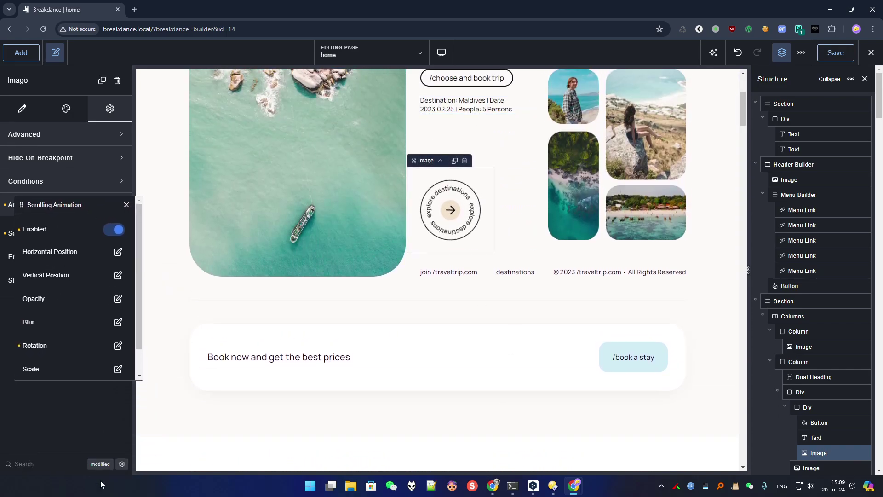
scroll(55, 352, down, 1)
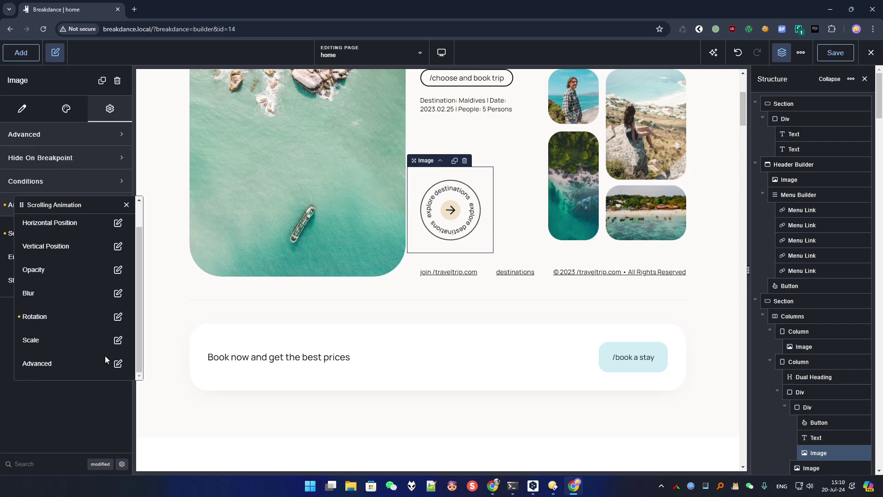
click(117, 364)
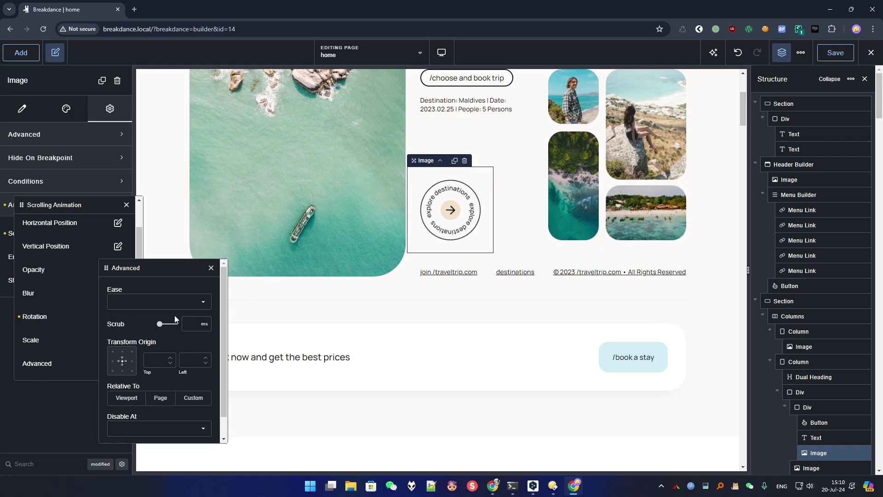
click(191, 324)
Preview the round image's rotation with the scrub applied, and close the advanced animation settings
scroll(746, 105, up, 3)
scroll(746, 105, down, 2)
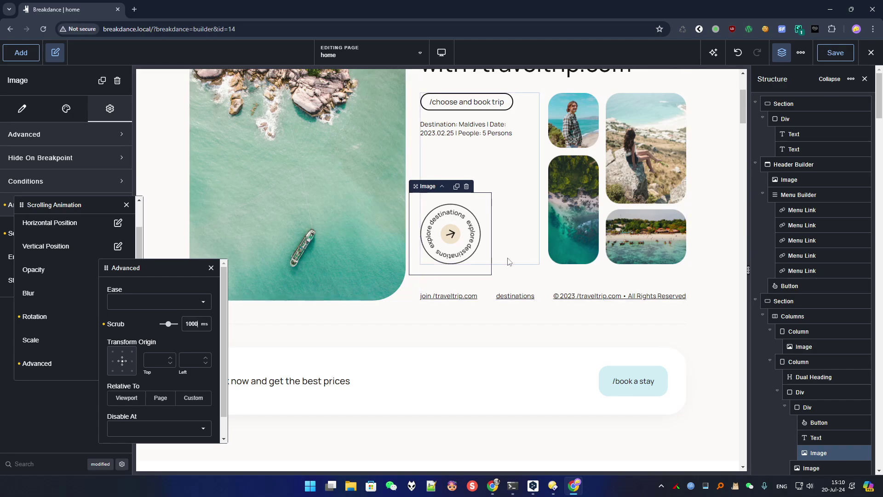
scroll(509, 247, up, 4)
scroll(544, 224, down, 5)
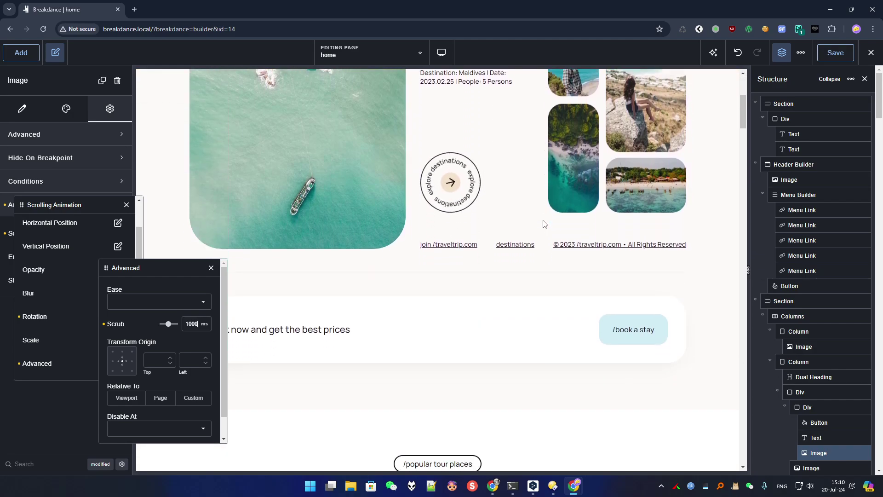
scroll(544, 224, up, 5)
scroll(543, 224, down, 1)
scroll(543, 224, down, 5)
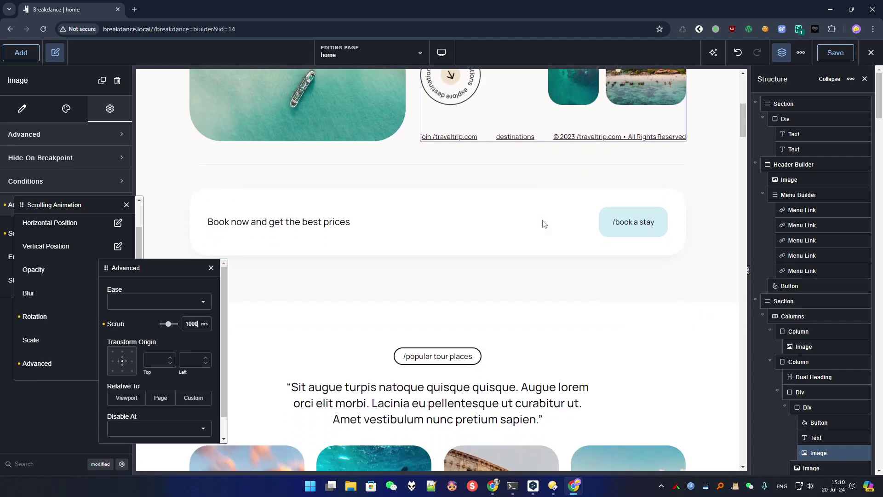
scroll(543, 224, up, 5)
scroll(543, 224, down, 4)
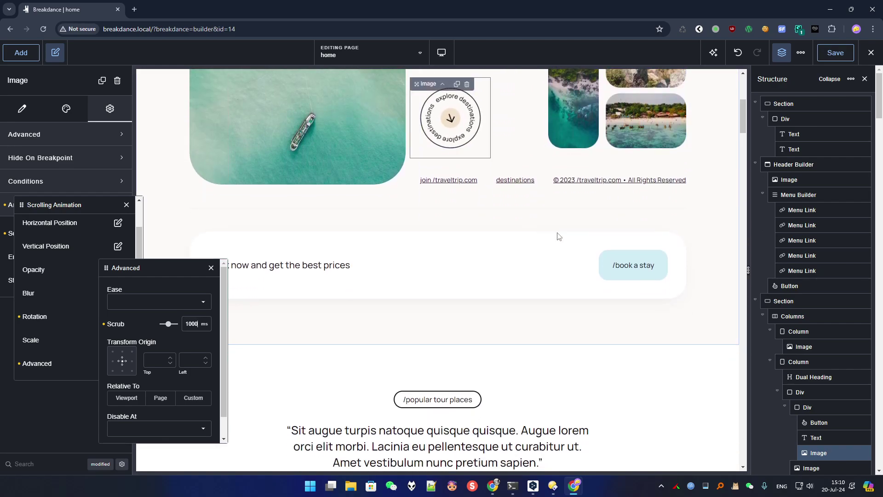
scroll(543, 224, up, 5)
scroll(571, 251, down, 4)
scroll(570, 251, down, 3)
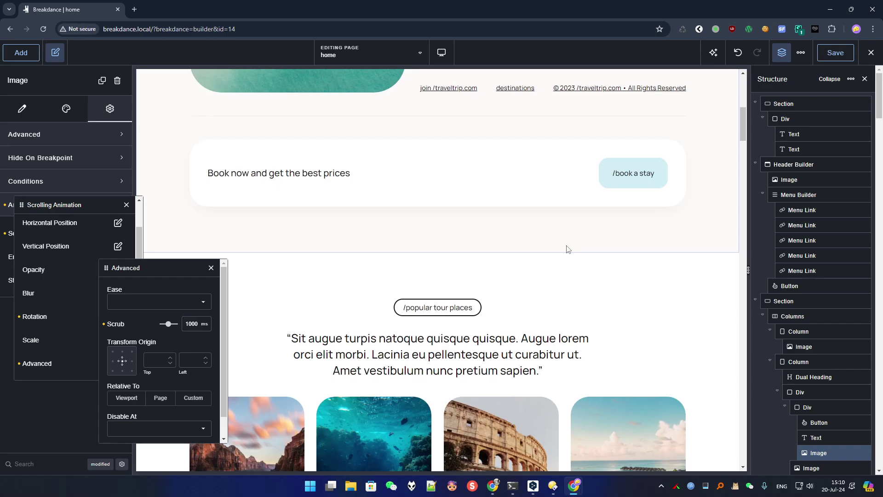
scroll(564, 244, up, 5)
scroll(564, 244, down, 3)
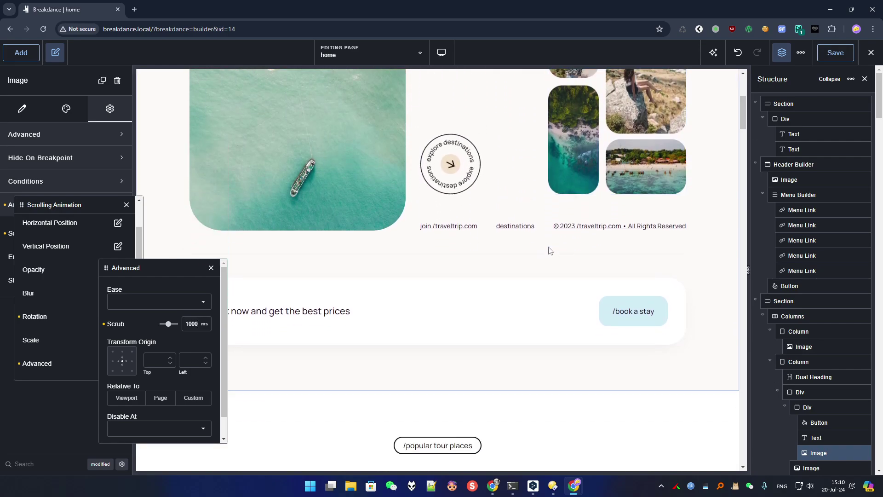
click(211, 268)
Enable the scrolling animation on the quote text below the "/popular tour places" label
scroll(560, 264, down, 4)
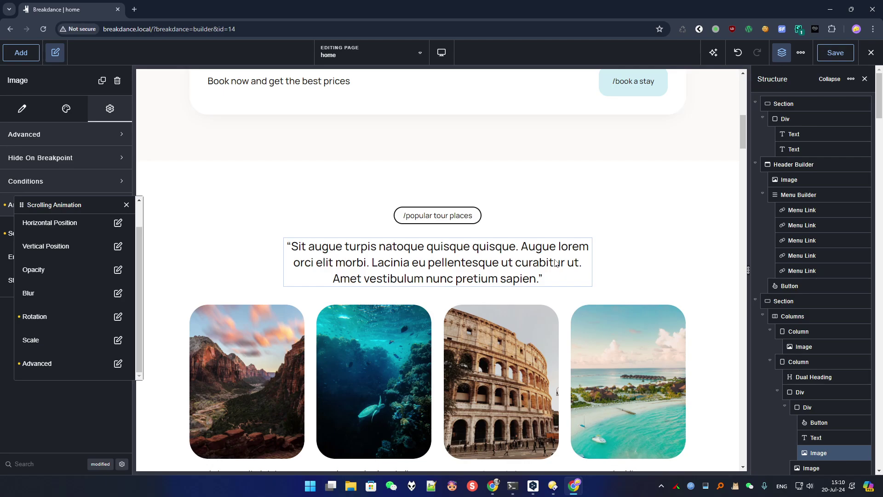
click(376, 263)
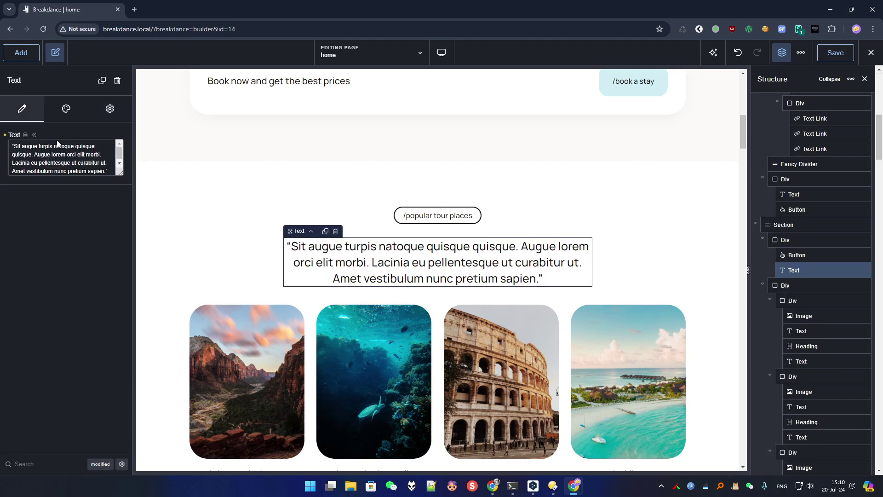
click(121, 108)
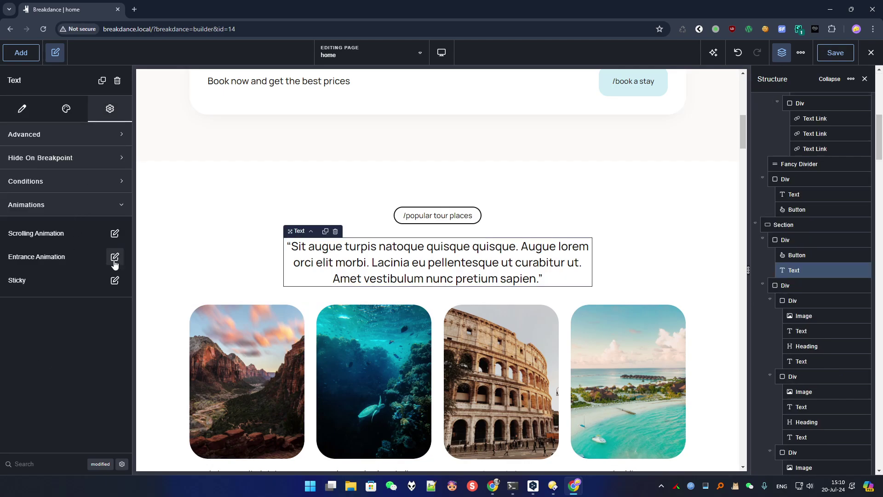
click(114, 235)
click(114, 277)
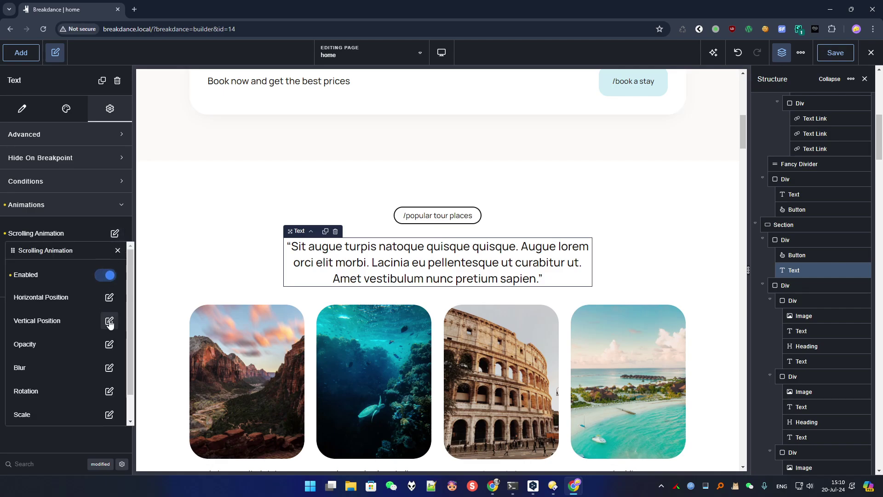
Set the quote text's horizontal scrolling position to start at -200 px, middle 0 px and end 200 px
click(111, 298)
click(111, 297)
text(-200)
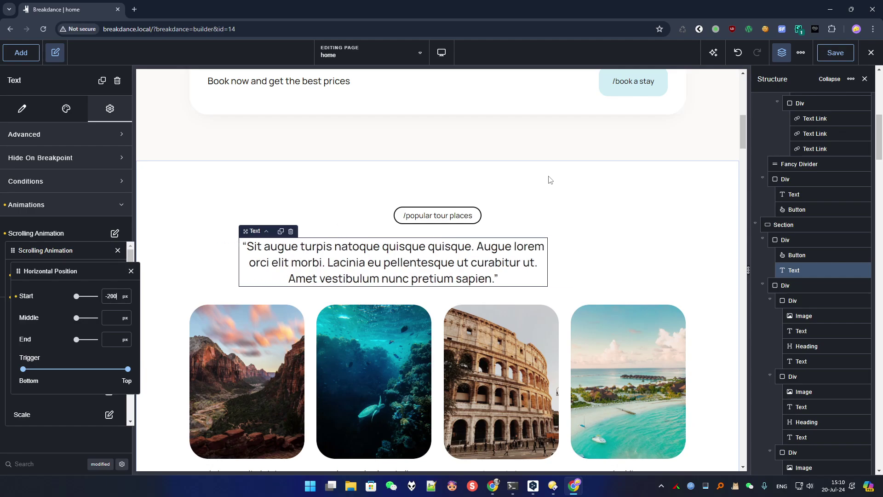
click(107, 318)
text(0)
text(200)
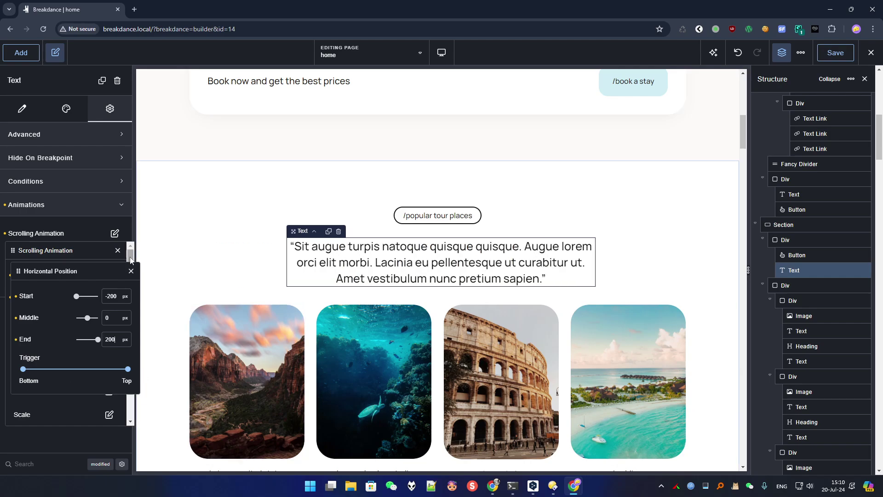
click(132, 257)
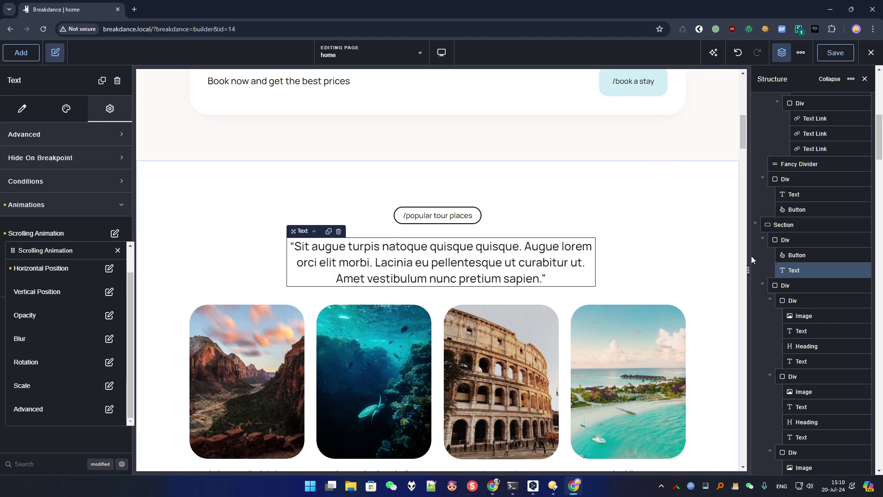
Preview the quote text's horizontal movement while moving up and down the page
mouse_move(739, 143)
mouse_down()
mouse_move(741, 118)
mouse_move(744, 131)
mouse_up()
scroll(554, 313, down, 2)
scroll(556, 309, up, 3)
scroll(552, 317, down, 2)
scroll(549, 325, down, 5)
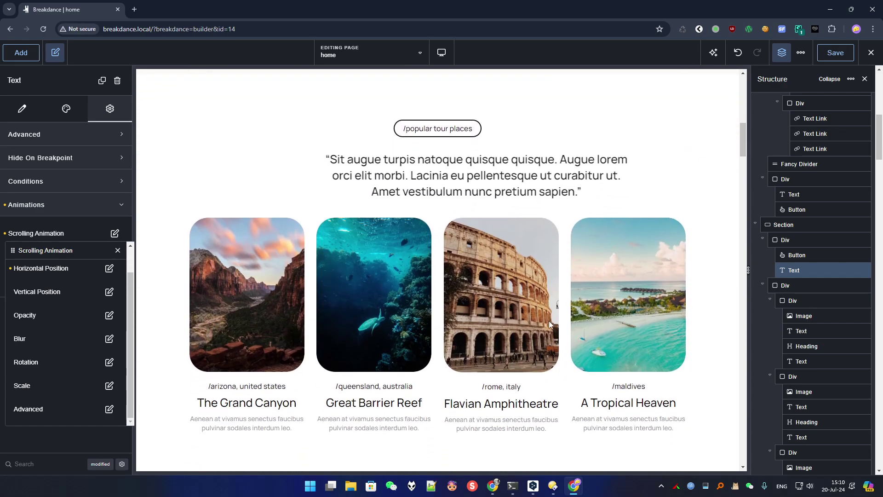
scroll(549, 325, up, 6)
scroll(550, 325, down, 4)
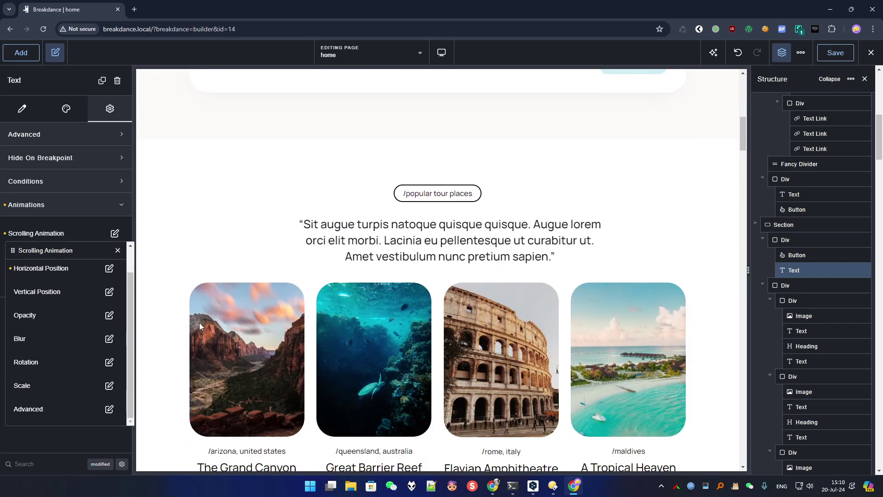
Set the scrub of the quote text's scrolling animation to 600 ms
key(Escape)
click(114, 233)
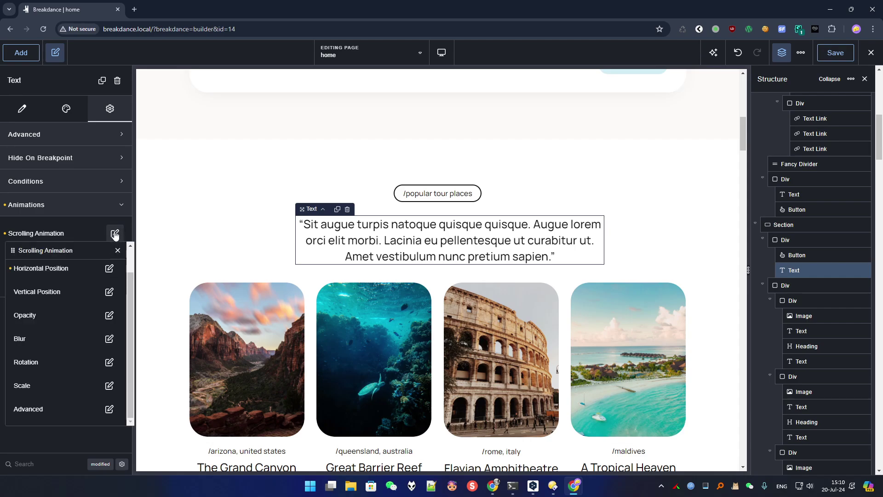
click(110, 409)
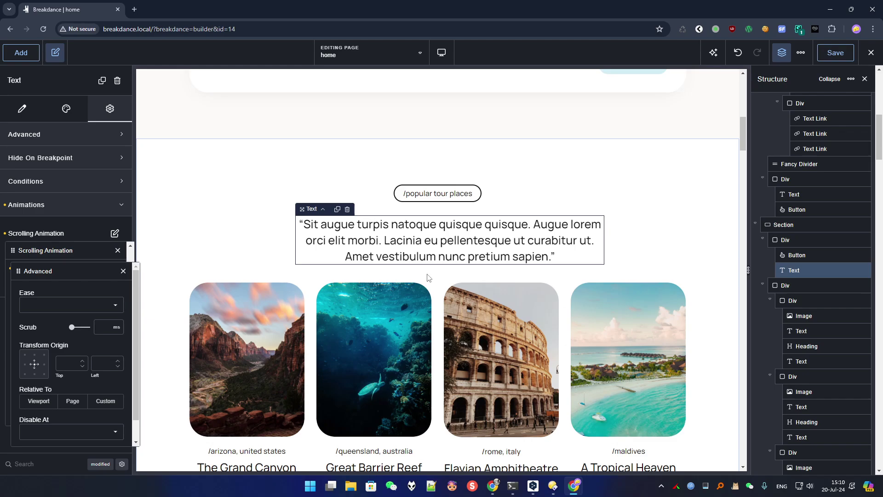
Preview the quote text's horizontal scrolling animation with the scrub applied
scroll(669, 255, up, 5)
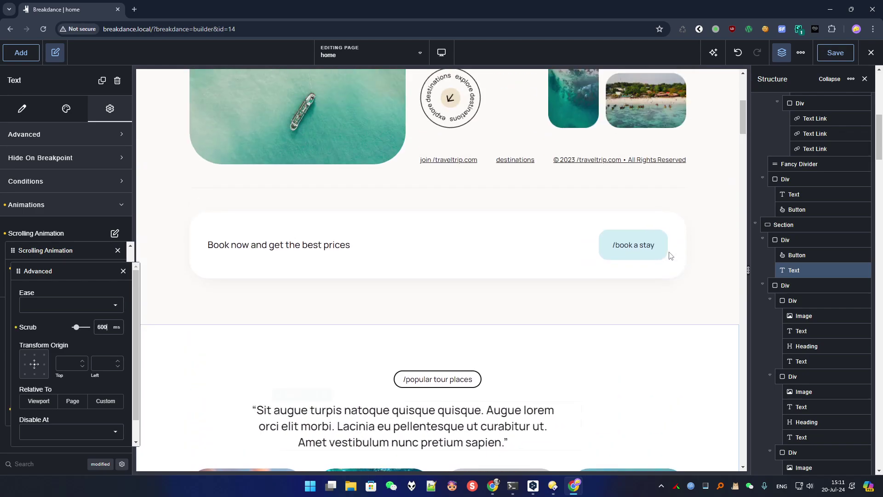
scroll(671, 256, down, 4)
scroll(670, 256, down, 4)
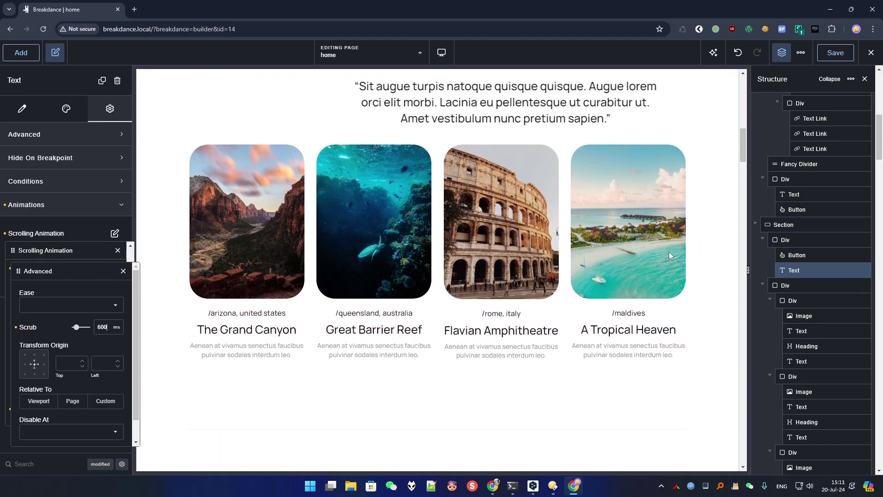
scroll(669, 256, up, 6)
scroll(670, 255, down, 4)
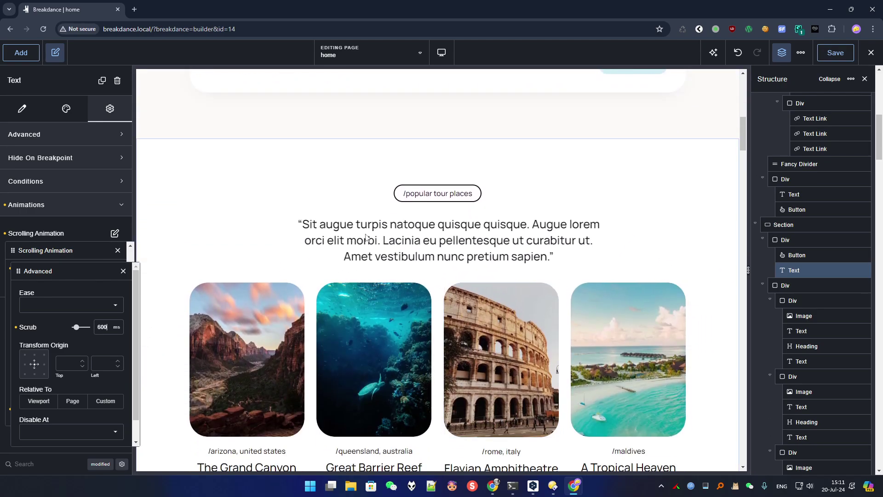
scroll(510, 347, down, 4)
scroll(511, 347, up, 8)
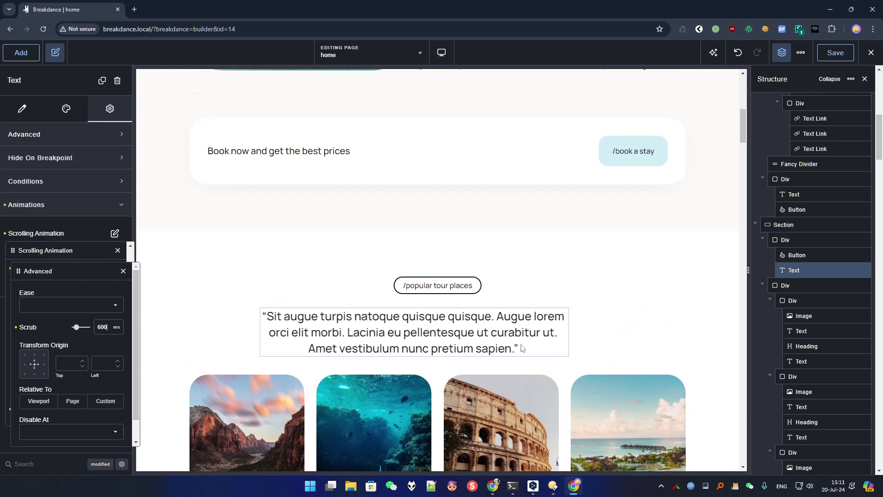
scroll(523, 348, down, 4)
scroll(522, 348, down, 5)
scroll(522, 348, up, 3)
scroll(522, 348, down, 3)
scroll(523, 349, down, 3)
scroll(523, 348, up, 8)
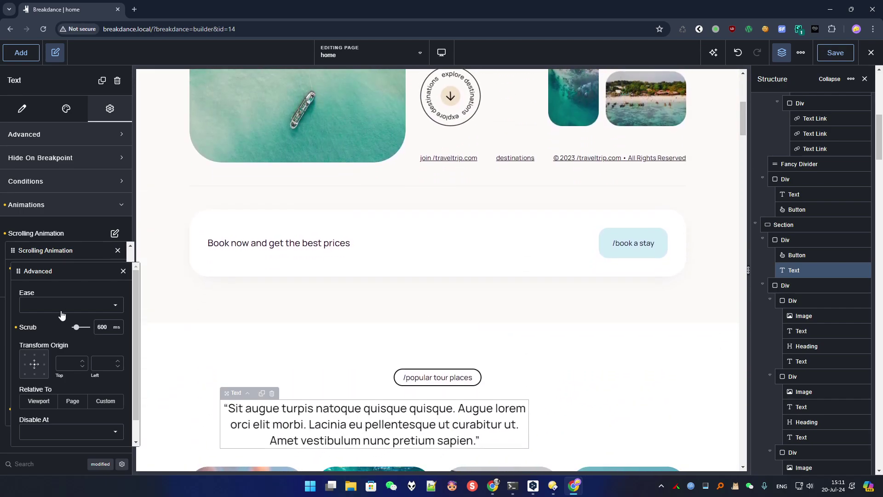
Set the ease of the quote text's scrolling animation to Back Out
click(62, 265)
click(62, 279)
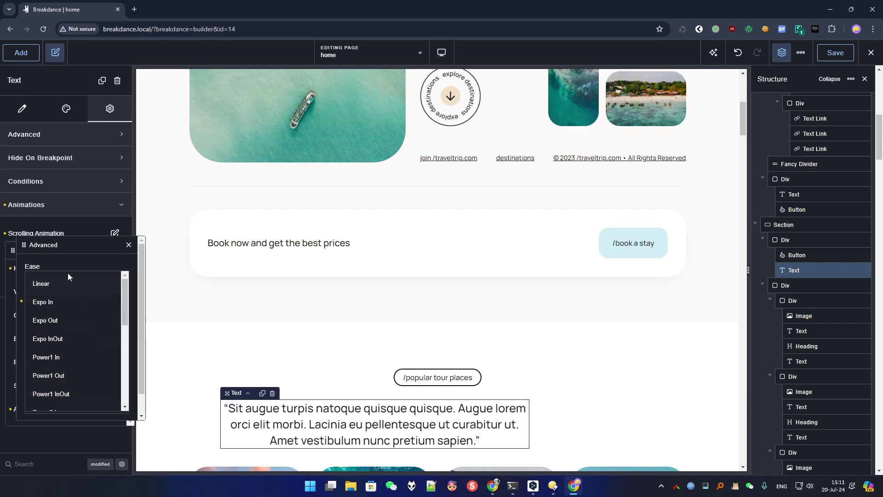
scroll(79, 361, down, 3)
scroll(80, 366, down, 3)
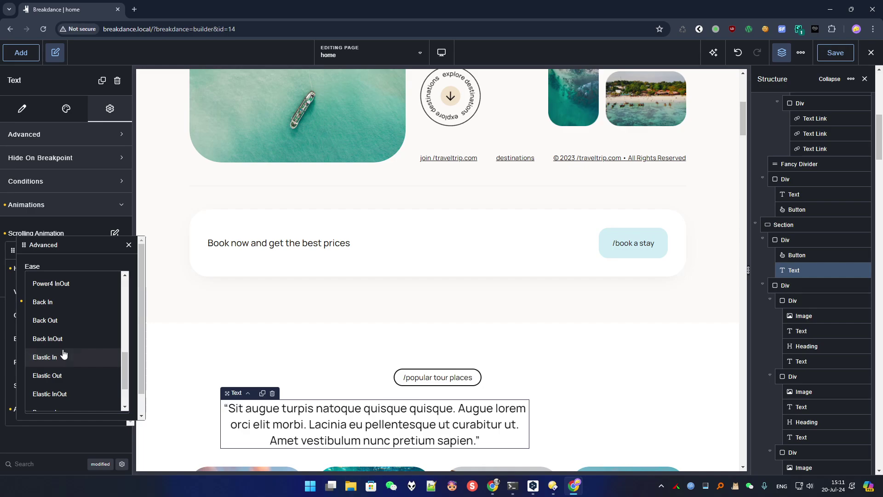
scroll(63, 368, down, 2)
scroll(64, 359, up, 3)
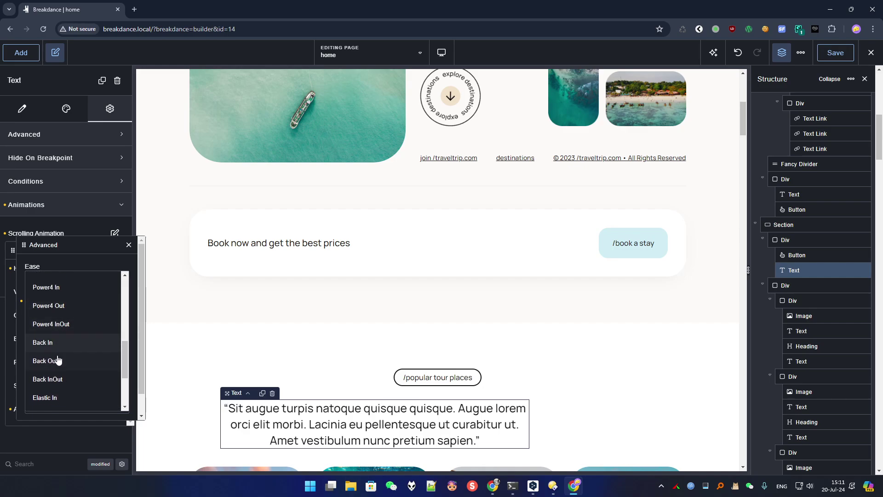
click(59, 357)
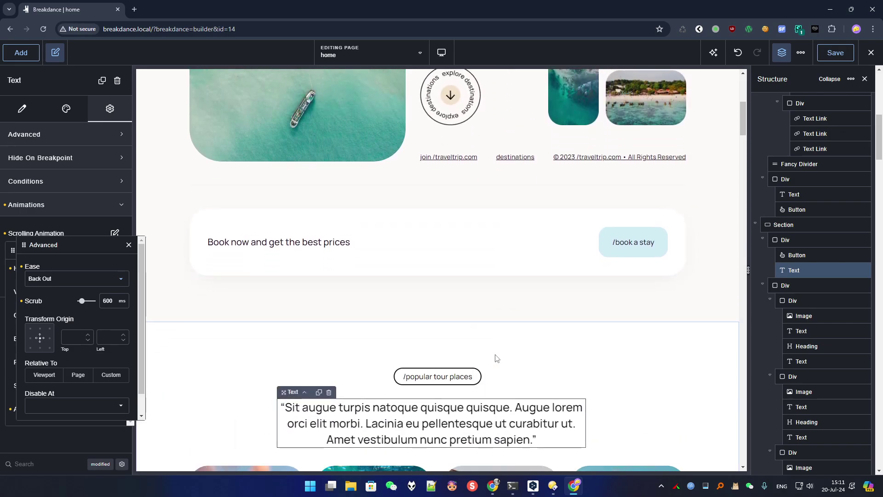
Preview the quote text's eased movement, clear its ease setting and check the movement again
scroll(496, 358, down, 4)
scroll(494, 354, up, 1)
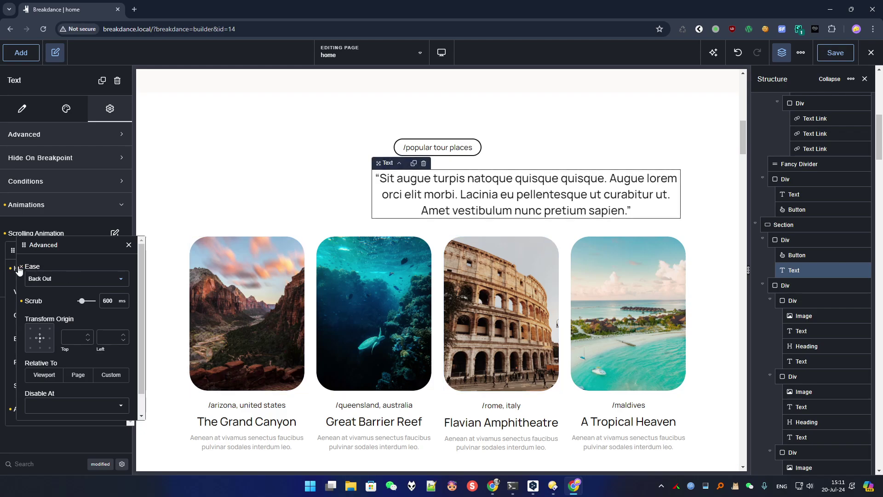
scroll(526, 276, up, 5)
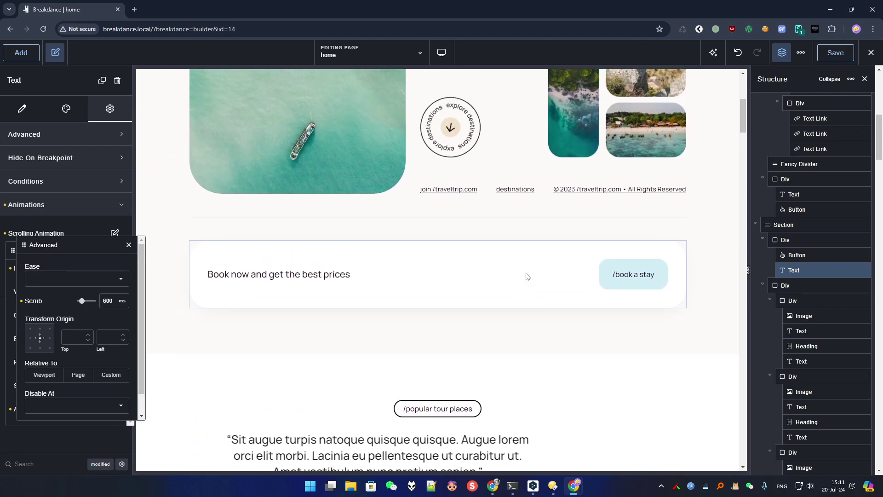
scroll(526, 276, down, 6)
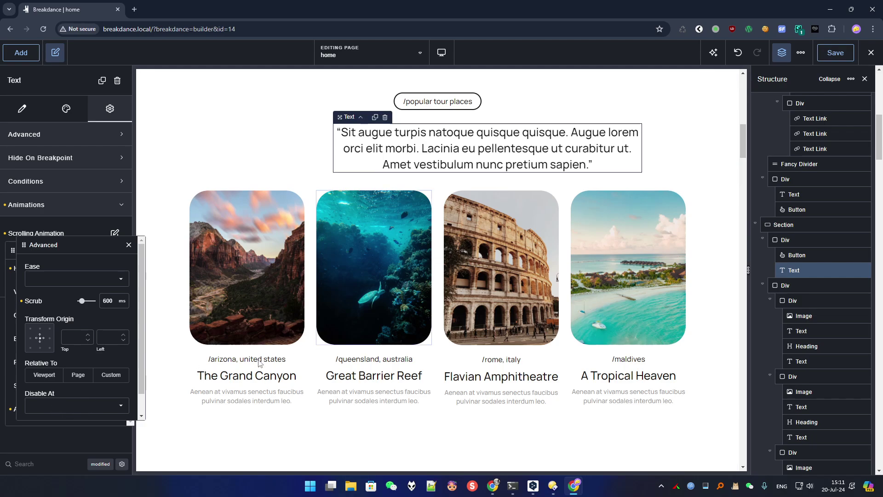
View the animation's Disable At options and check the page at the Phone Landscape breakpoint before returning to Desktop
click(64, 409)
click(54, 438)
click(442, 53)
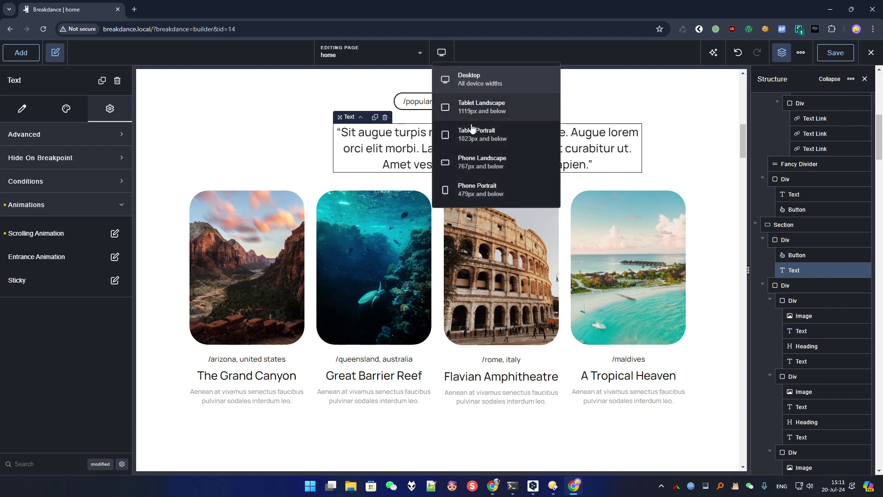
click(479, 162)
scroll(501, 206, up, 5)
click(442, 53)
click(460, 73)
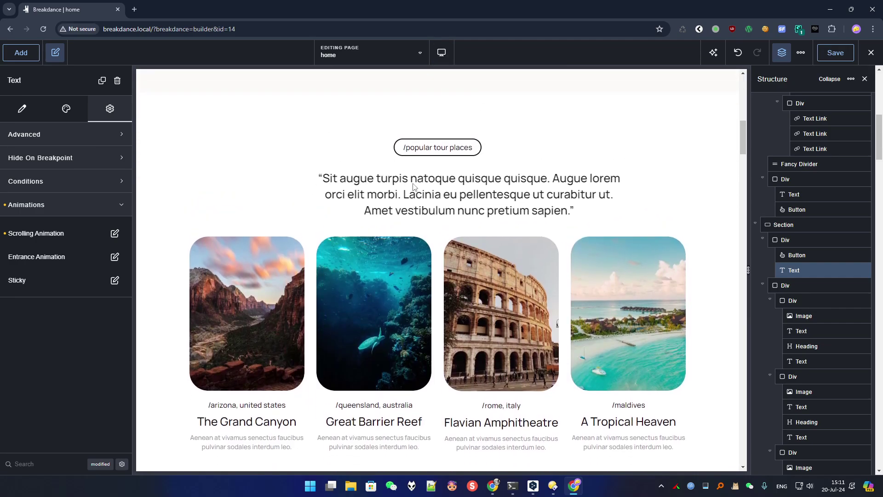
Clear all animation settings from the quote text
click(5, 205)
scroll(368, 248, down, 2)
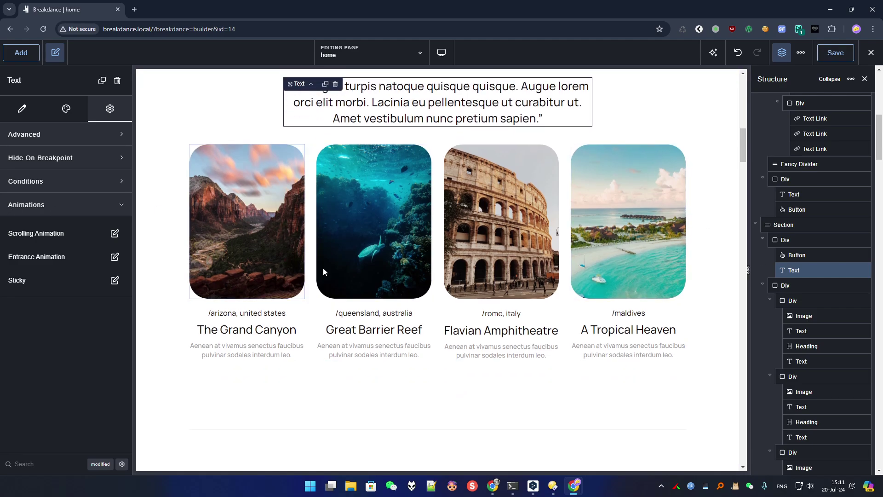
click(167, 193)
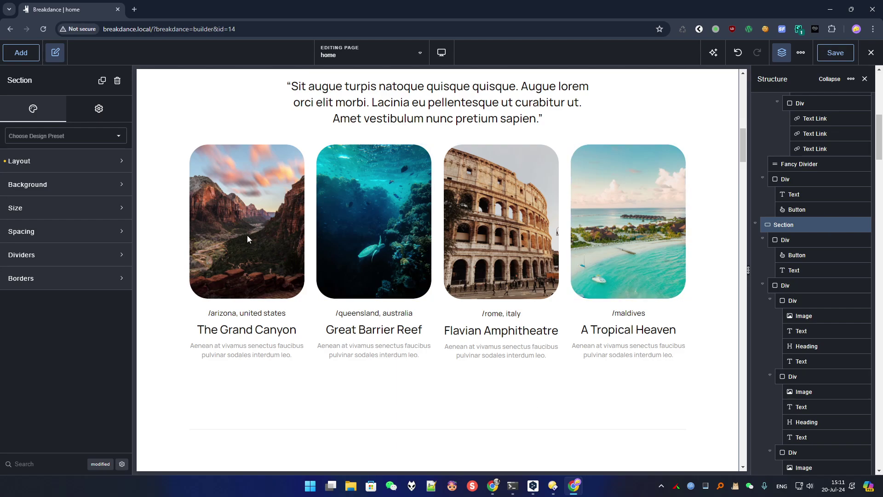
Enable a scrolling animation on the Grand Canyon card's image
click(232, 221)
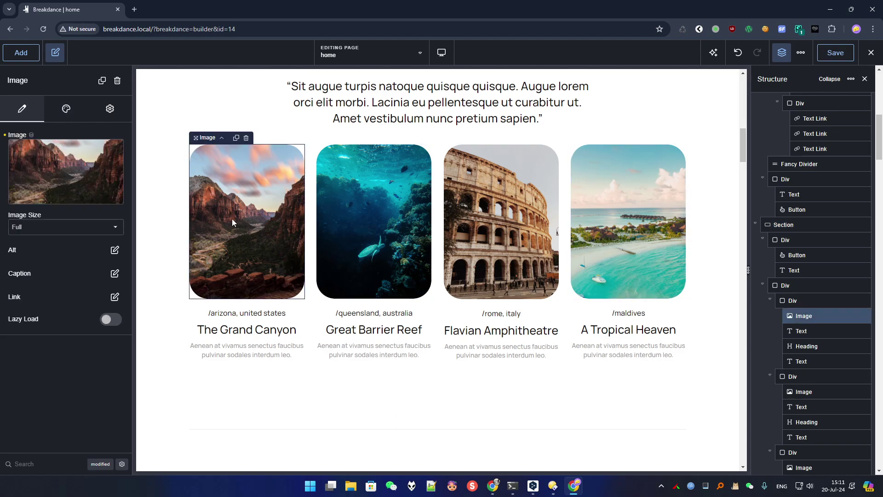
click(109, 109)
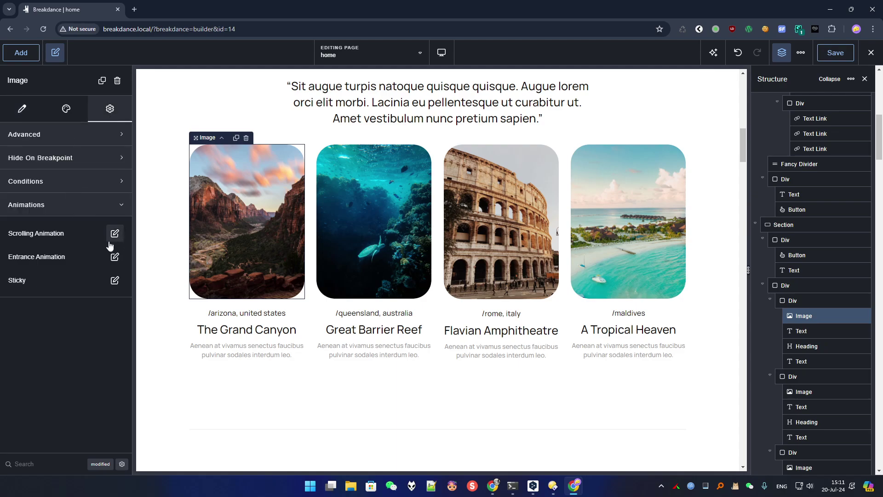
click(115, 235)
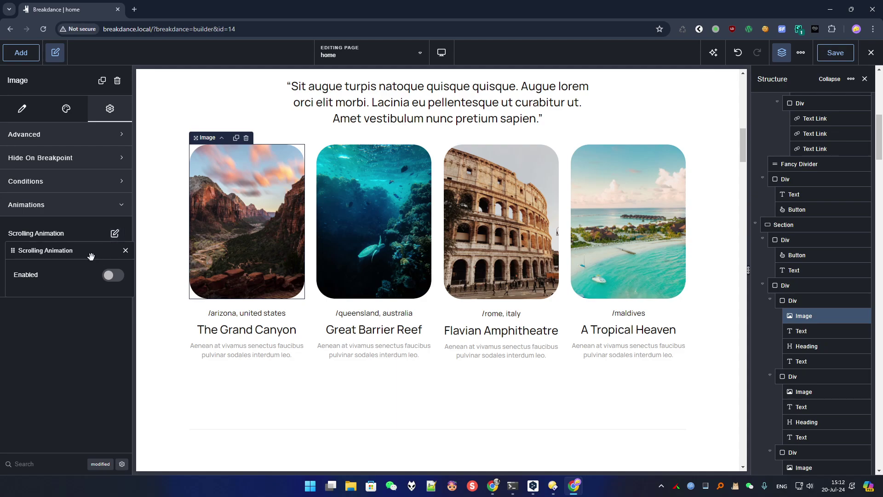
drag(66, 250, 80, 255)
click(119, 279)
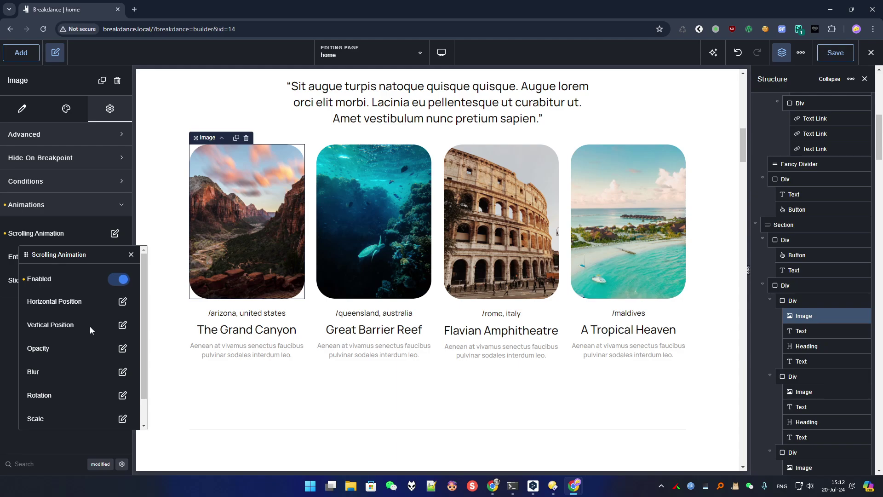
Set the Grand Canyon image's vertical scrolling position to start at -200 px, middle 0 px and end 200 px
click(122, 325)
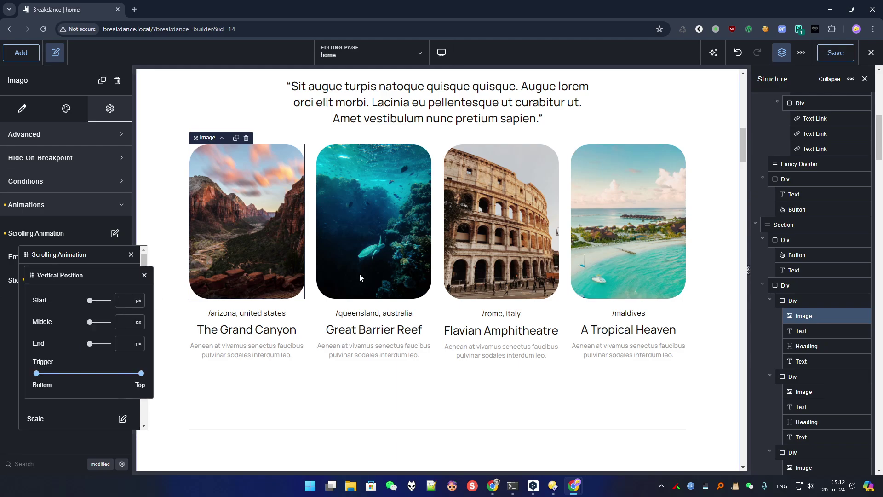
text(-200)
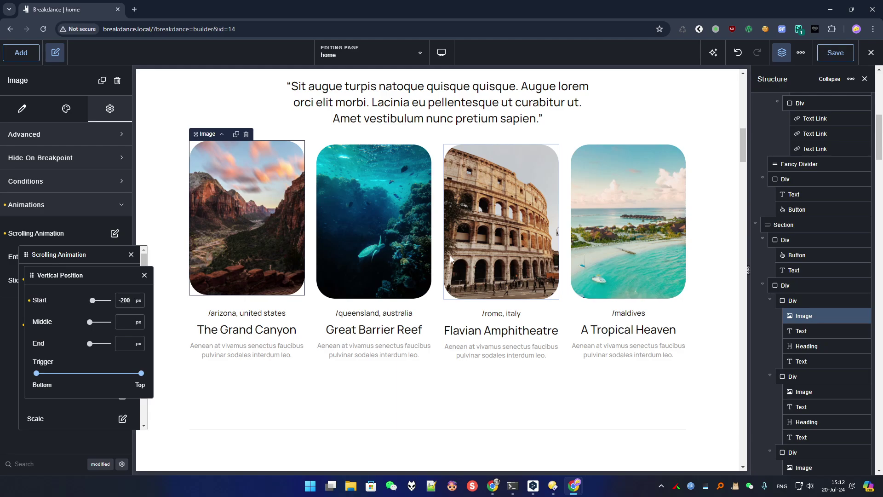
text(020)
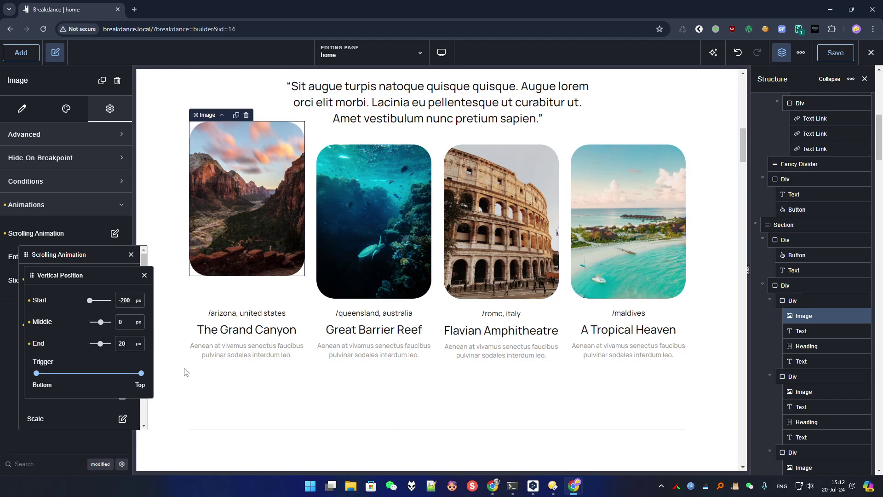
text(0)
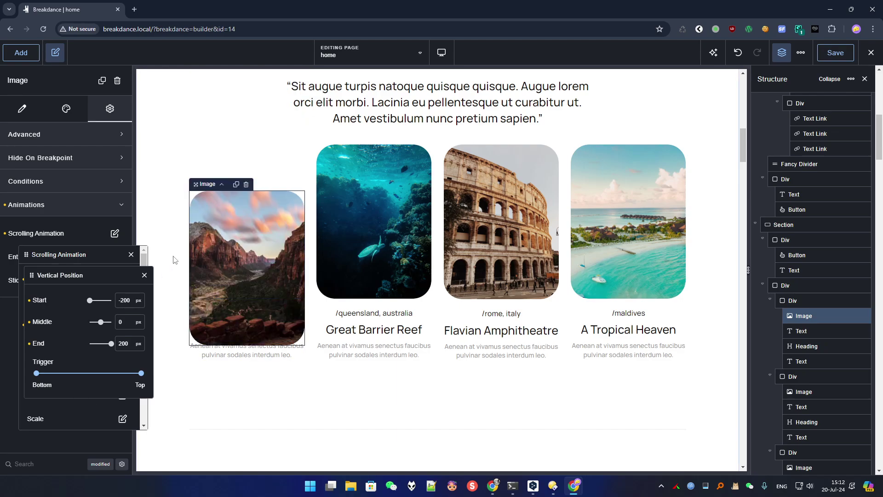
click(145, 275)
Set the scrub of the Grand Canyon image's scrolling animation to 600 ms
scroll(117, 421, down, 2)
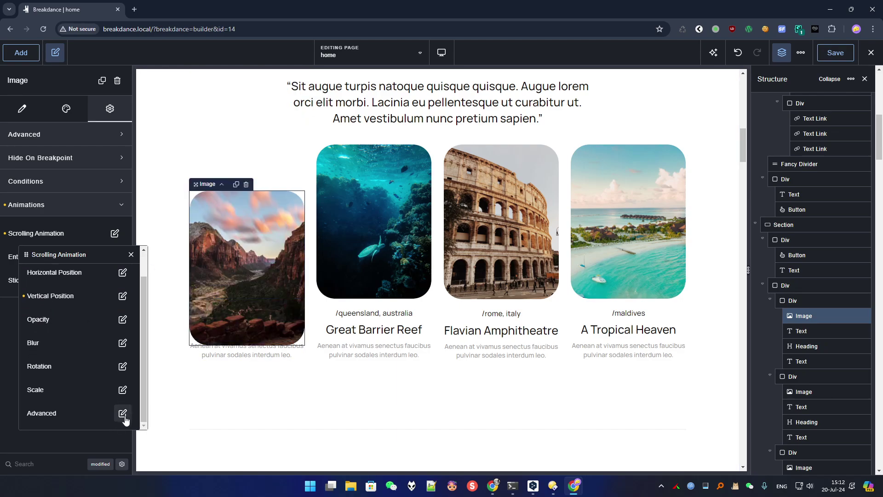
click(123, 413)
text(600)
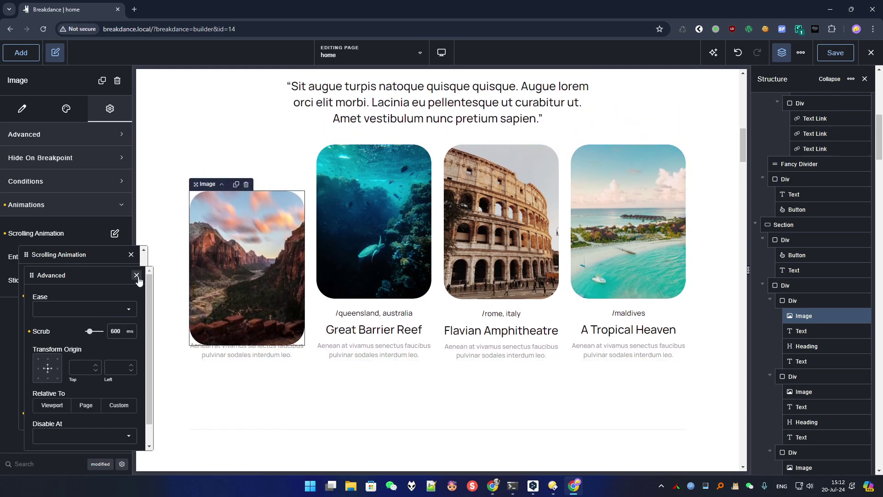
click(136, 275)
click(131, 255)
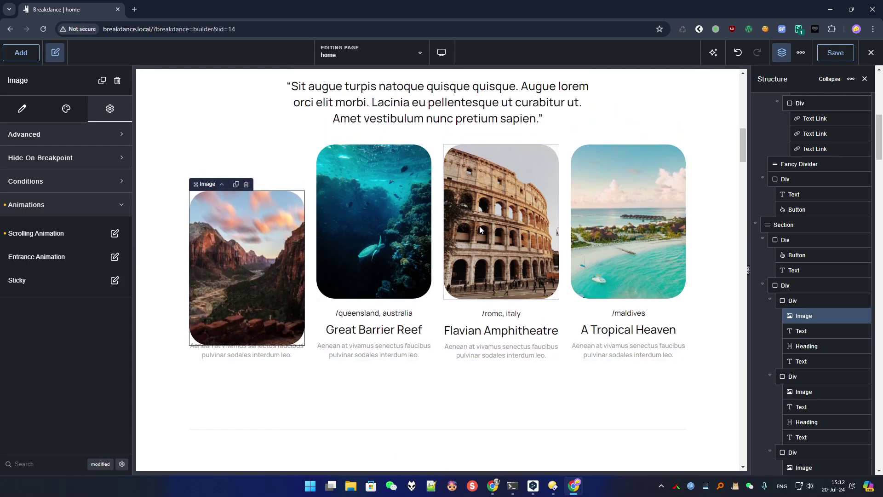
Preview the Grand Canyon image's vertical movement while moving up and down the page
mouse_move(745, 149)
mouse_down()
mouse_move(743, 103)
mouse_move(746, 175)
mouse_move(741, 114)
mouse_move(742, 152)
mouse_move(743, 144)
mouse_up()
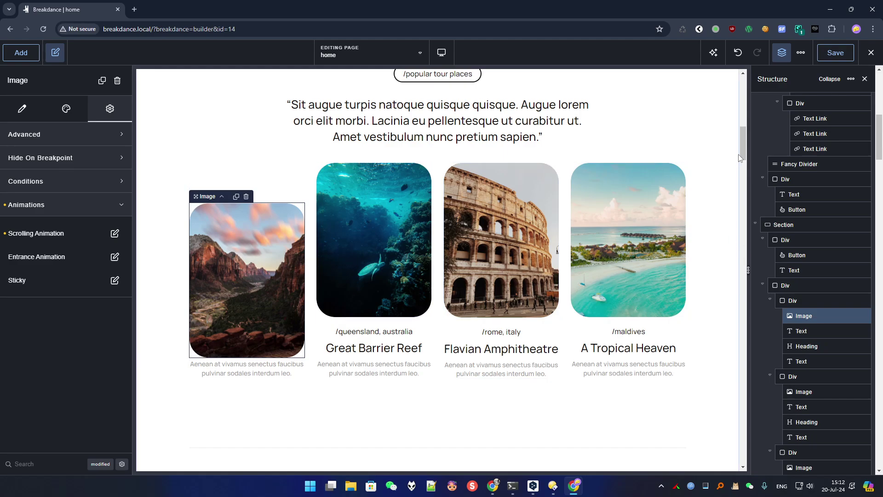
scroll(745, 140, up, 3)
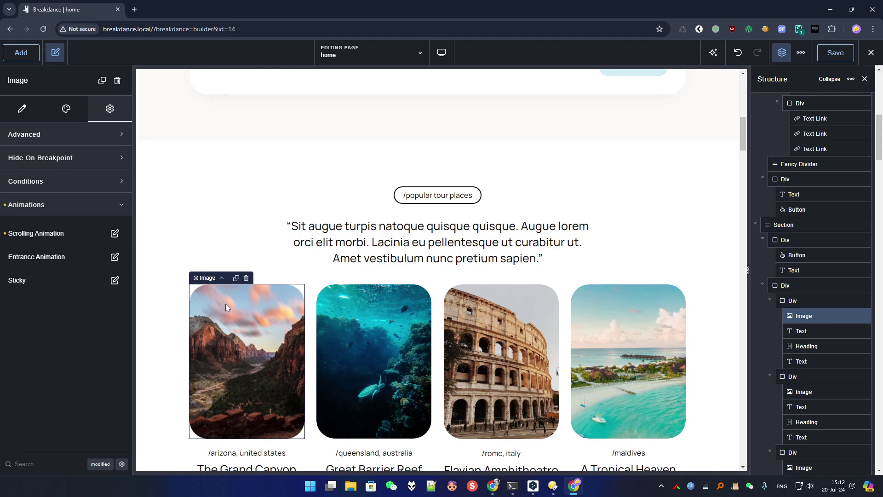
scroll(225, 304, down, 1)
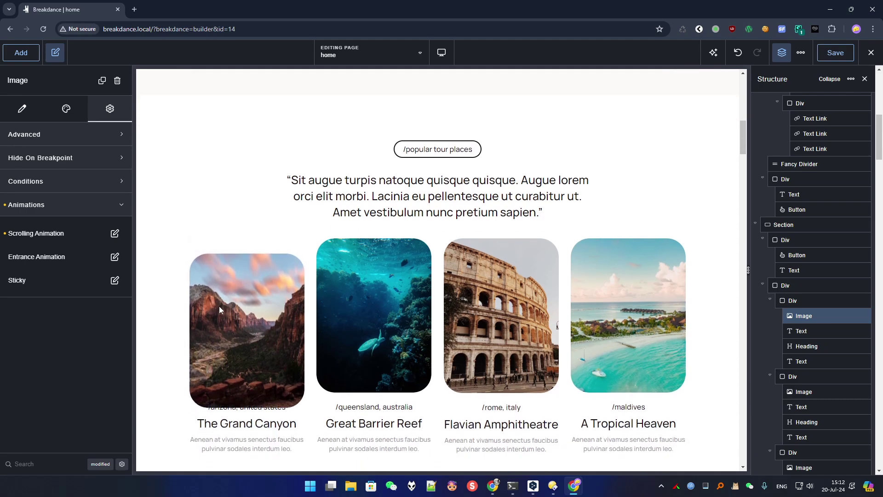
Turn on the Debug markers for the Grand Canyon image's scrolling animation
click(115, 234)
click(123, 413)
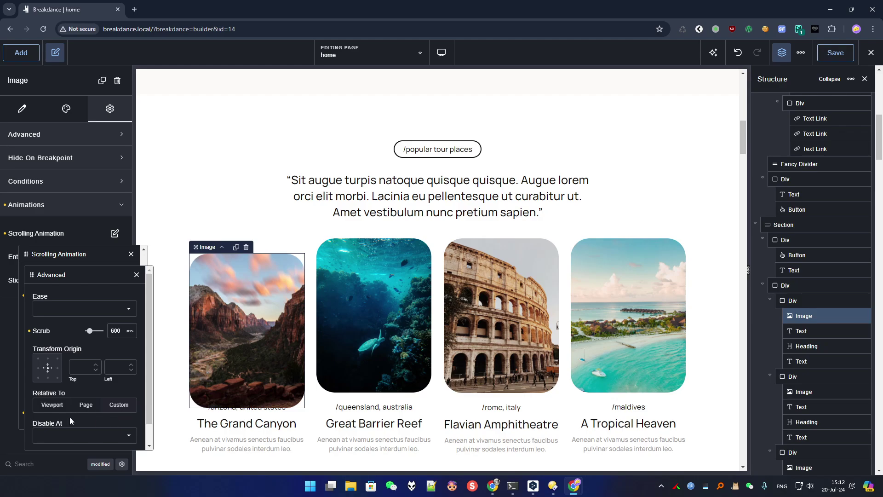
scroll(98, 381, down, 1)
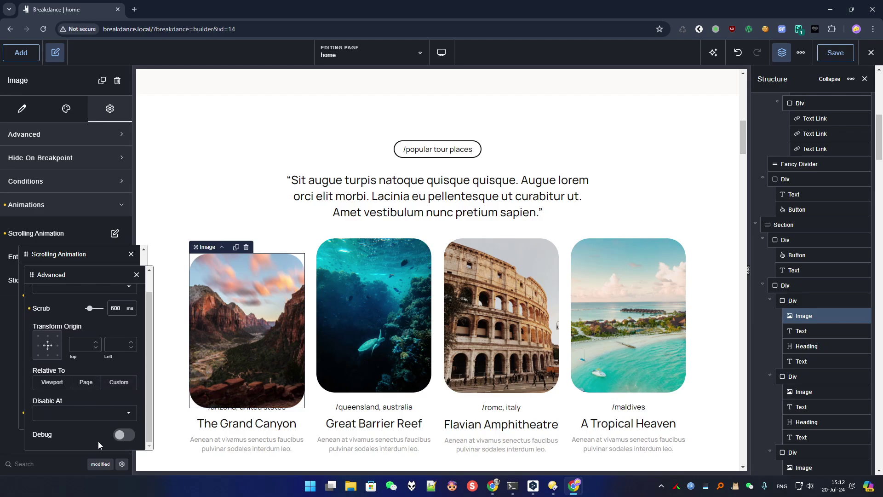
click(120, 435)
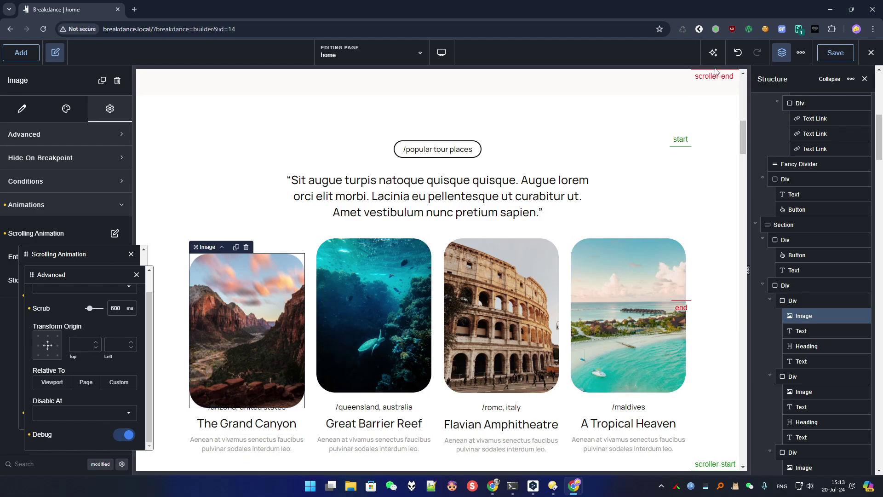
click(119, 437)
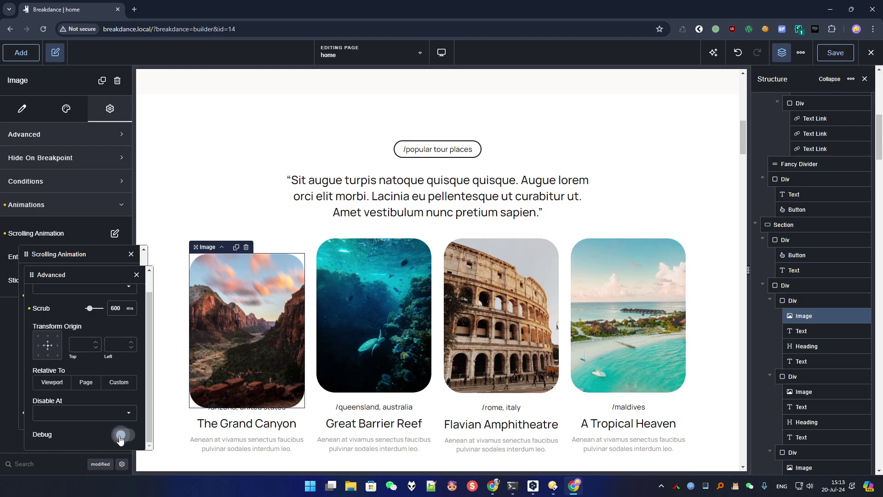
click(121, 437)
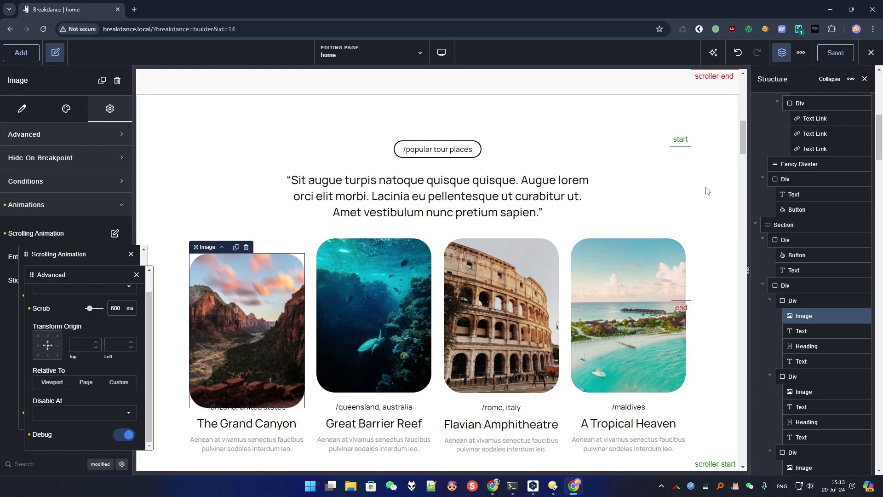
Examine how the Grand Canyon image's start and end debug markers meet the scroller-start and scroller-end lines while moving along the page
click(247, 301)
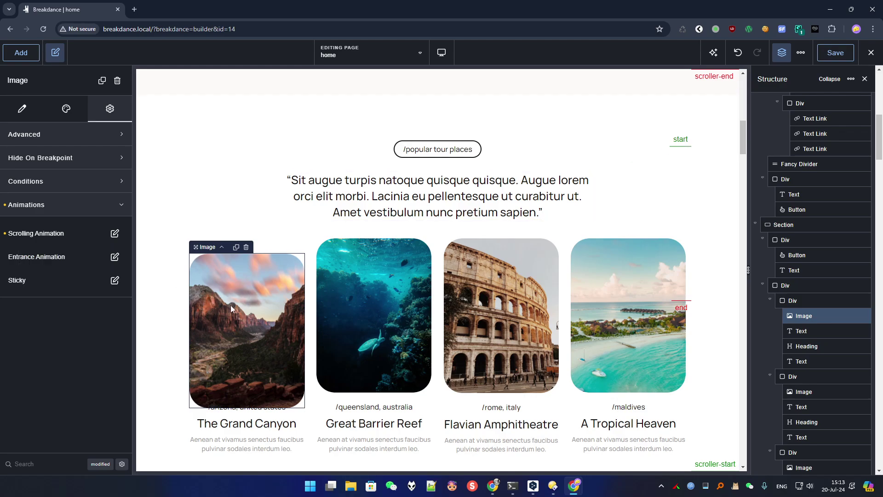
click(735, 112)
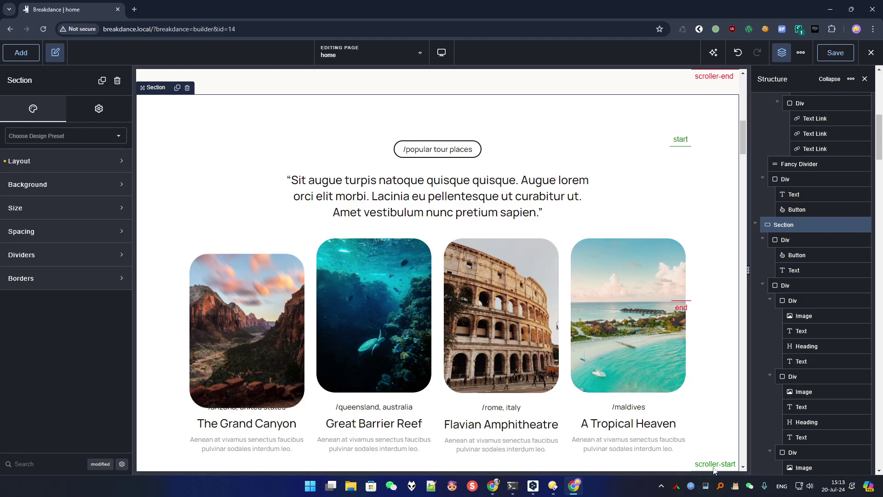
click(681, 312)
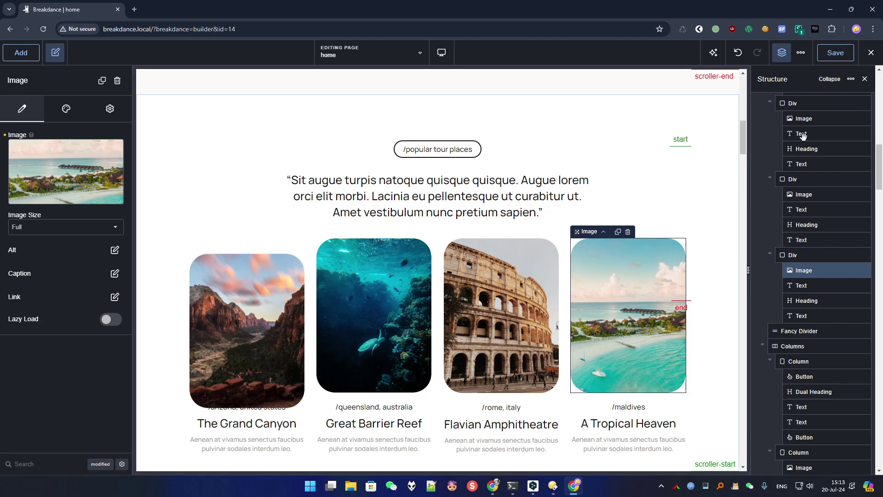
drag(744, 144, 739, 112)
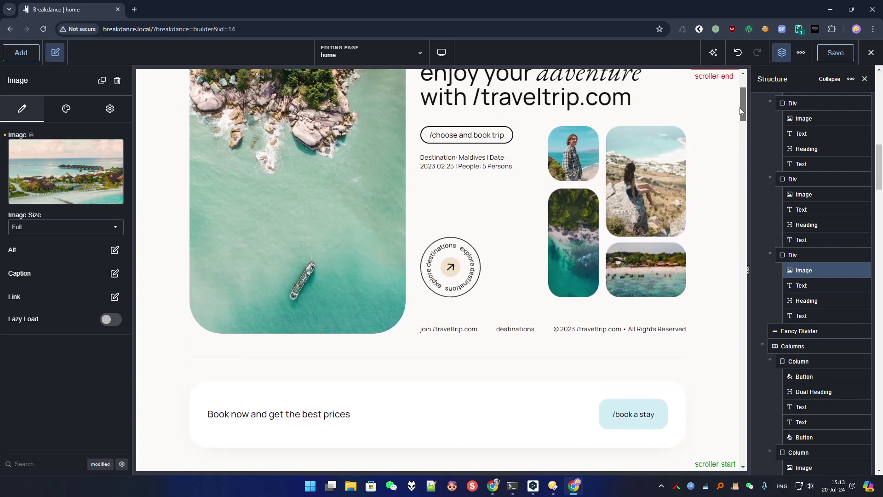
scroll(616, 440, down, 1)
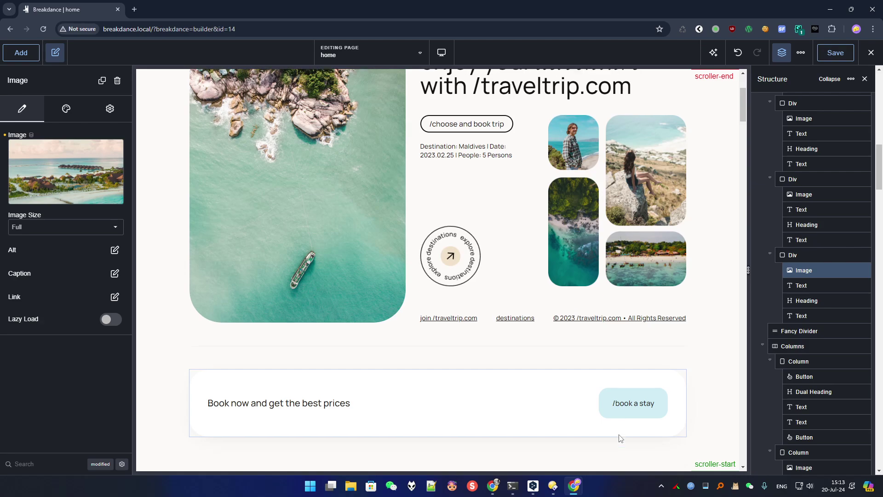
scroll(621, 437, down, 1)
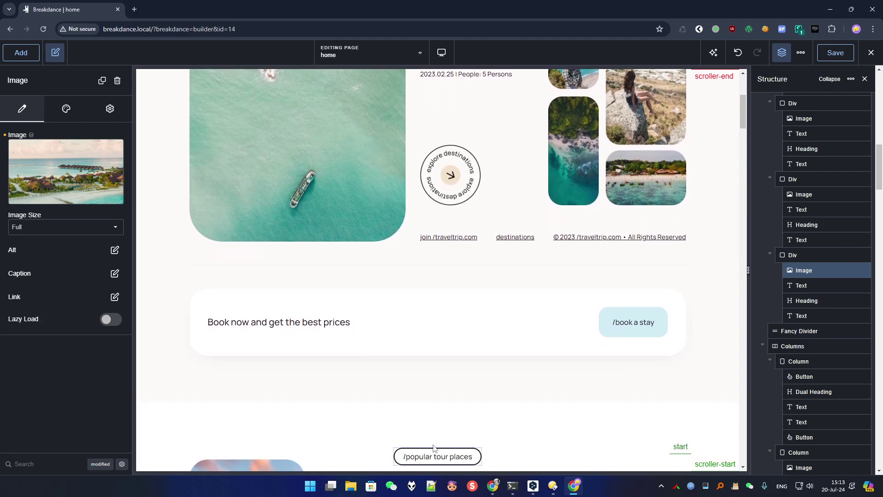
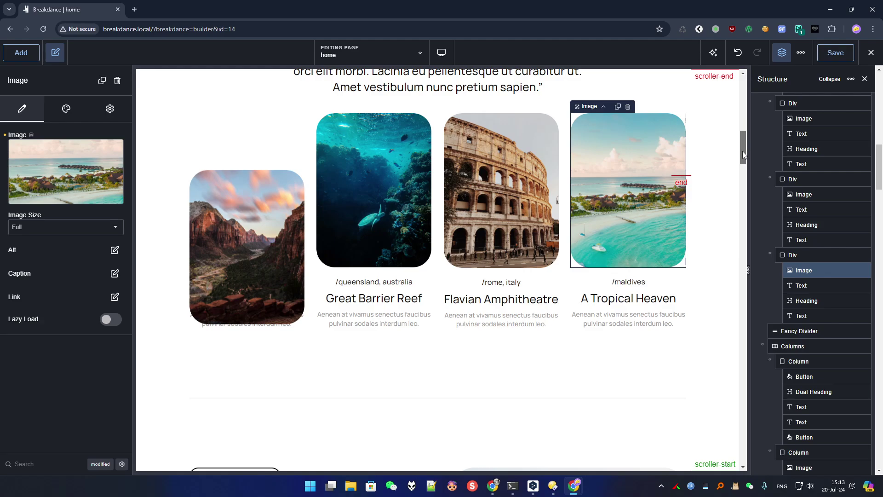
mouse_move(741, 150)
mouse_down()
mouse_move(733, 169)
mouse_move(733, 158)
mouse_up()
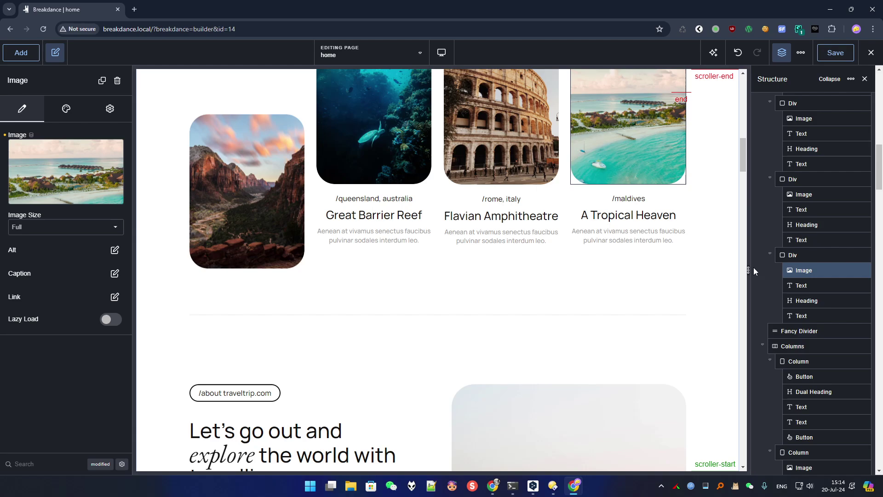
scroll(745, 170, down, 1)
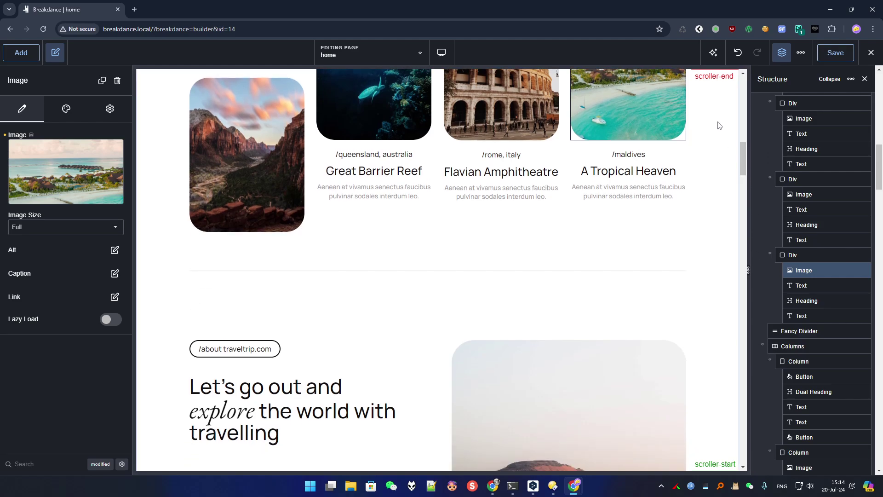
drag(742, 164, 729, 143)
scroll(729, 144, down, 1)
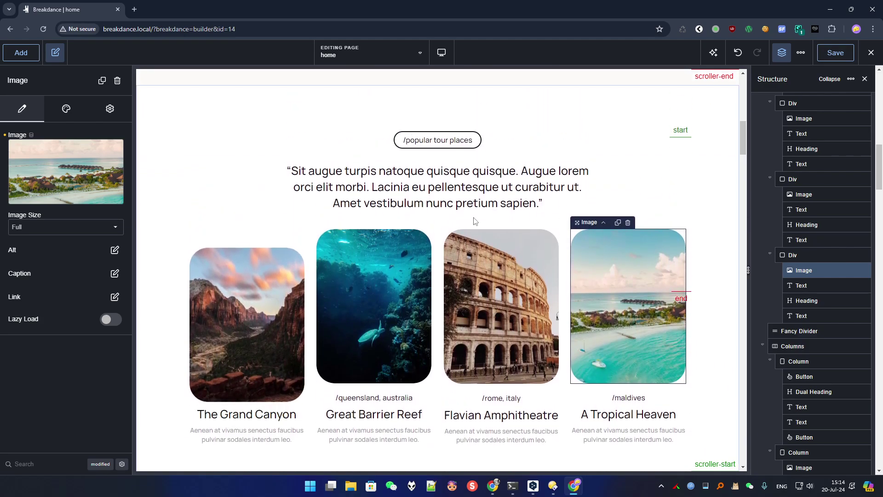
Review the Grand Canyon image's Vertical Position settings and the Advanced options of its scrolling animation
click(240, 314)
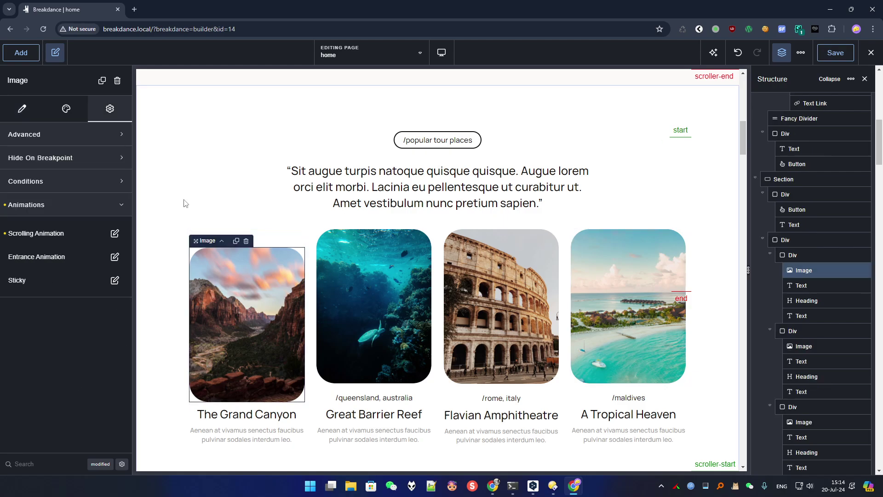
click(115, 234)
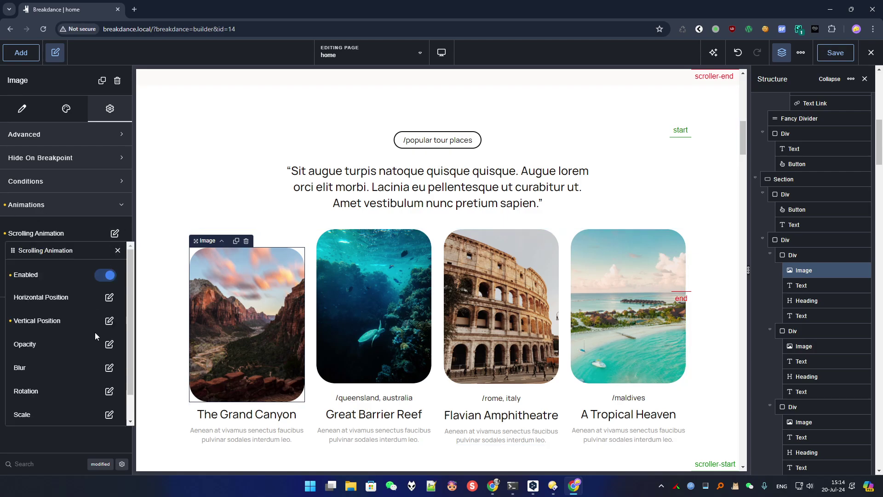
click(109, 318)
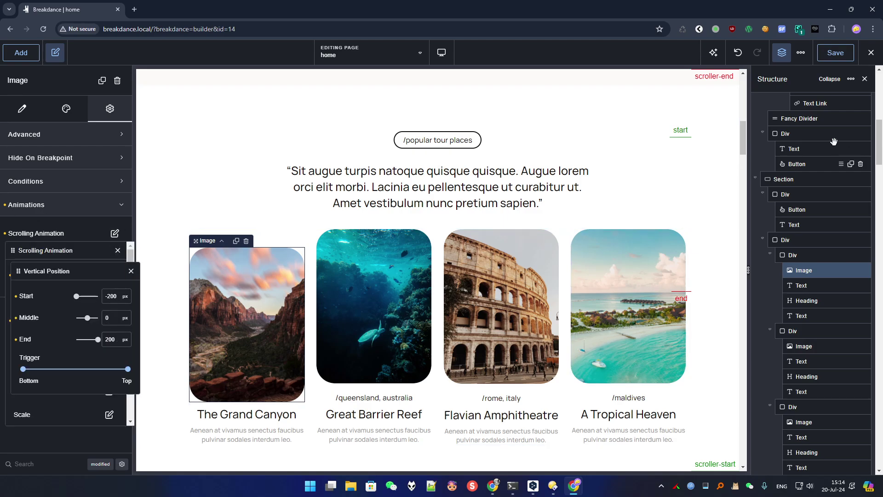
drag(743, 145, 739, 117)
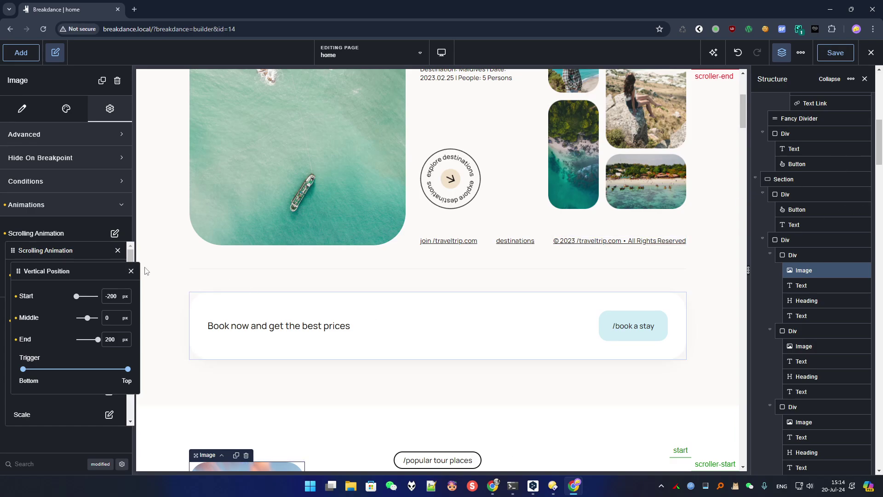
drag(60, 271, 78, 150)
scroll(110, 414, down, 2)
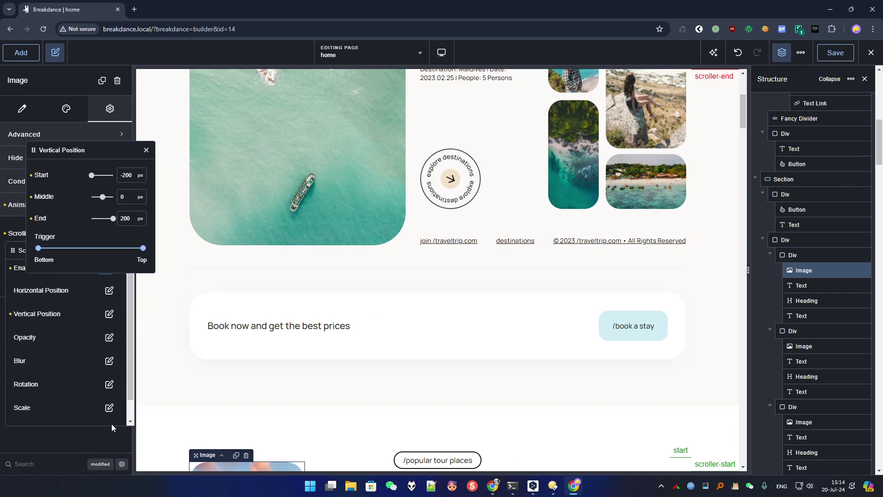
click(109, 409)
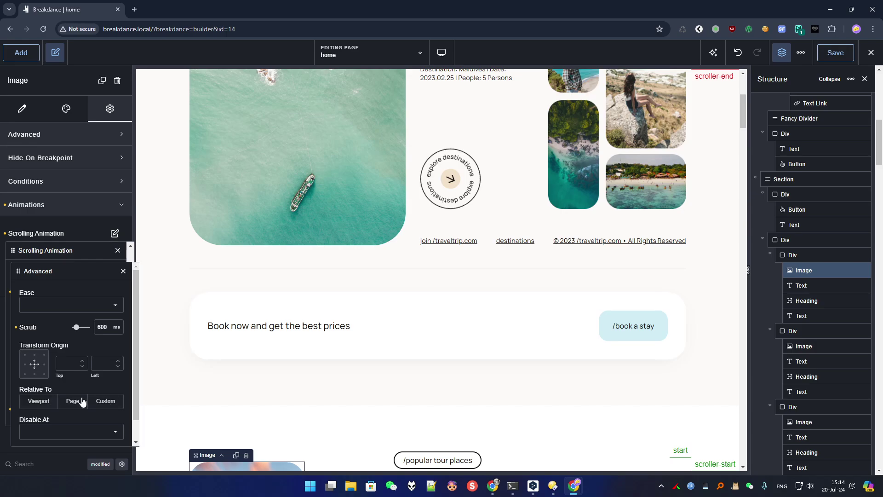
scroll(255, 443, down, 1)
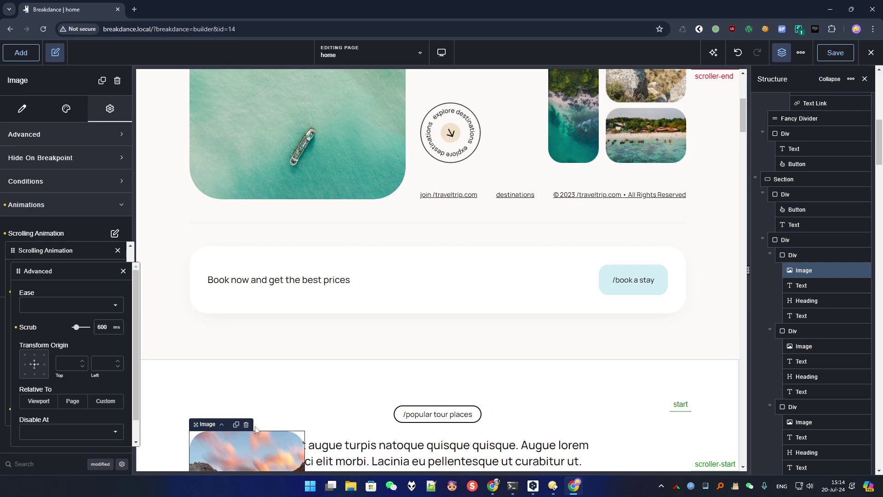
Try the Grand Canyon image's scrolling animation relative to the Viewport and preview the movement on the page
click(36, 403)
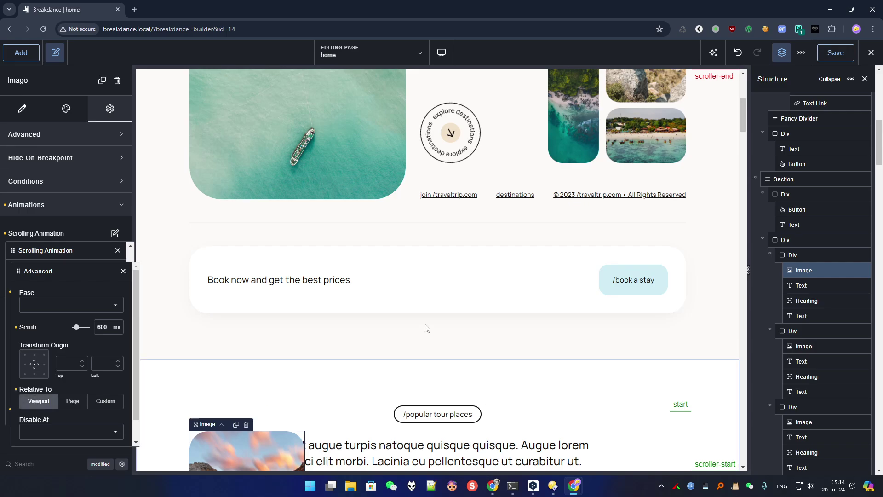
scroll(441, 318, down, 7)
scroll(355, 352, up, 2)
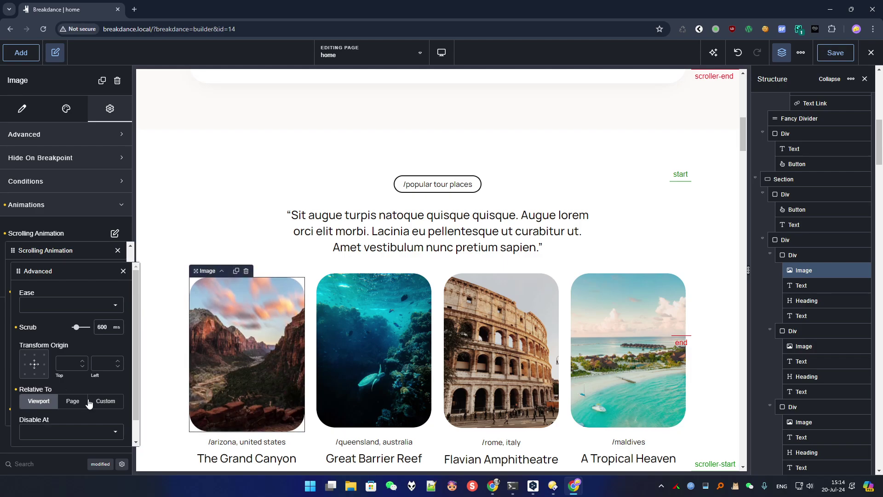
Try the scrolling animation relative to the Page and preview how the Grand Canyon image moves
click(70, 402)
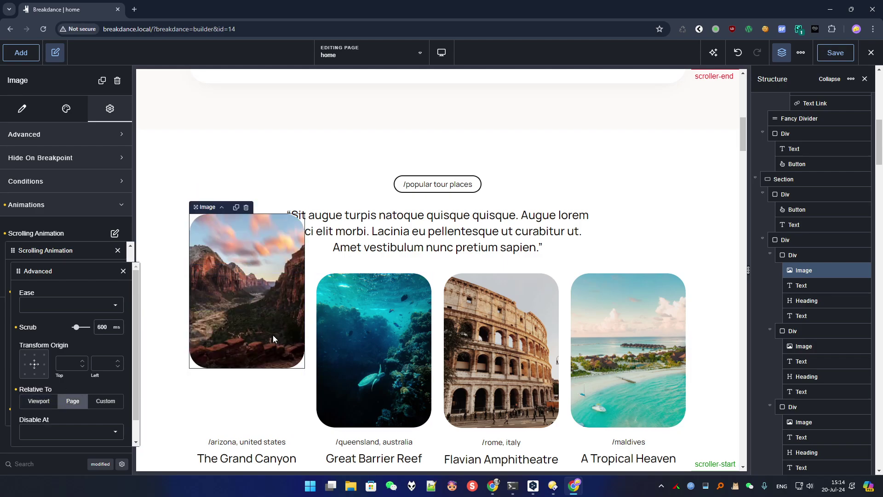
scroll(272, 335, up, 5)
scroll(272, 335, down, 3)
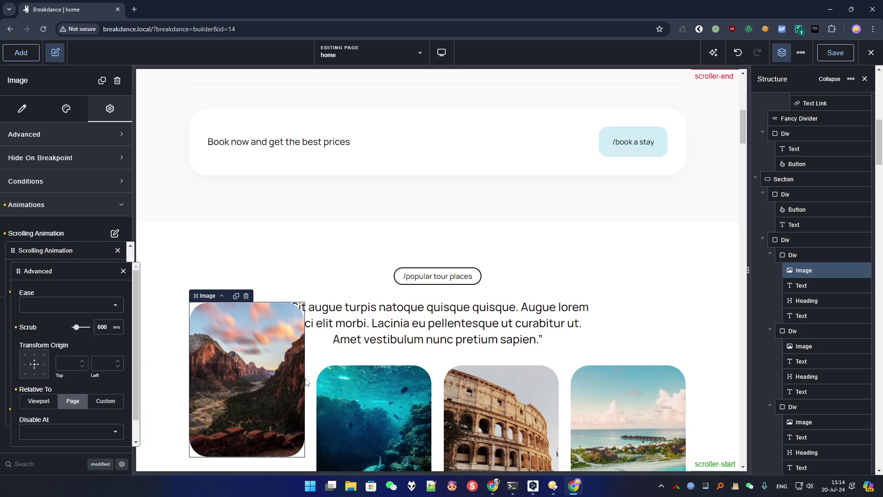
scroll(307, 383, down, 2)
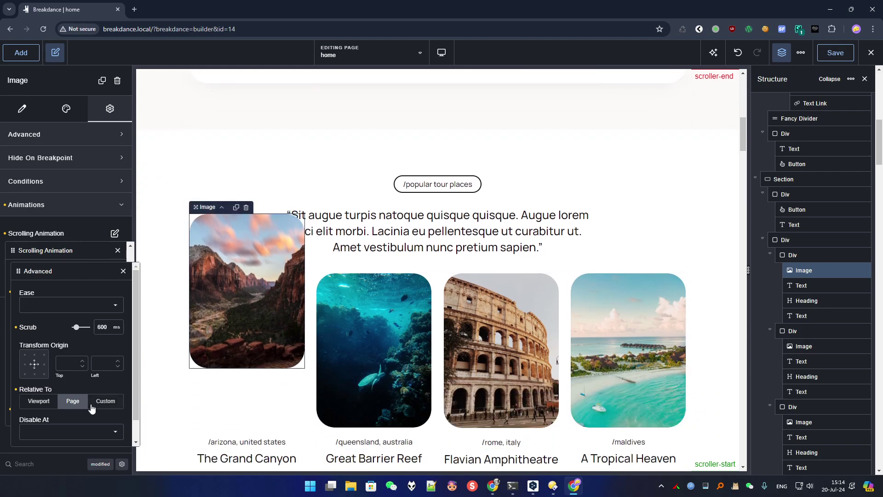
Make the Grand Canyon image's scrolling animation relative to a Custom element and check the additional options
click(107, 401)
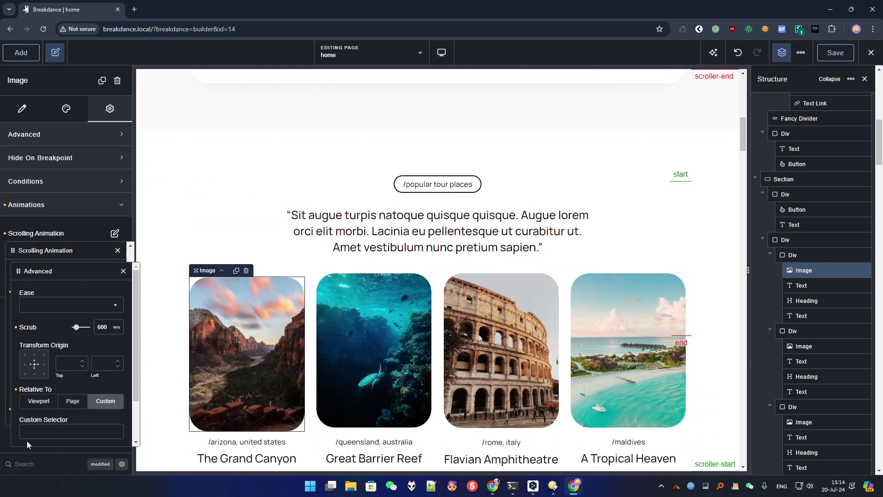
scroll(83, 419, down, 2)
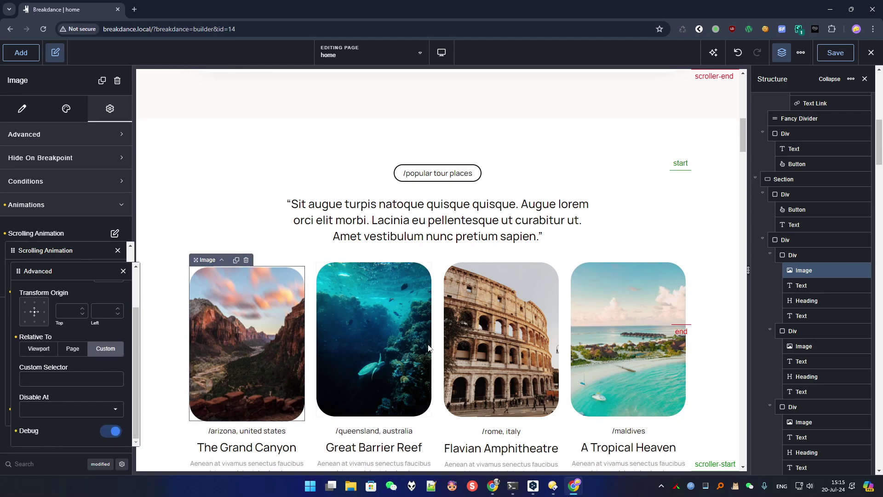
scroll(441, 345, down, 1)
scroll(441, 345, up, 1)
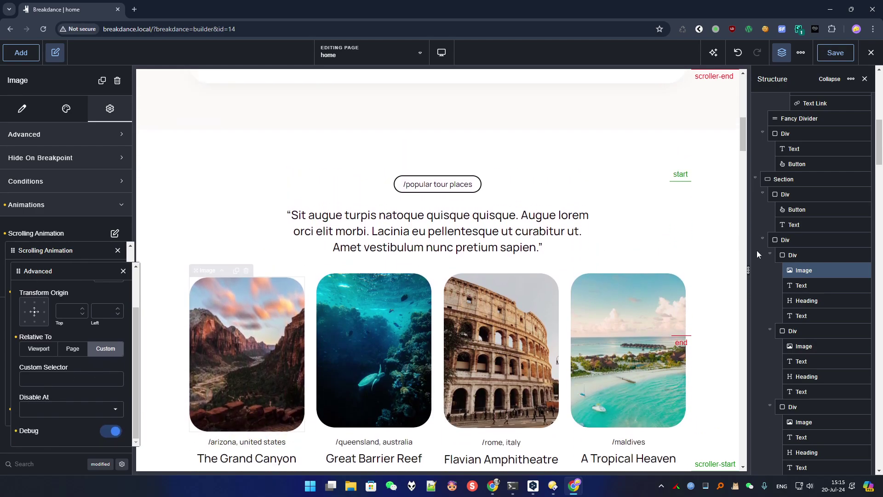
scroll(777, 280, down, 1)
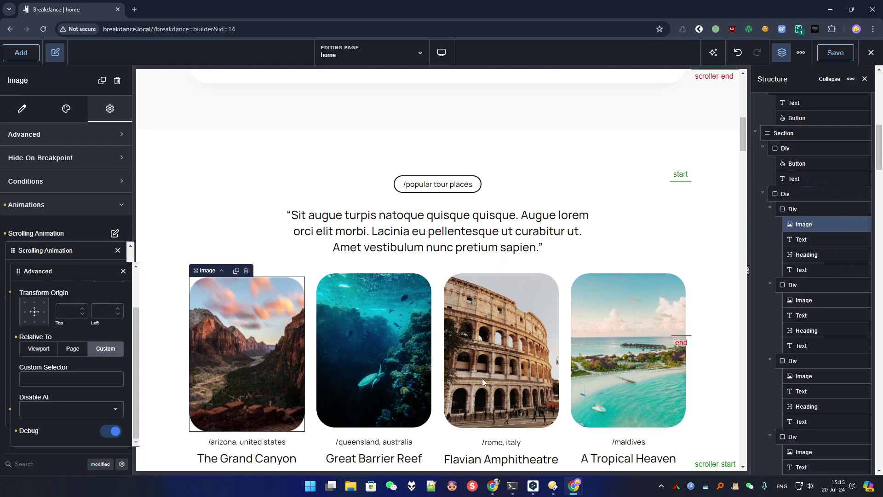
scroll(507, 372, down, 2)
Give the container div that holds all four destination cards the ID blockimages
click(797, 210)
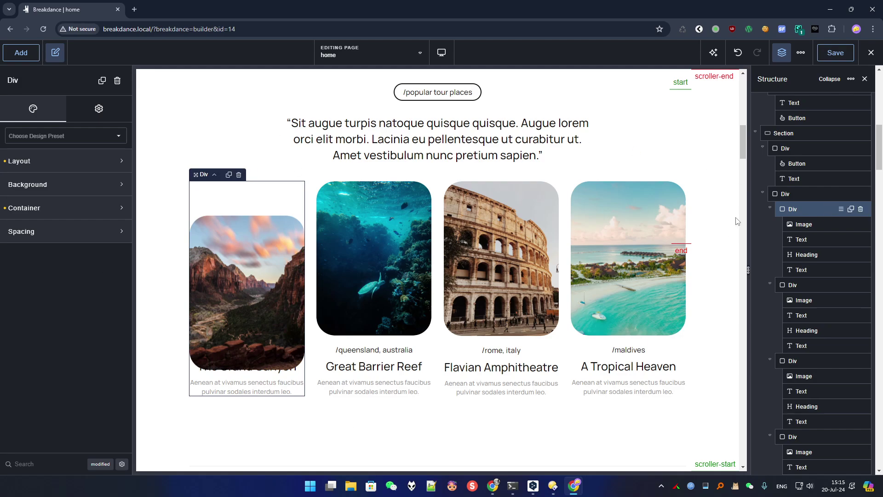
click(796, 194)
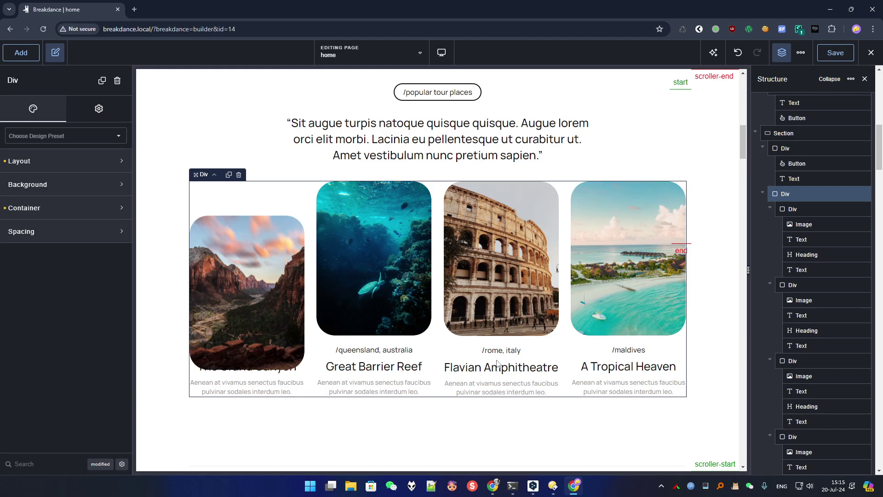
click(98, 109)
click(58, 138)
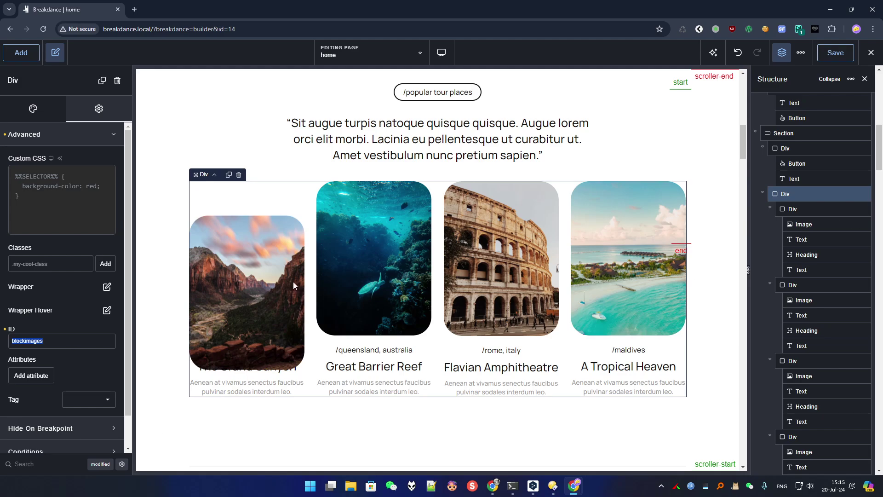
Set the custom selector of the Grand Canyon image's scrolling animation to #blockimages
click(264, 282)
click(114, 234)
scroll(98, 415, down, 1)
click(111, 417)
scroll(70, 405, down, 2)
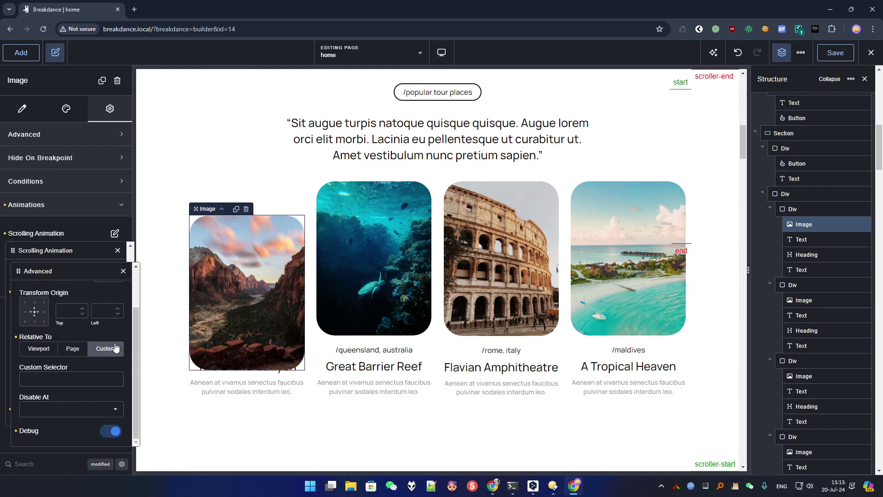
scroll(684, 141, up, 1)
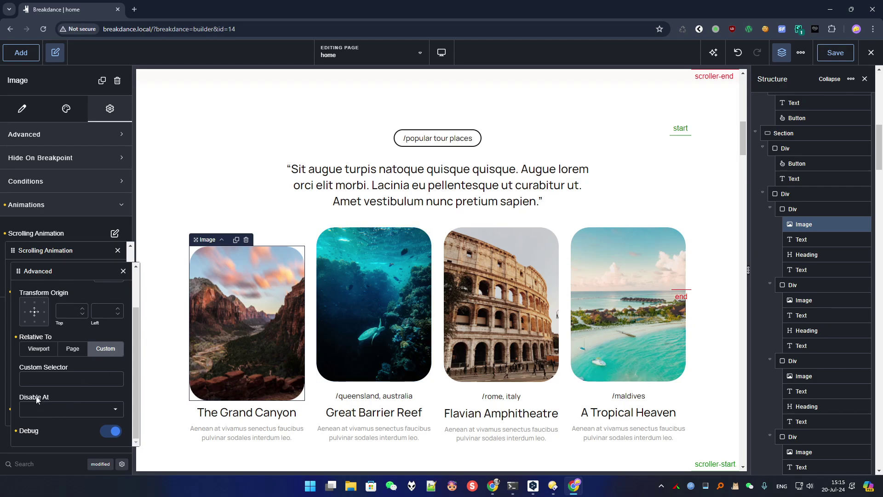
click(42, 376)
text(blockimages)
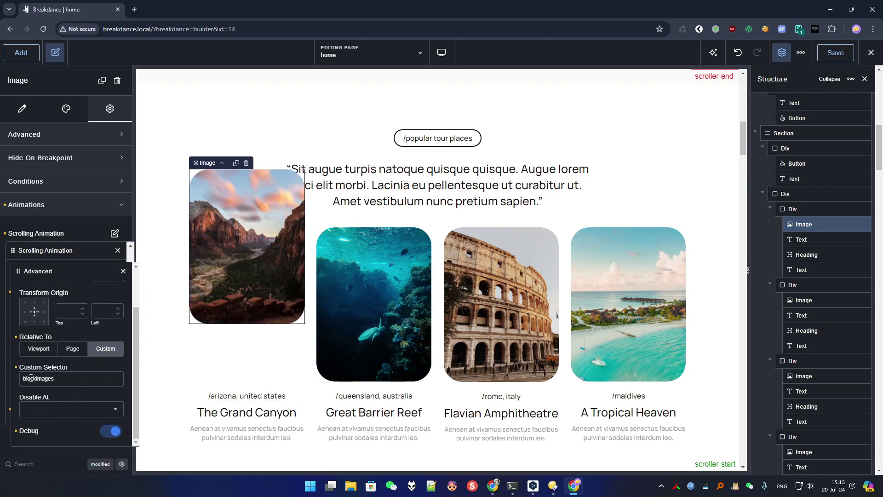
text(blockimages)
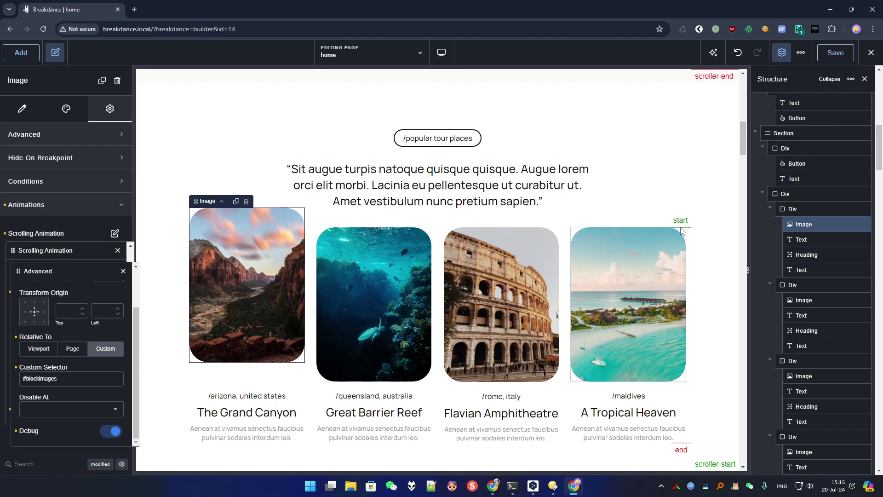
Compare the start and end debug markers with the edges of the container div around the four destination cards
click(799, 194)
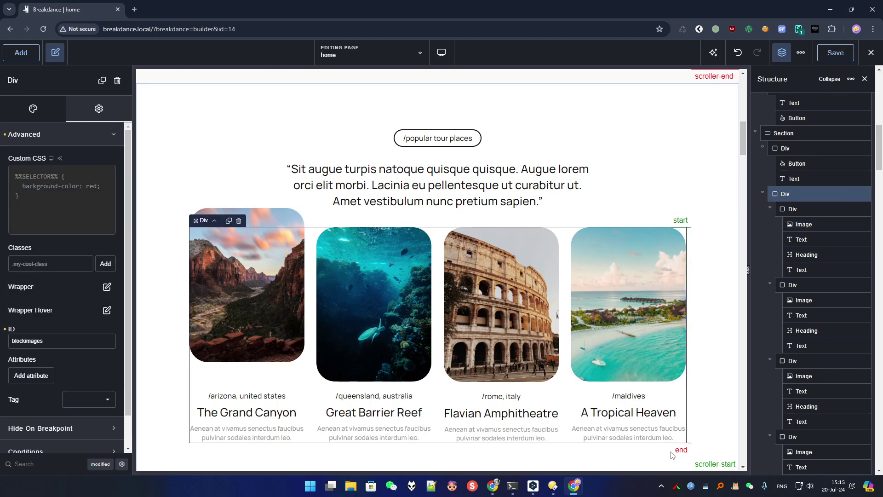
scroll(682, 454, down, 2)
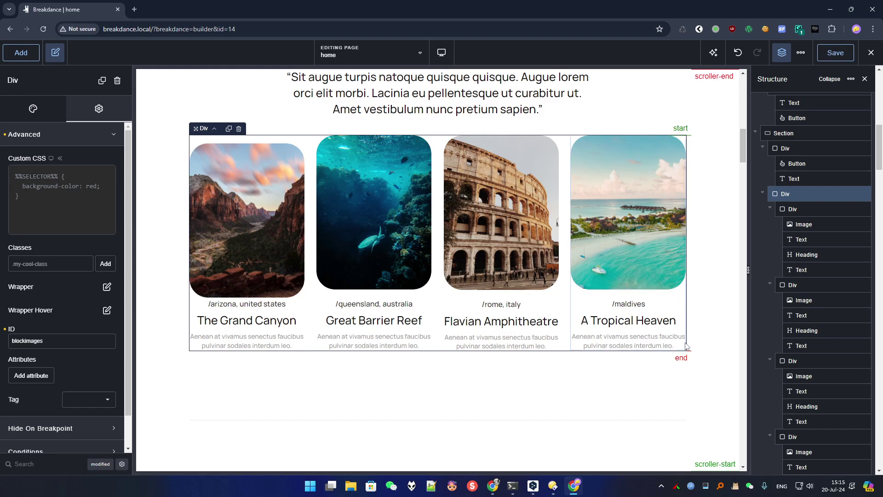
Test the Grand Canyon image's scrolling animation by moving the page past the container of the four destination cards and back
drag(740, 145, 752, 170)
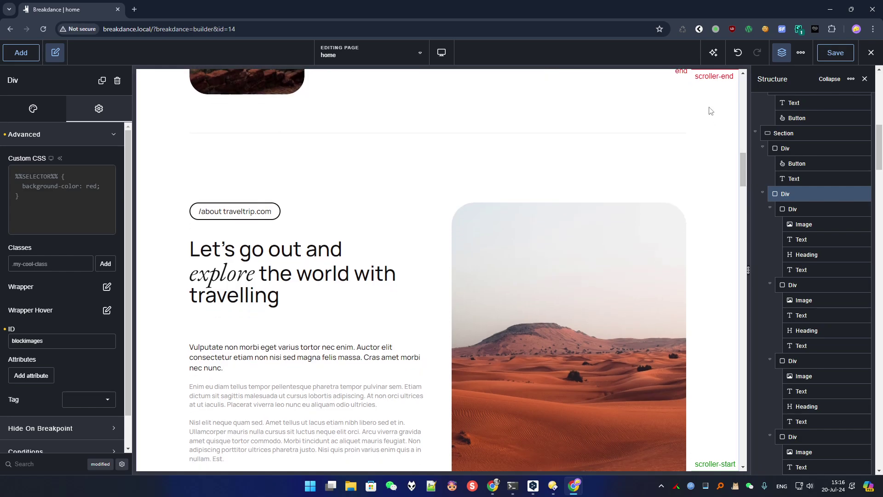
scroll(295, 138, down, 1)
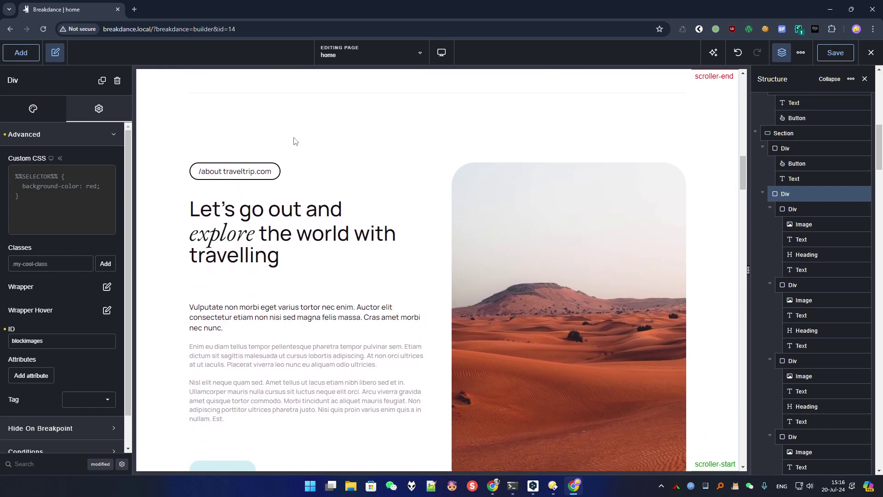
scroll(295, 134, up, 2)
scroll(296, 135, down, 1)
scroll(296, 135, down, 1)
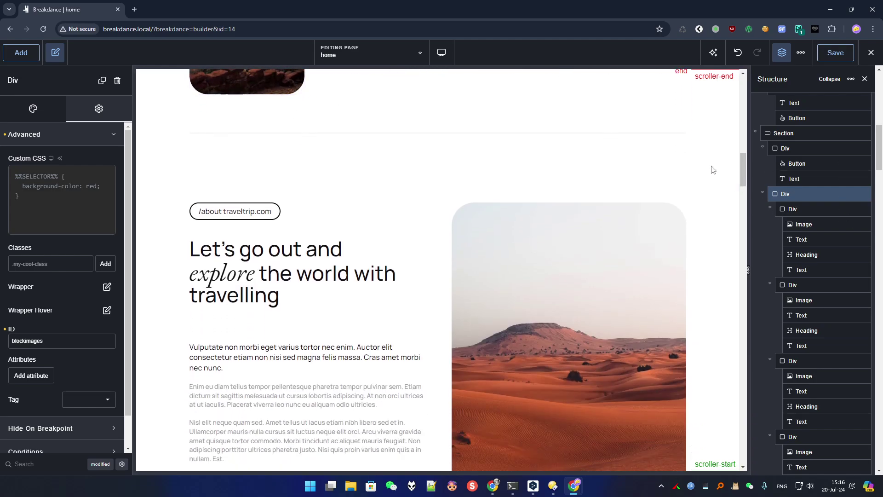
drag(745, 182, 735, 155)
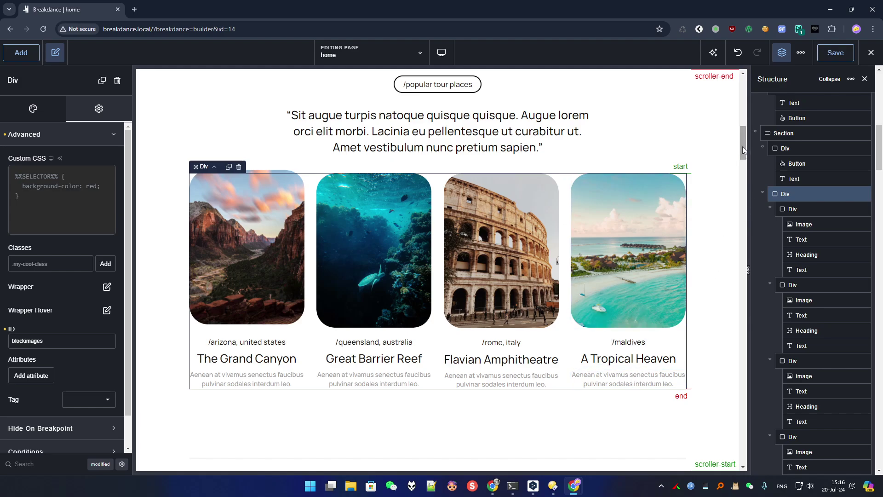
mouse_move(742, 146)
mouse_down()
mouse_move(739, 136)
mouse_move(739, 148)
mouse_up()
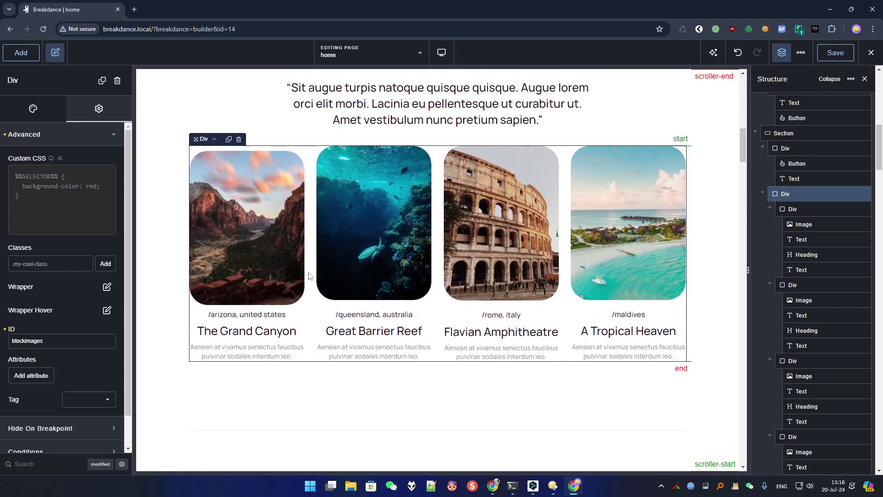
Copy the animation settings of the Grand Canyon image and paste them onto the Great Barrier Reef image
click(249, 214)
right_click(250, 213)
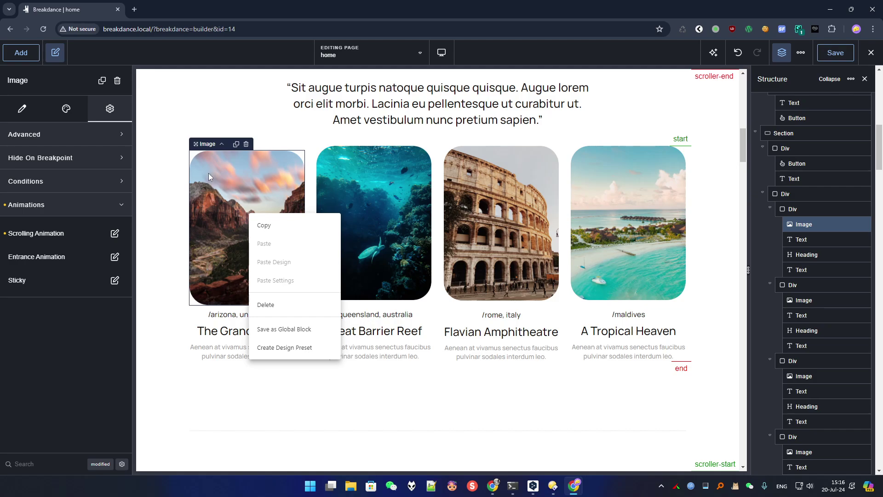
right_click(54, 207)
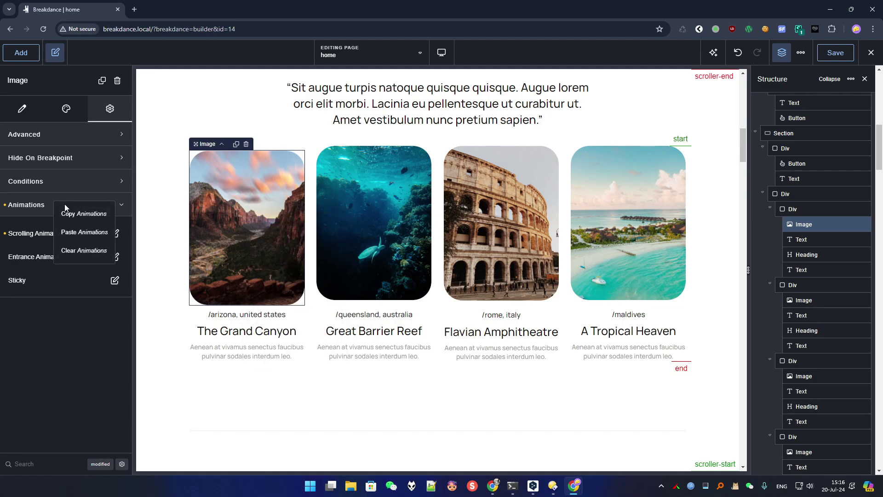
click(69, 213)
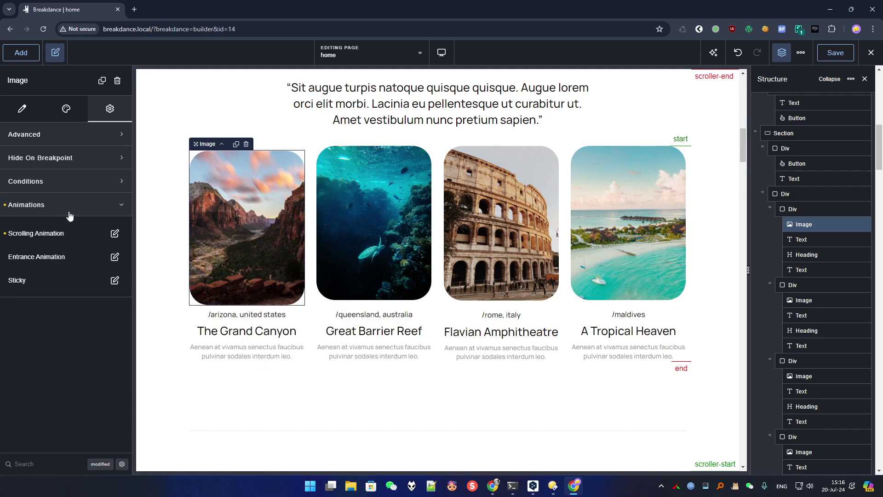
click(363, 198)
click(110, 110)
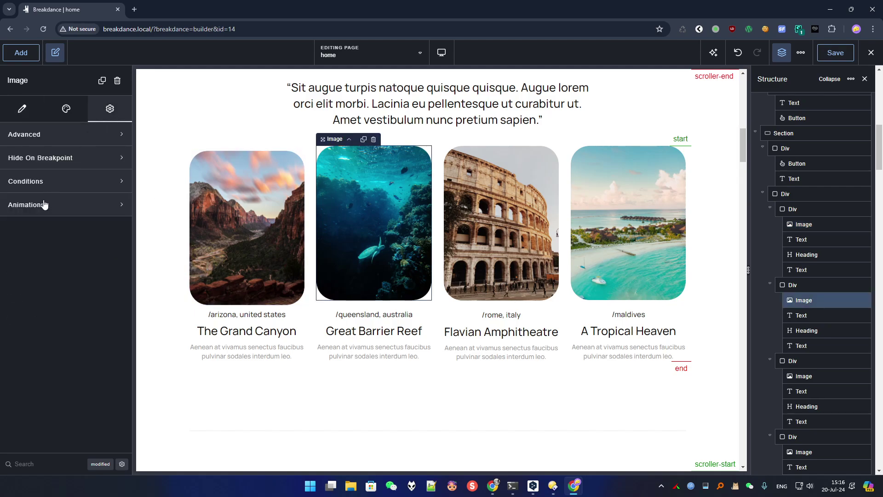
right_click(44, 205)
click(60, 233)
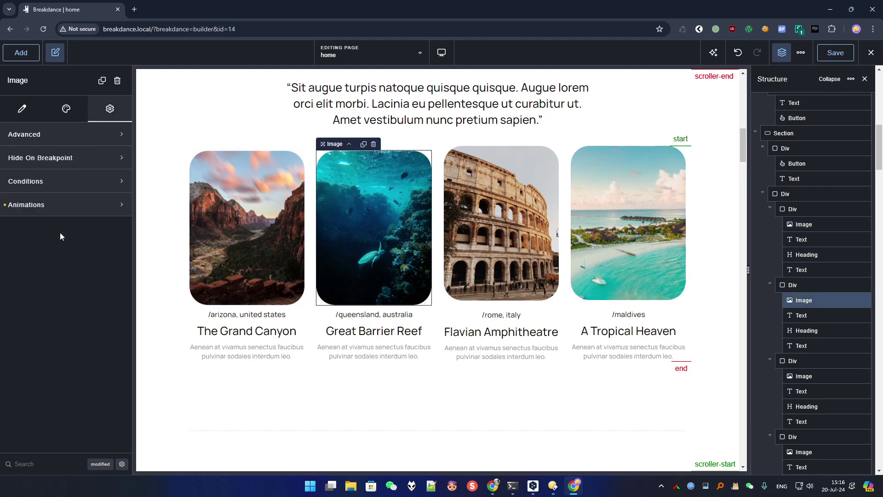
Clear the custom Relative To setting in the advanced scrolling animation options of the Great Barrier Reef image
click(80, 206)
click(115, 232)
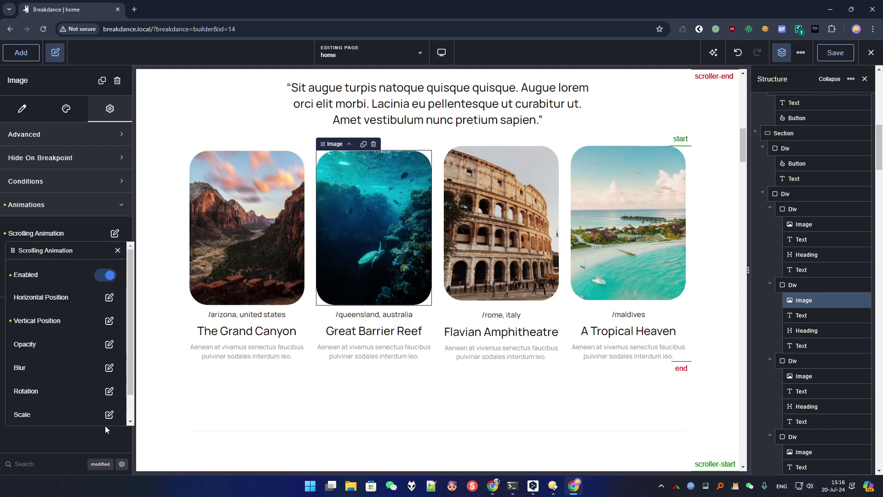
scroll(121, 412, down, 1)
click(110, 411)
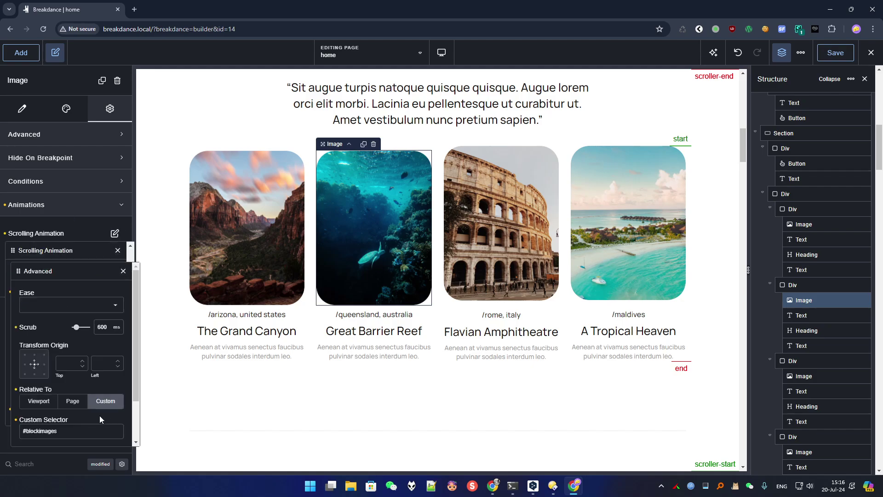
click(16, 389)
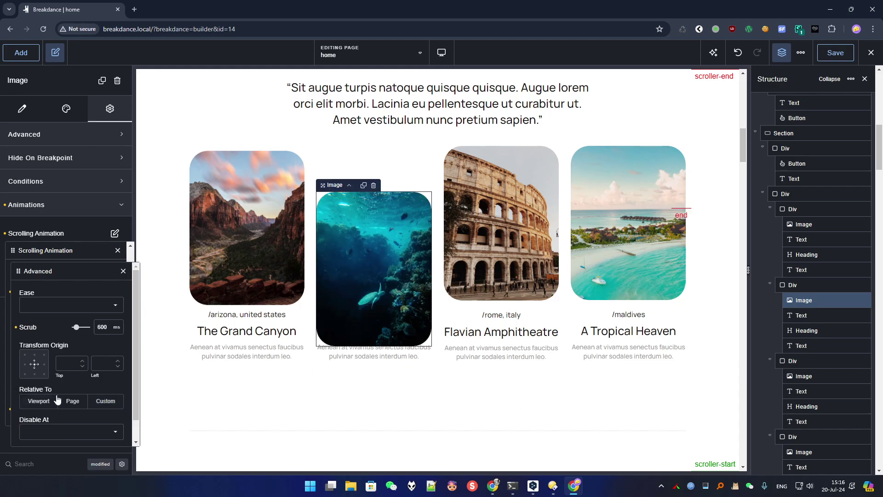
click(379, 252)
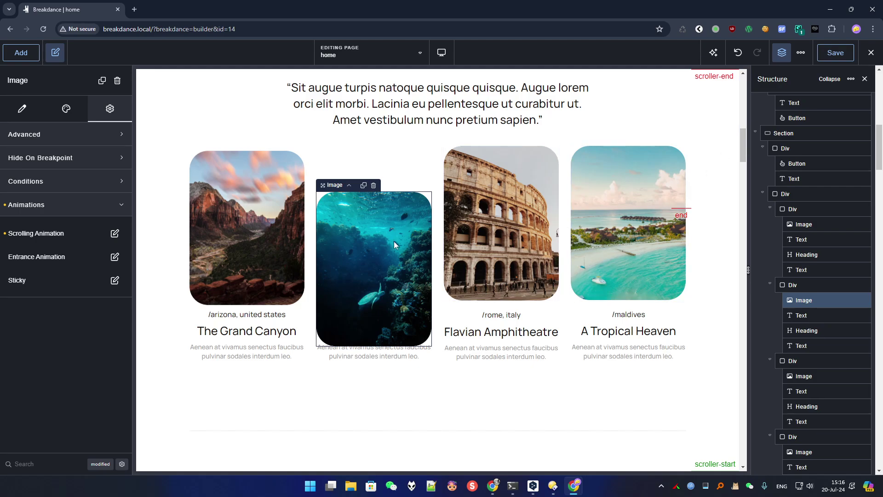
Compare how the Grand Canyon and Great Barrier Reef images move while the page passes through the destination cards section
click(225, 208)
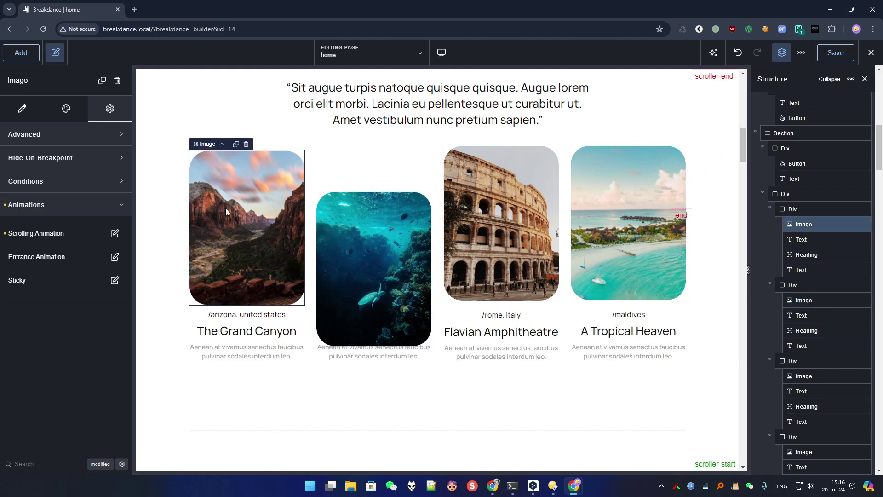
mouse_move(742, 144)
mouse_down()
mouse_move(741, 107)
mouse_move(739, 168)
mouse_move(735, 132)
mouse_move(737, 161)
mouse_move(737, 143)
mouse_up()
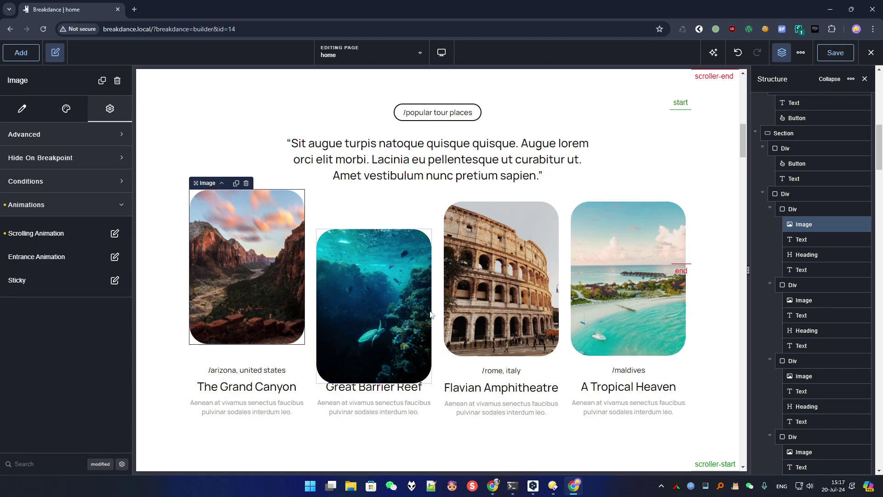
scroll(744, 142, down, 1)
scroll(741, 138, up, 4)
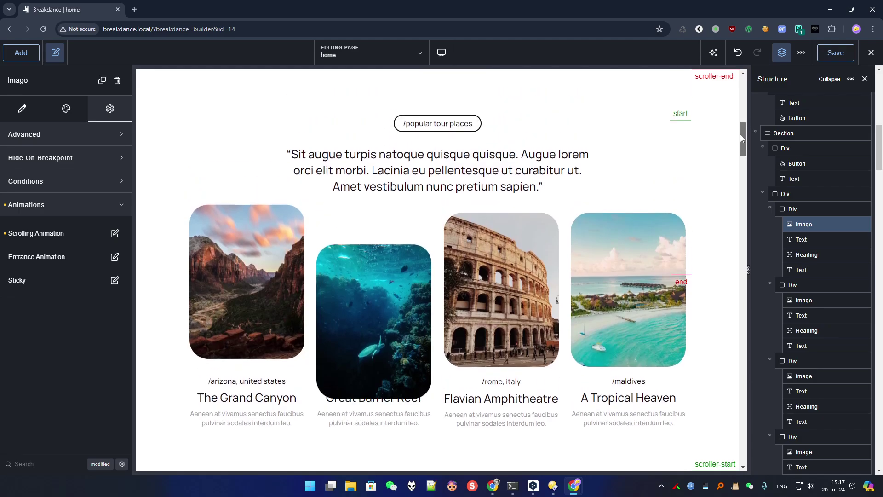
scroll(739, 142, down, 2)
scroll(740, 142, down, 6)
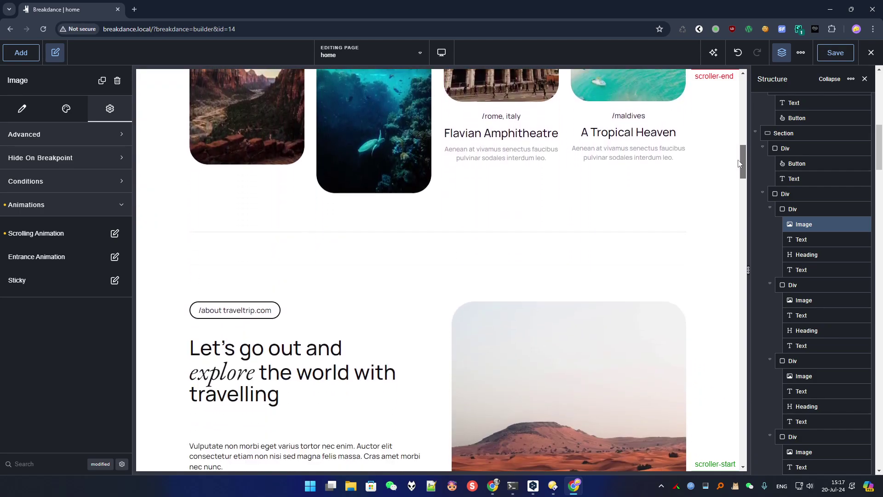
scroll(739, 143, up, 4)
scroll(740, 143, up, 2)
scroll(740, 144, down, 1)
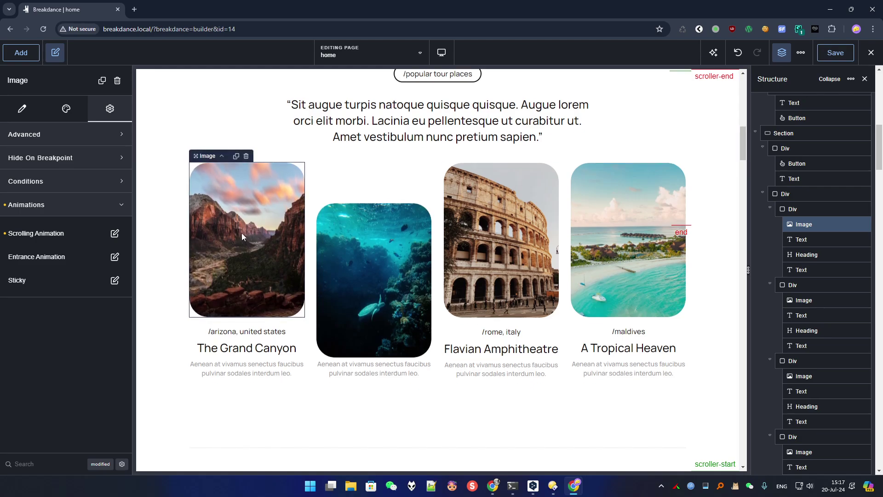
scroll(480, 328, up, 5)
scroll(432, 333, down, 4)
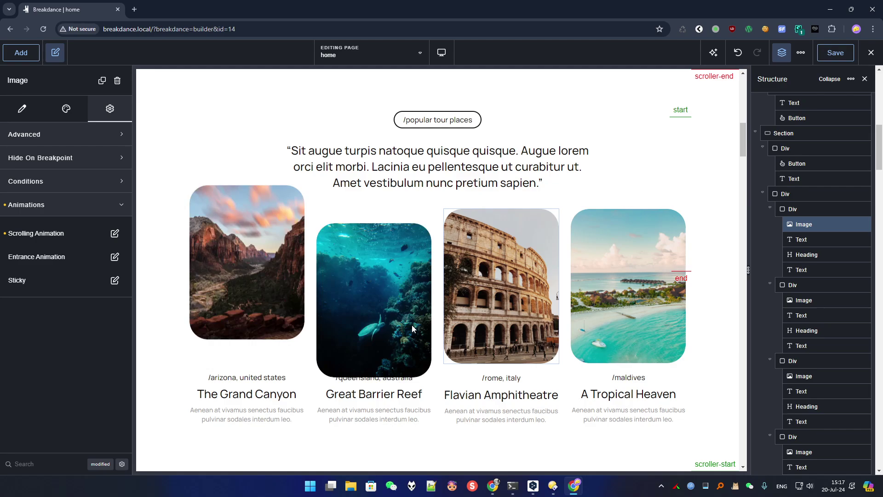
Review the advanced options and vertical position values of the Grand Canyon image's scrolling animation
click(115, 233)
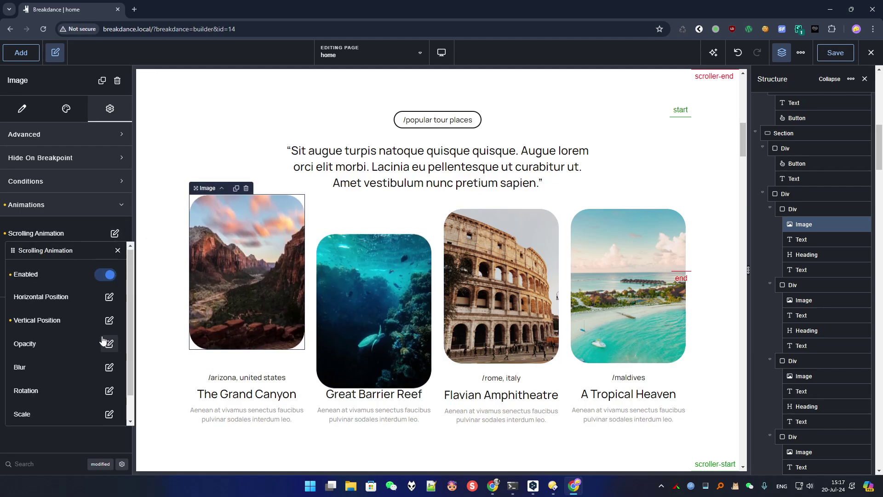
scroll(115, 395, down, 1)
click(110, 409)
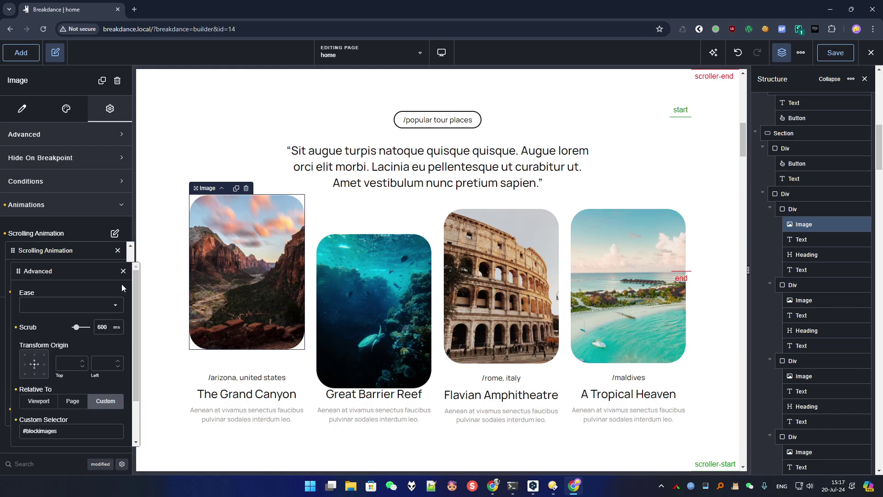
click(123, 271)
scroll(115, 322, up, 1)
click(109, 318)
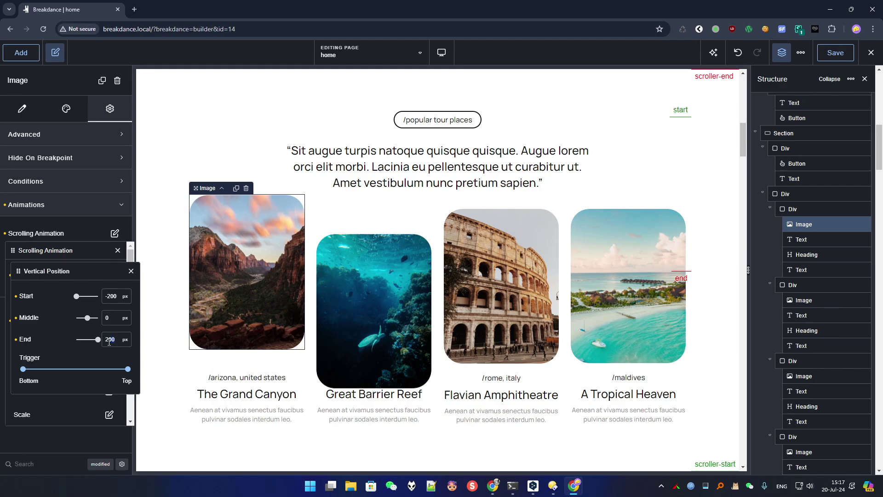
click(130, 272)
Set the start opacity of the Grand Canyon image's scrolling animation to 0
click(109, 345)
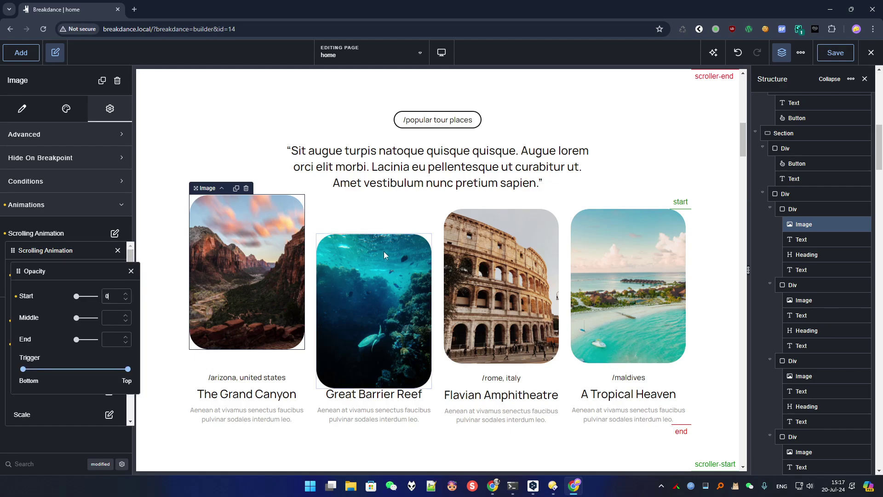
text(0)
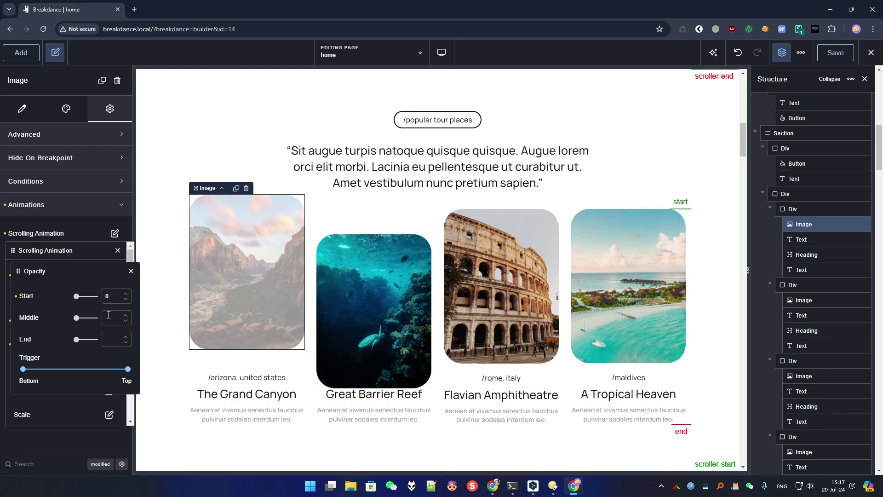
click(132, 271)
Set the Grand Canyon image's scrolling rotation to start 12, middle 0 and end 0, and preview it on the page
click(109, 390)
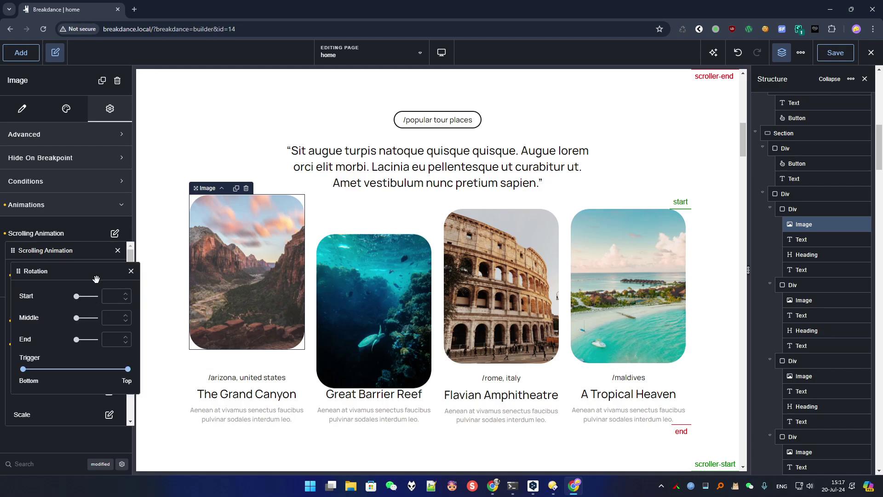
text(12)
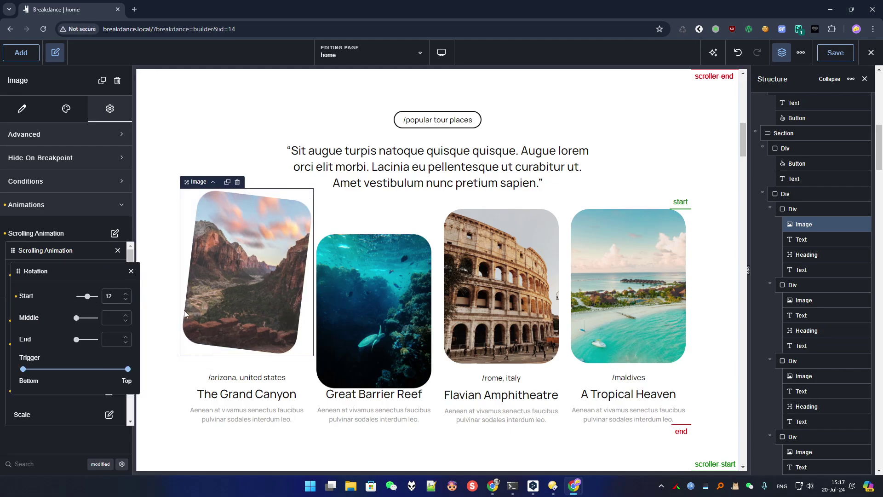
click(105, 318)
text(0)
click(112, 339)
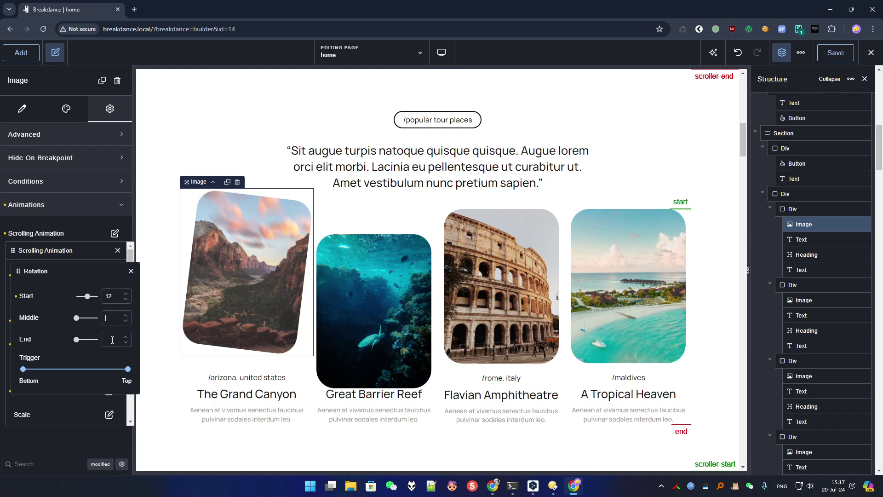
text(0)
scroll(319, 348, up, 7)
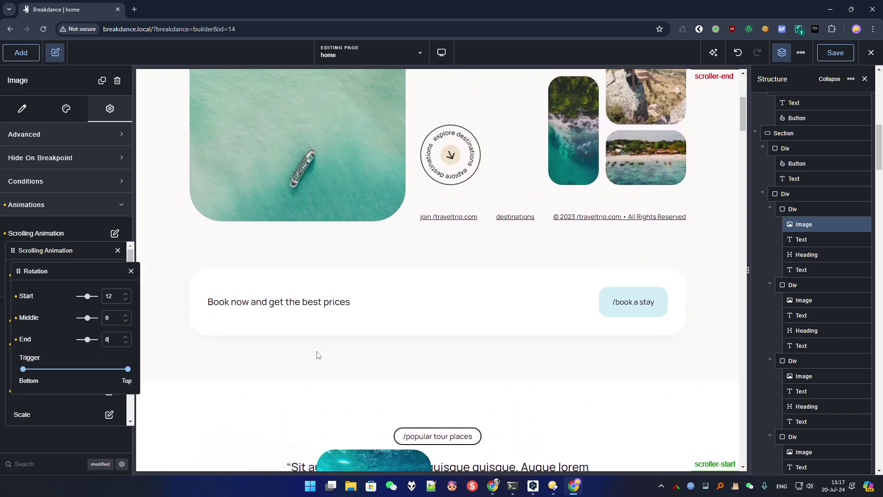
scroll(315, 355, down, 7)
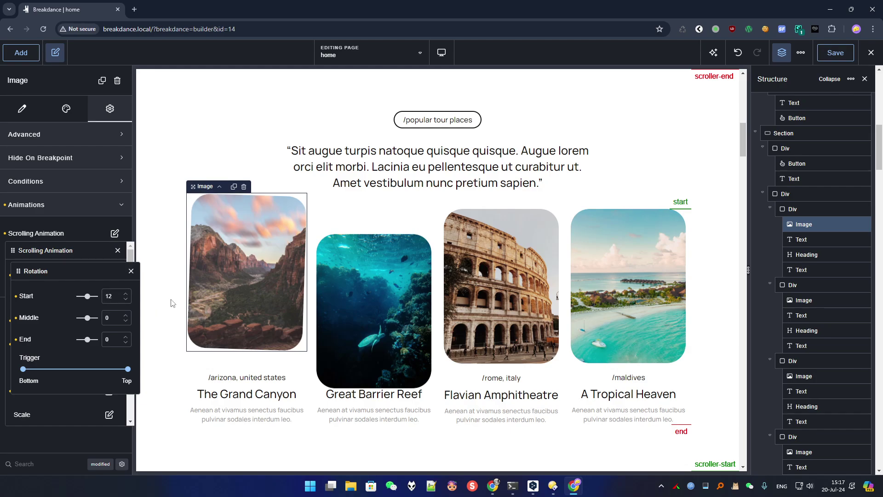
Set the Grand Canyon image's start rotation to -12 and preview the tilt while passing the cards in both directions
text(-)
scroll(288, 271, up, 6)
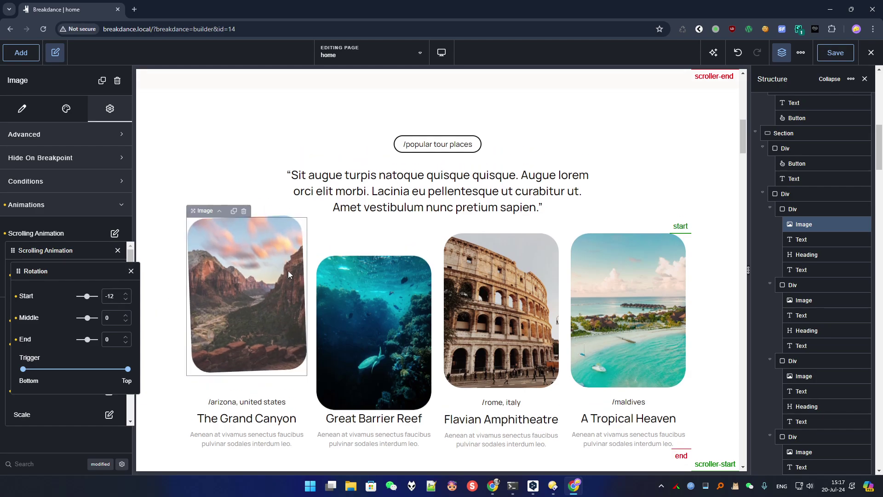
scroll(272, 277, down, 7)
scroll(274, 279, down, 3)
scroll(271, 281, up, 6)
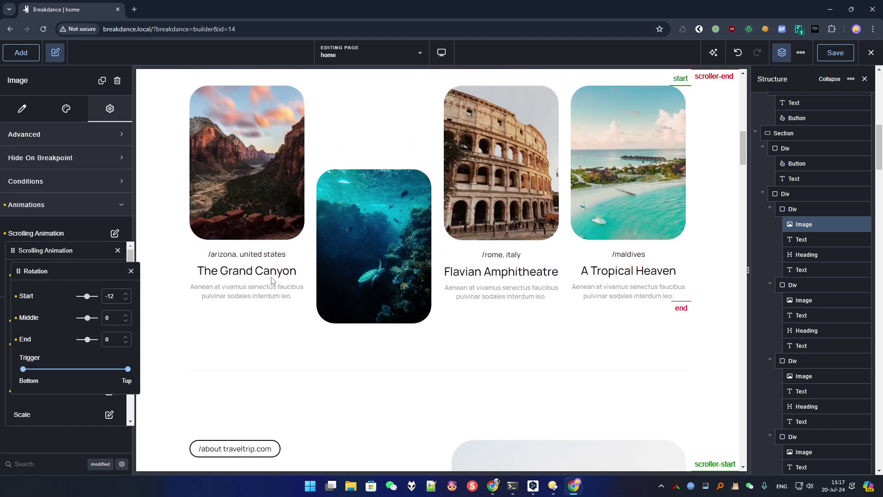
scroll(271, 289, down, 8)
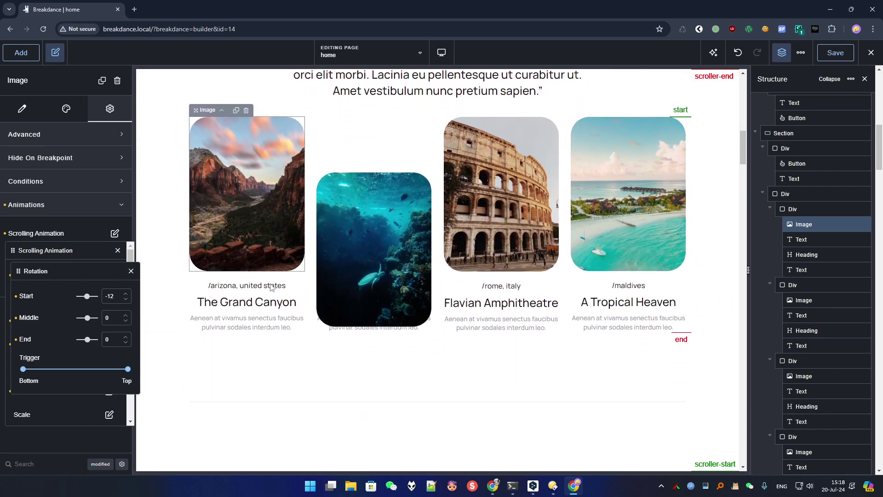
scroll(272, 286, up, 4)
scroll(271, 283, up, 4)
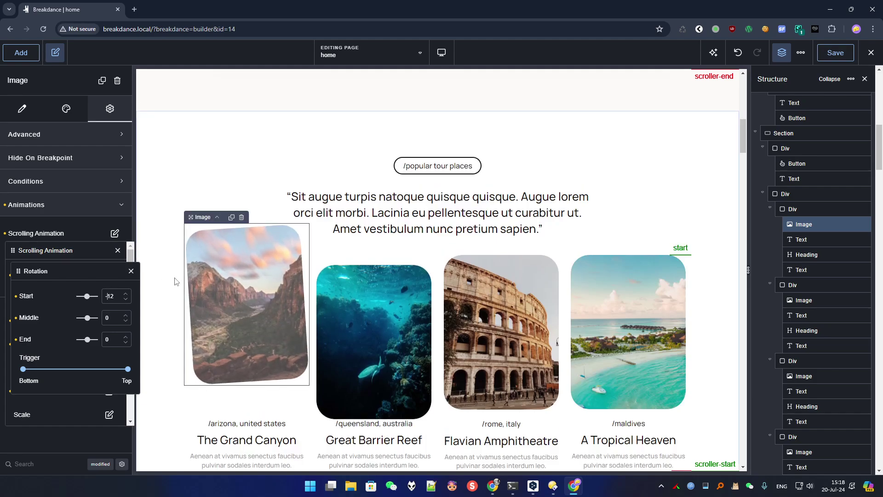
Copy the Grand Canyon image's animations and paste them onto the Great Barrier Reef image
right_click(237, 270)
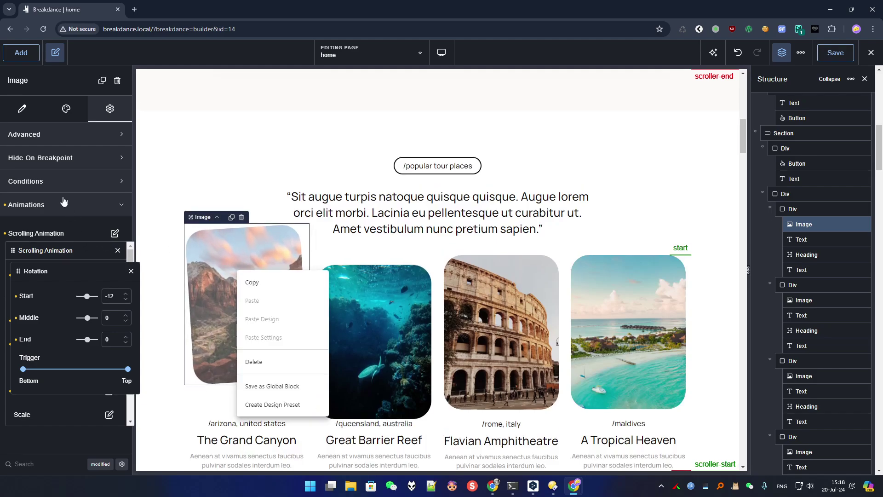
click(399, 266)
click(366, 314)
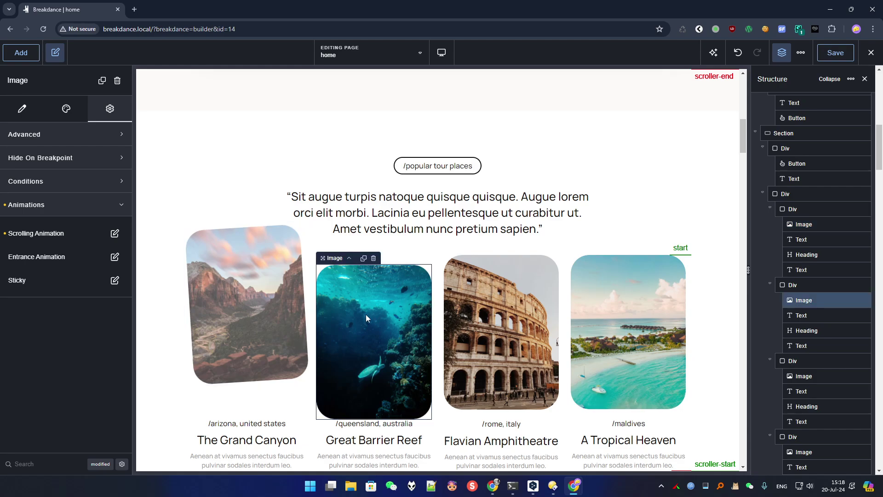
right_click(76, 211)
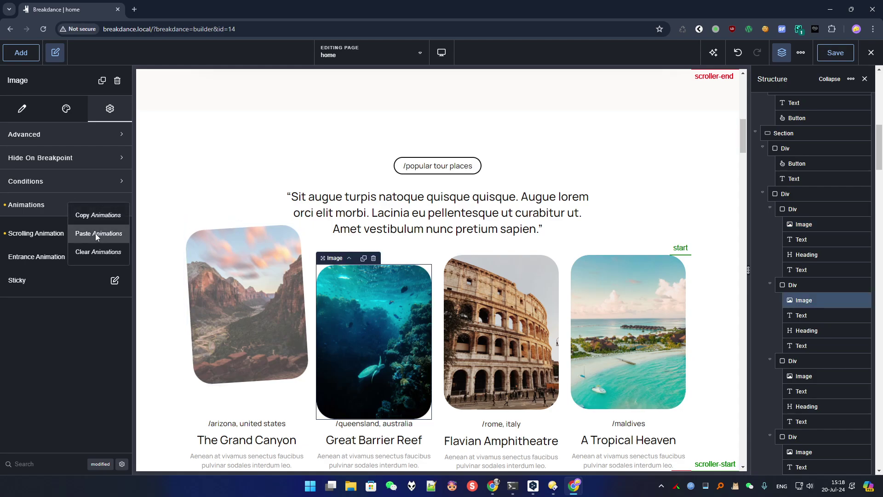
click(80, 232)
Paste the copied animations onto the Flavian Amphitheatre image and the A Tropical Heaven image
click(497, 293)
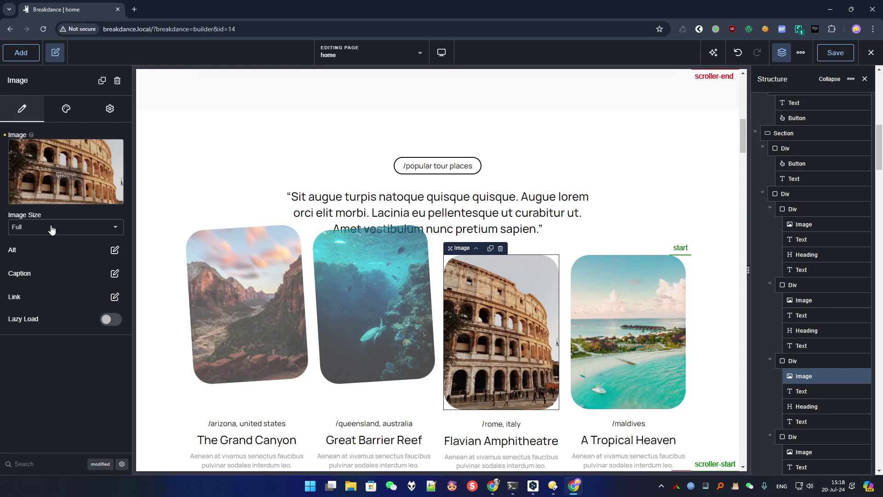
click(104, 114)
right_click(45, 210)
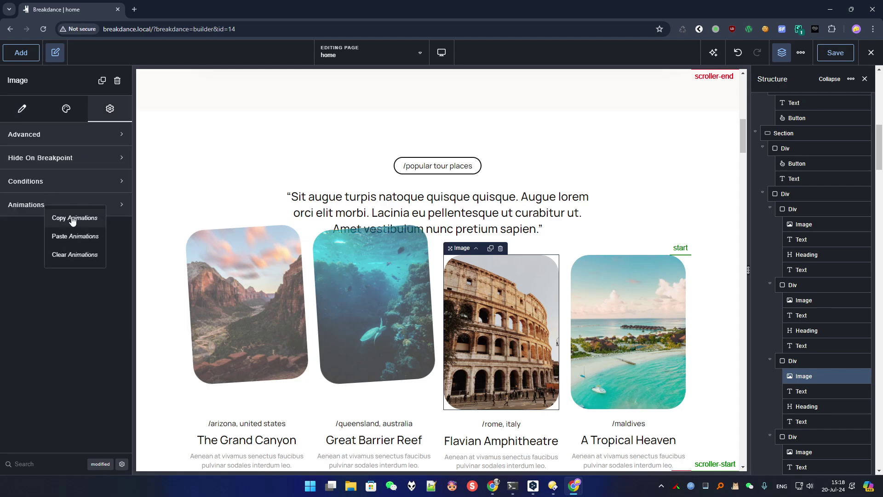
click(73, 236)
click(582, 288)
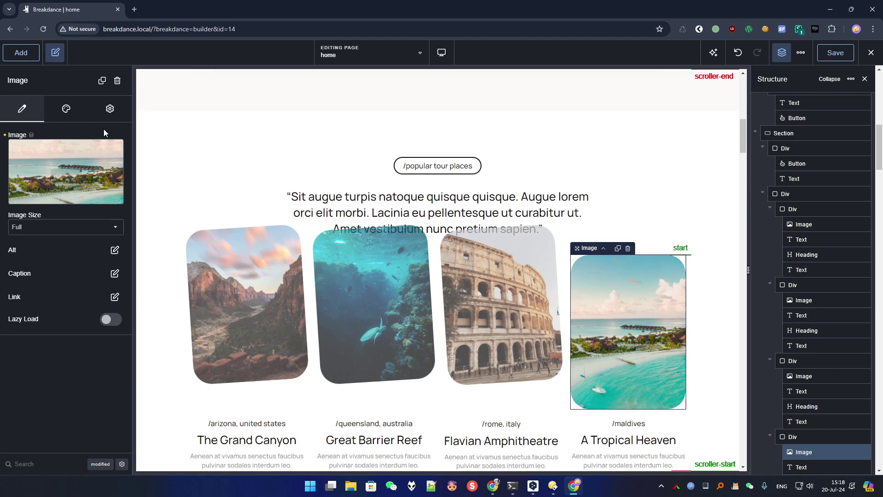
click(108, 111)
right_click(55, 207)
click(64, 233)
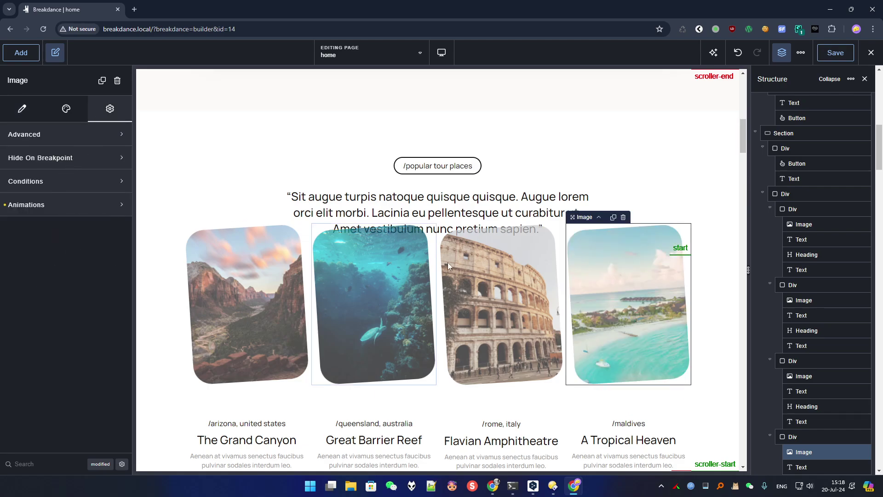
In the Great Barrier Reef image's scrolling animation, set the start vertical position to 200 px and the start rotation to 12
scroll(427, 271, down, 2)
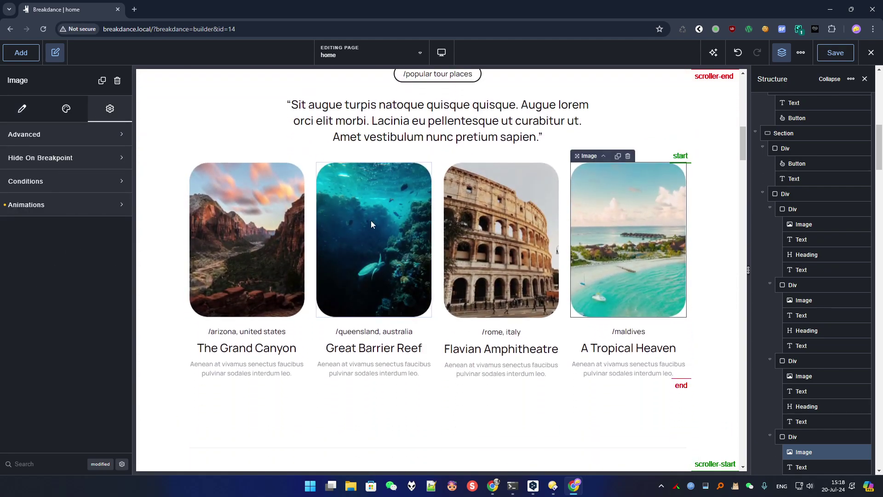
click(371, 221)
click(104, 235)
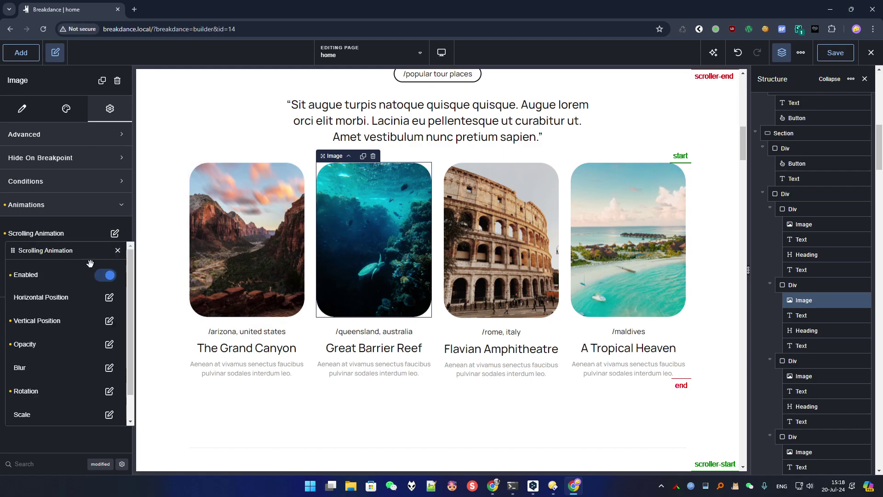
click(110, 321)
key(Delete)
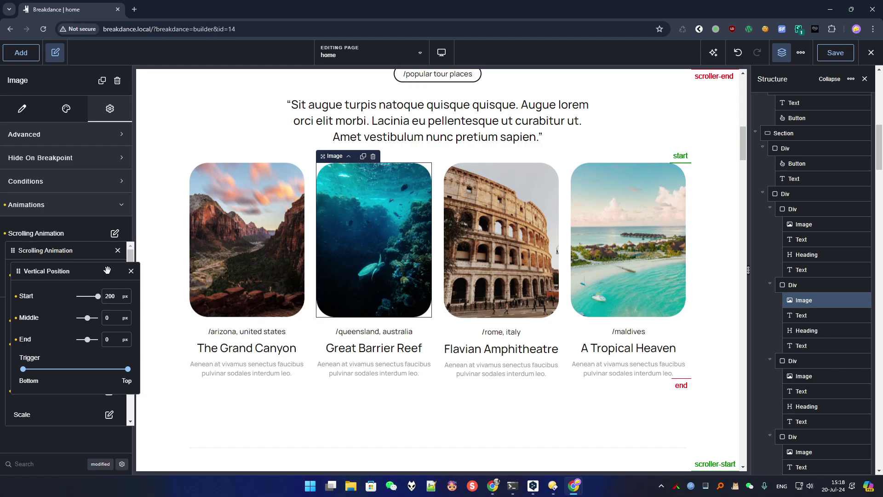
click(131, 272)
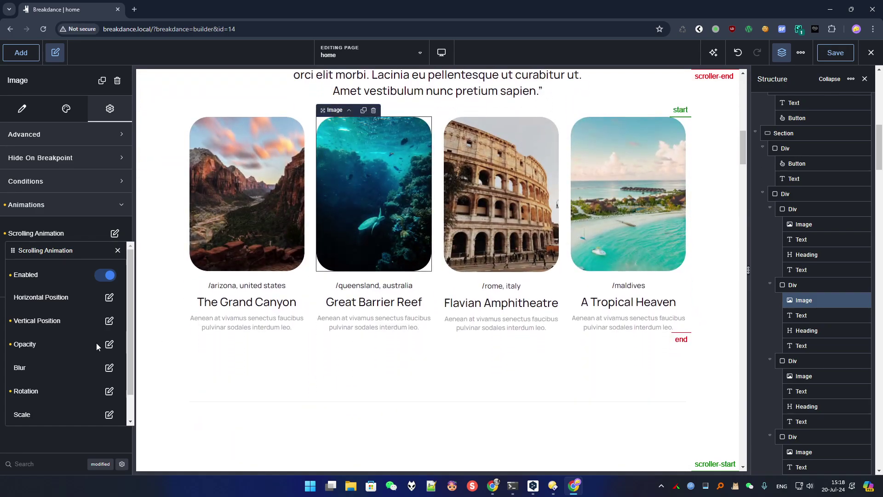
click(108, 391)
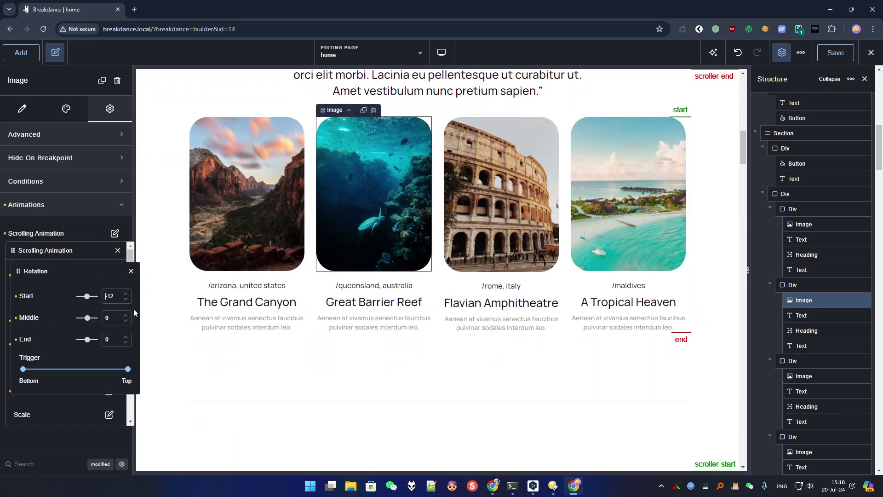
scroll(382, 248, up, 1)
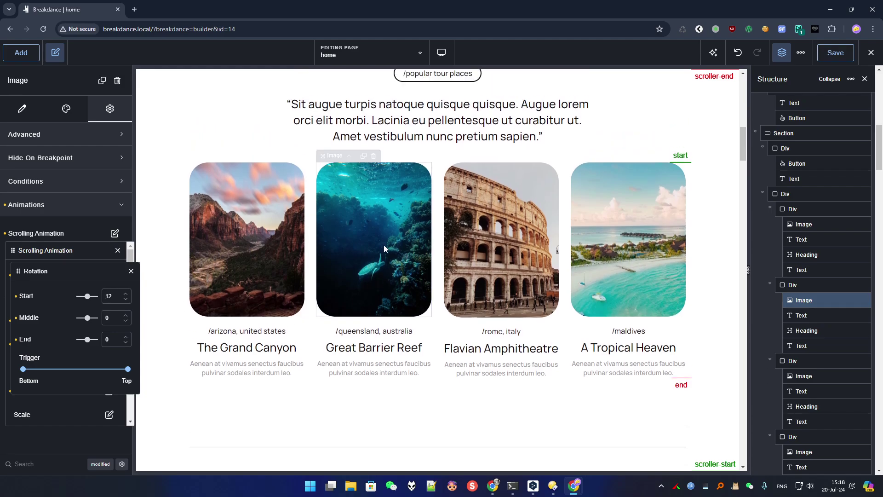
Copy the Great Barrier Reef image's animations and paste them onto the A Tropical Heaven image
right_click(381, 243)
right_click(87, 215)
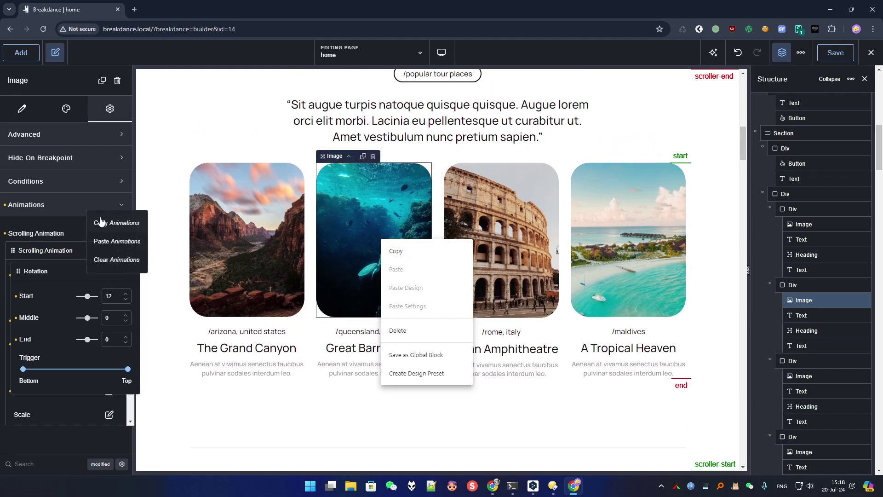
click(611, 222)
right_click(84, 205)
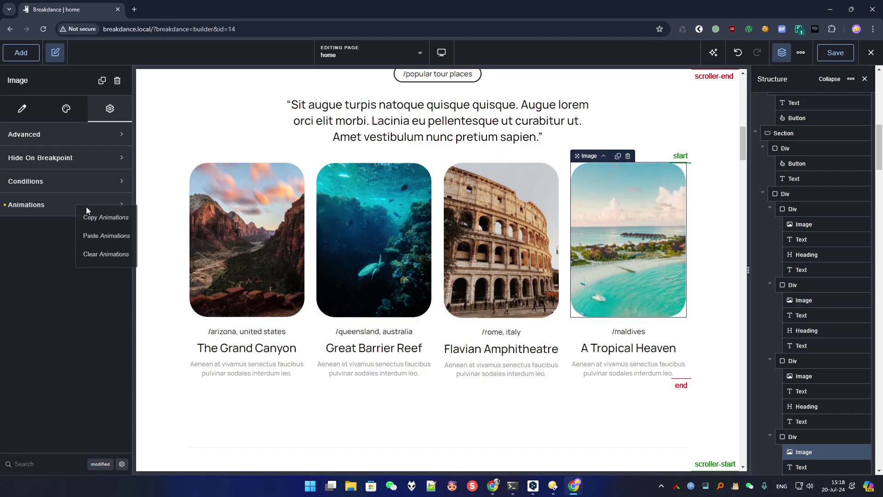
click(103, 235)
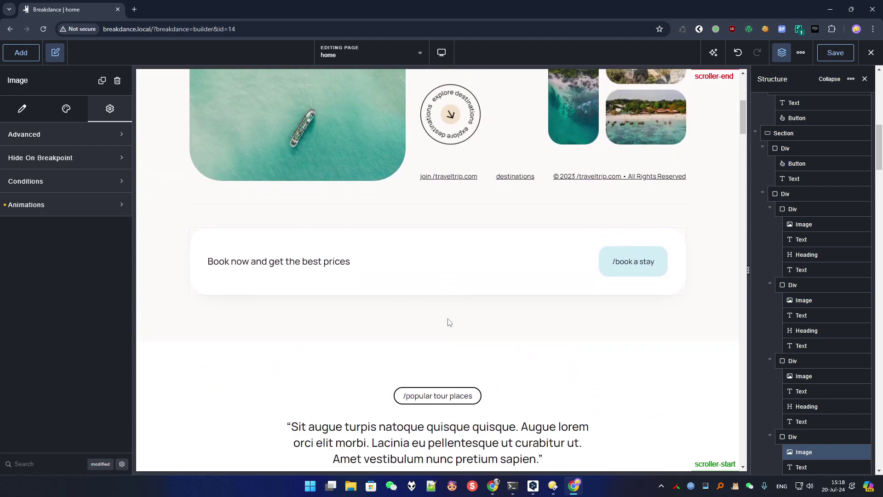
Preview the alternating scrolling animations of the four tour place images while passing the section in both directions
scroll(448, 319, down, 8)
scroll(448, 319, down, 3)
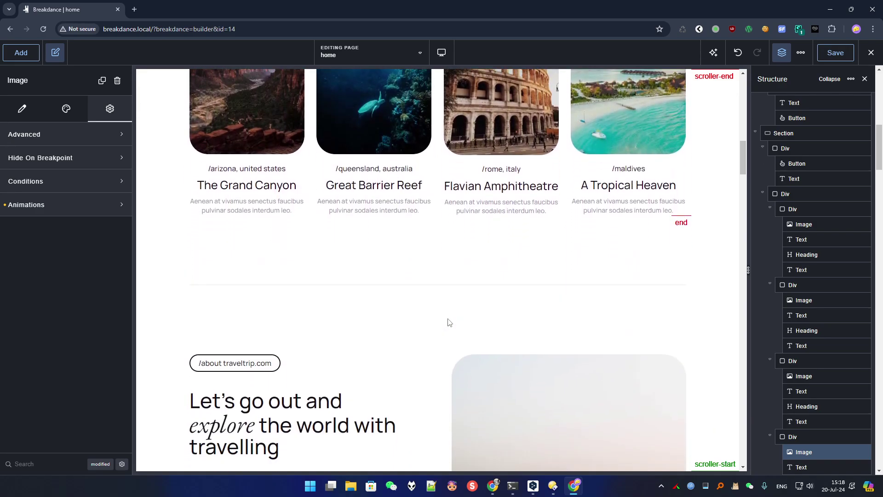
scroll(448, 318, up, 7)
scroll(447, 319, up, 10)
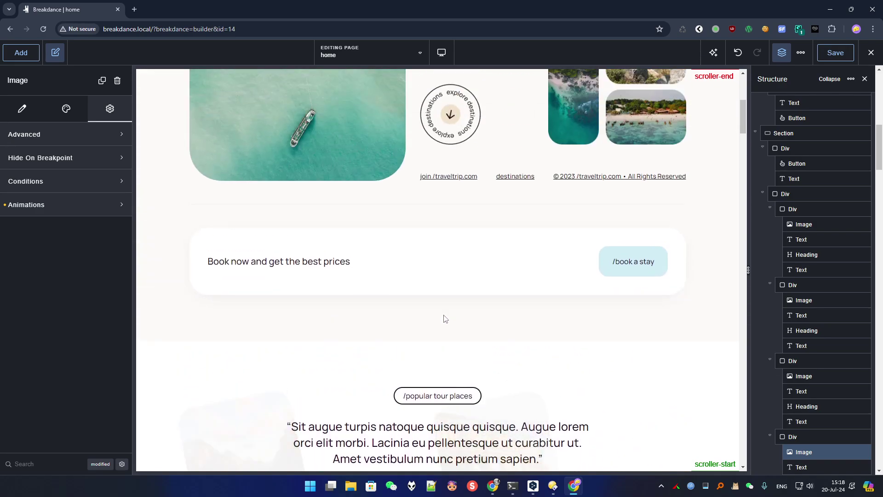
scroll(442, 317, down, 4)
scroll(440, 315, down, 14)
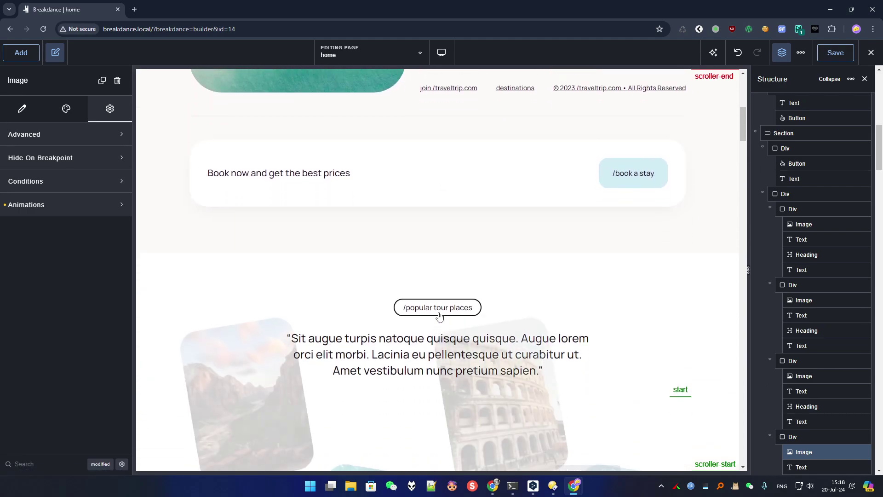
scroll(440, 316, up, 9)
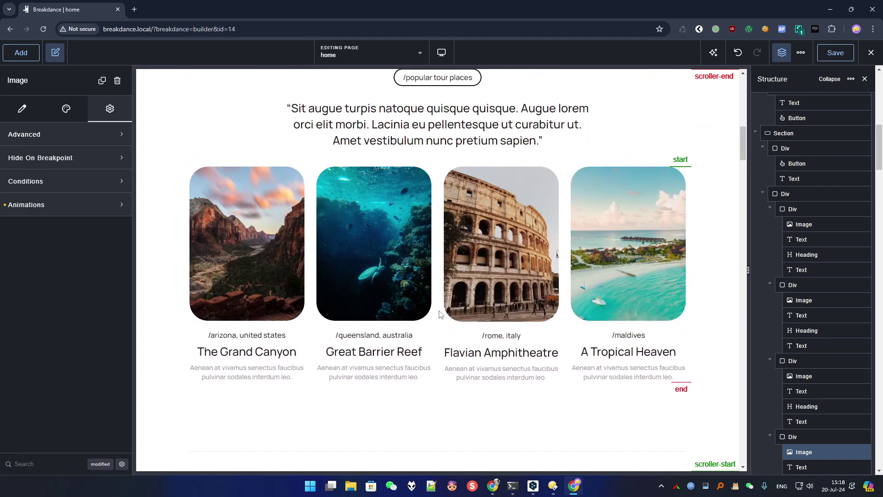
scroll(440, 315, down, 7)
scroll(439, 314, down, 8)
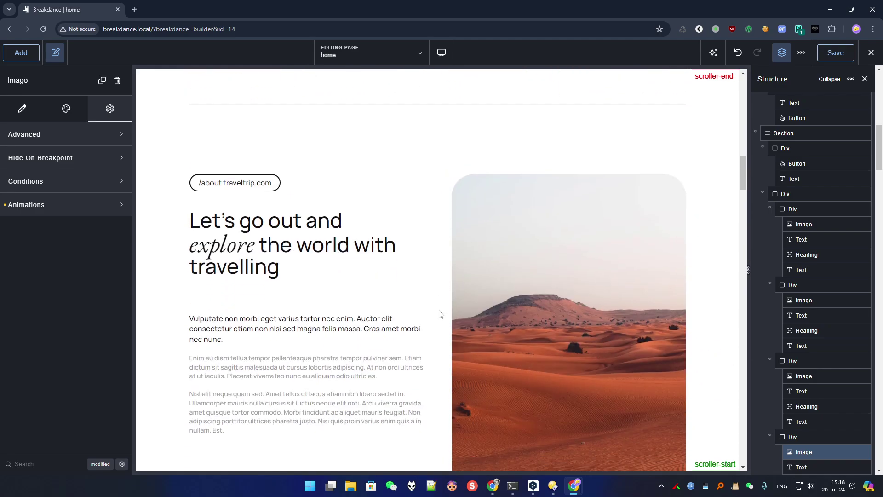
scroll(437, 312, up, 13)
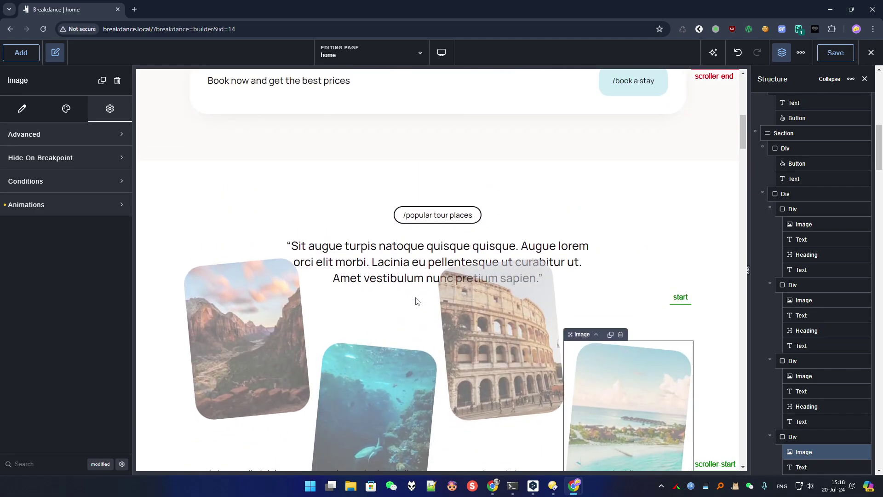
Review the advanced scrolling animation options of the Grand Canyon image, including the #blockimages custom selector and the debug setting
scroll(419, 301, down, 2)
click(271, 324)
click(69, 204)
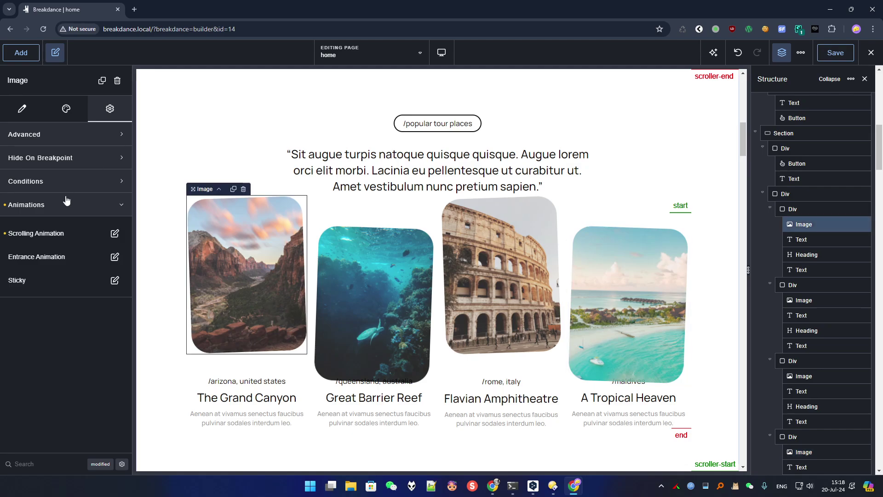
click(115, 233)
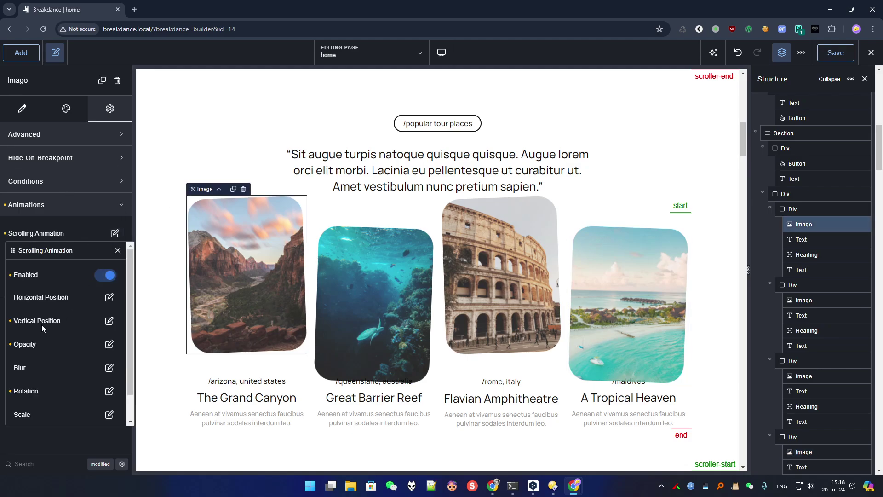
scroll(82, 331, down, 1)
click(109, 408)
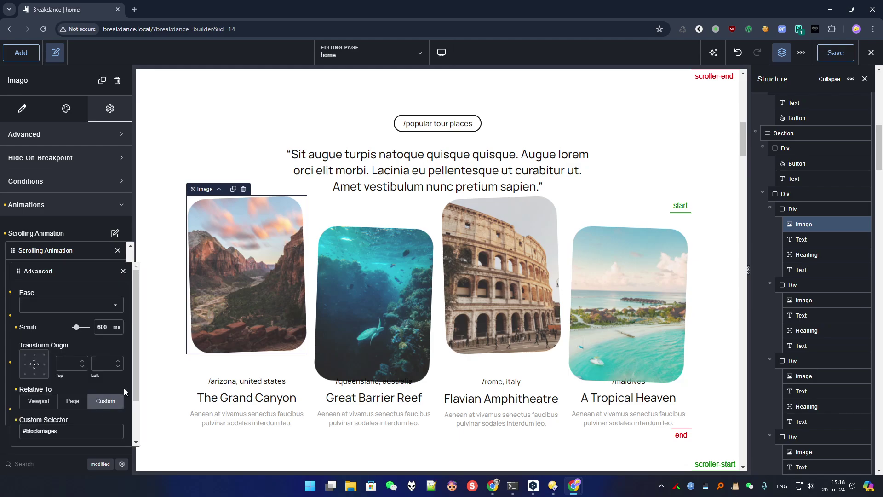
drag(46, 270, 163, 166)
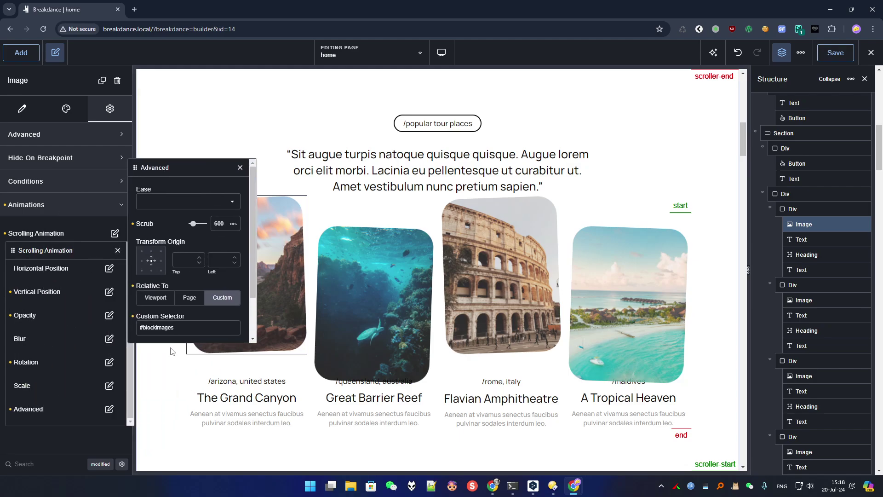
scroll(148, 315, down, 1)
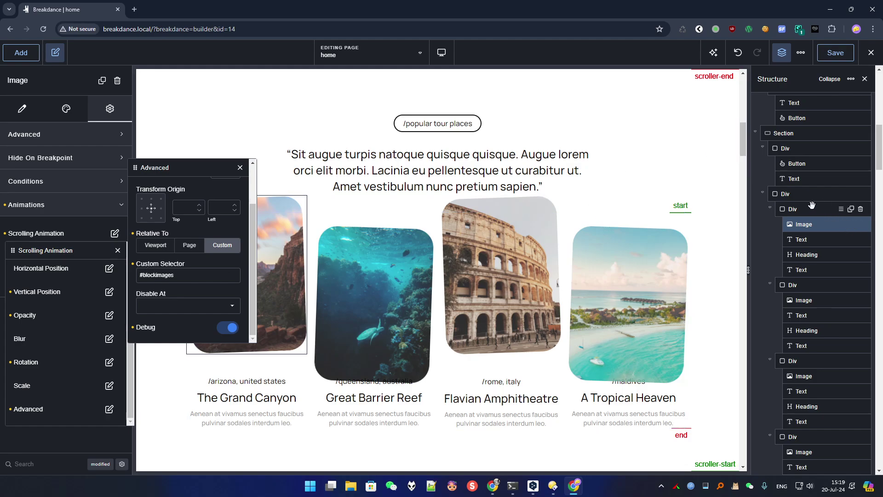
drag(247, 158, 215, 148)
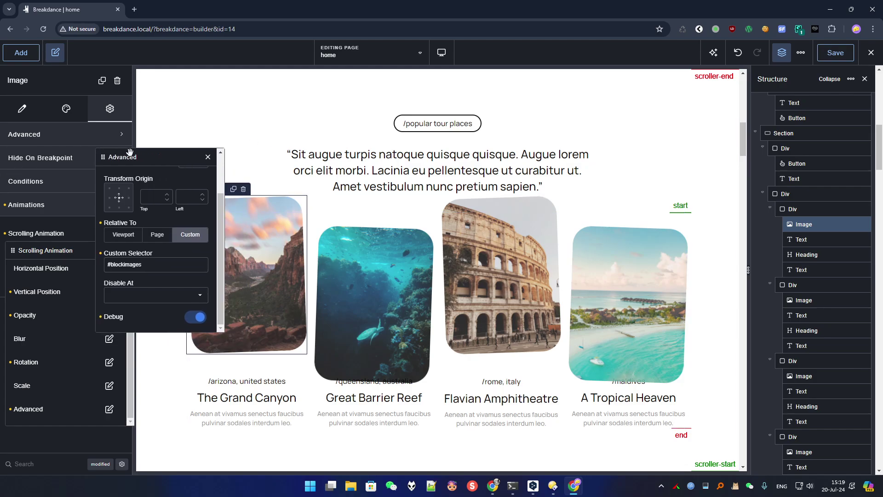
Check how the four images animate against the start and end debug markers, and close the advanced options
scroll(398, 293, down, 3)
scroll(392, 305, up, 5)
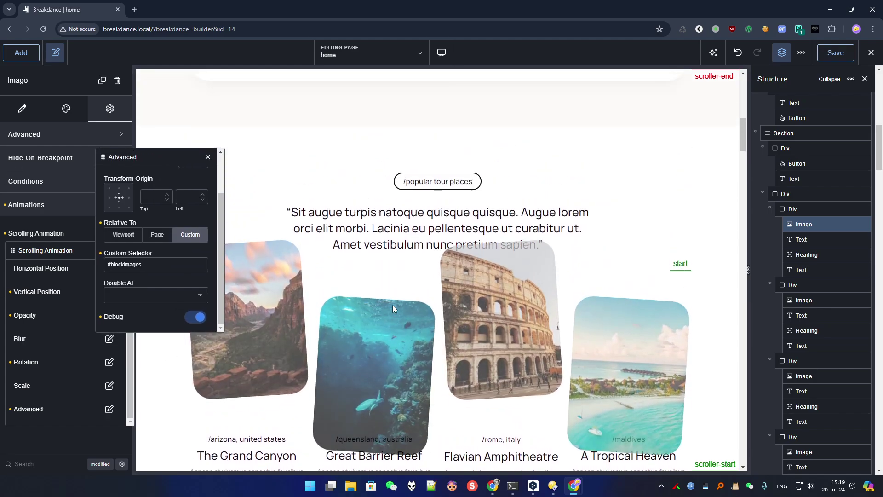
scroll(393, 307, down, 3)
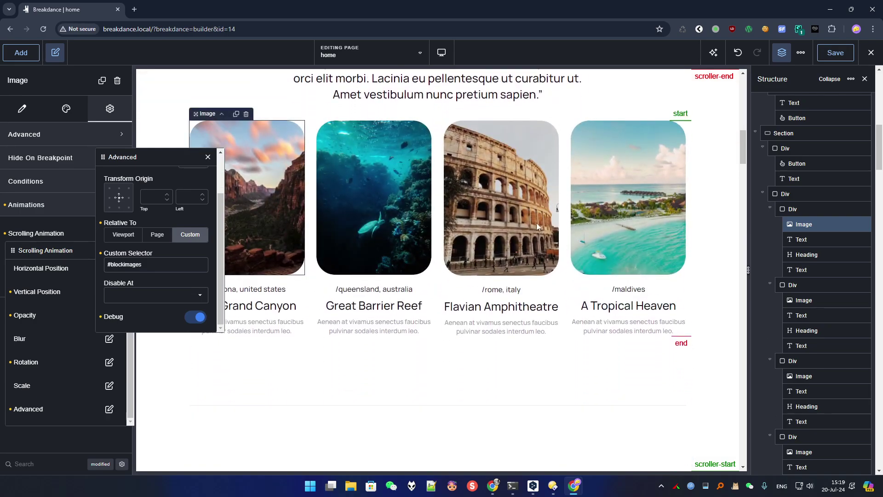
scroll(507, 241, up, 4)
scroll(508, 240, down, 3)
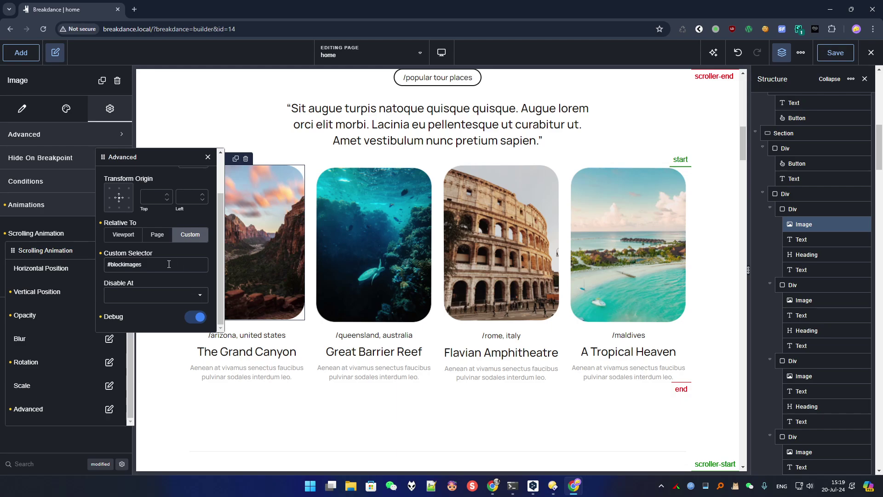
click(208, 157)
Look over the about and expert benefits sections that follow the tour place cards
scroll(537, 316, down, 8)
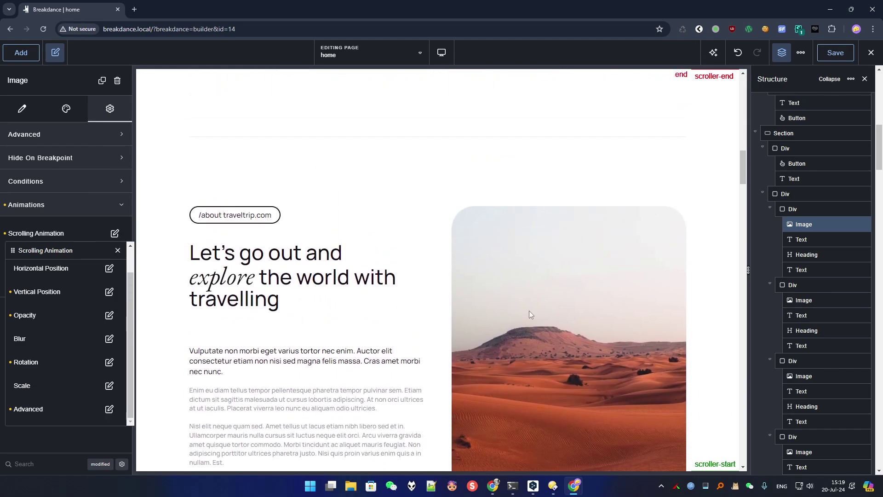
scroll(529, 314, up, 5)
scroll(522, 311, down, 5)
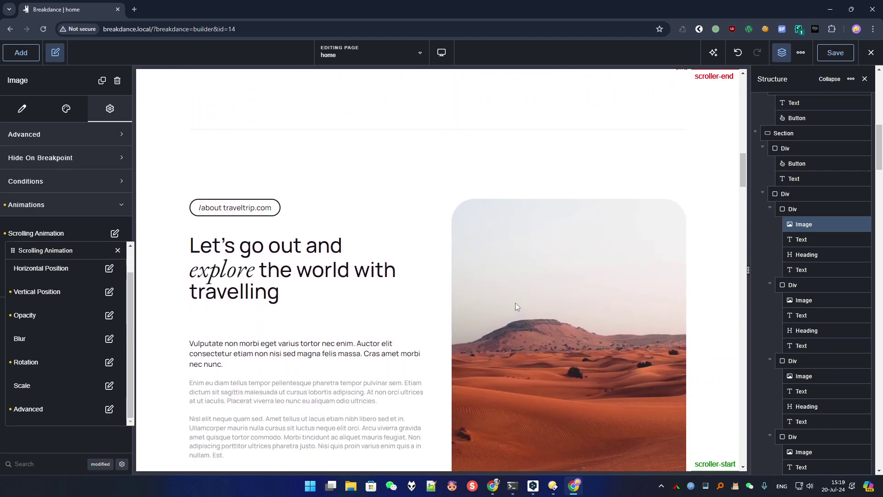
scroll(515, 303, down, 3)
scroll(512, 299, up, 2)
scroll(396, 273, down, 6)
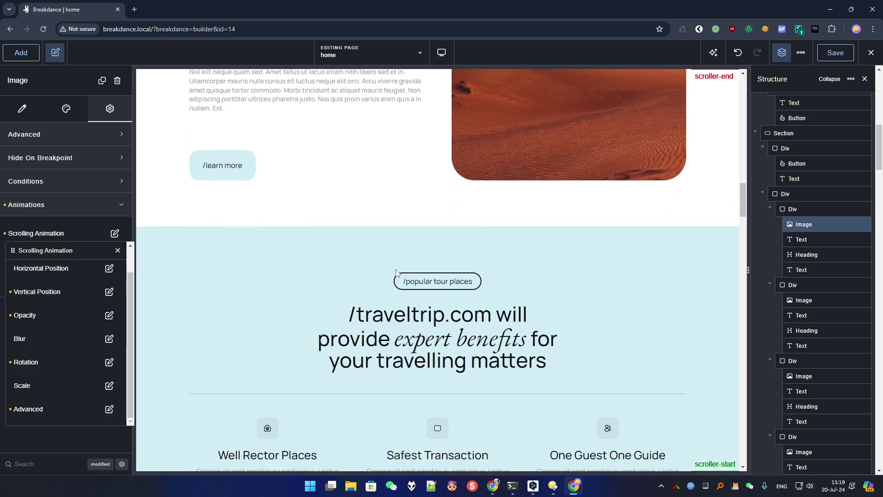
scroll(396, 273, down, 4)
scroll(486, 305, up, 2)
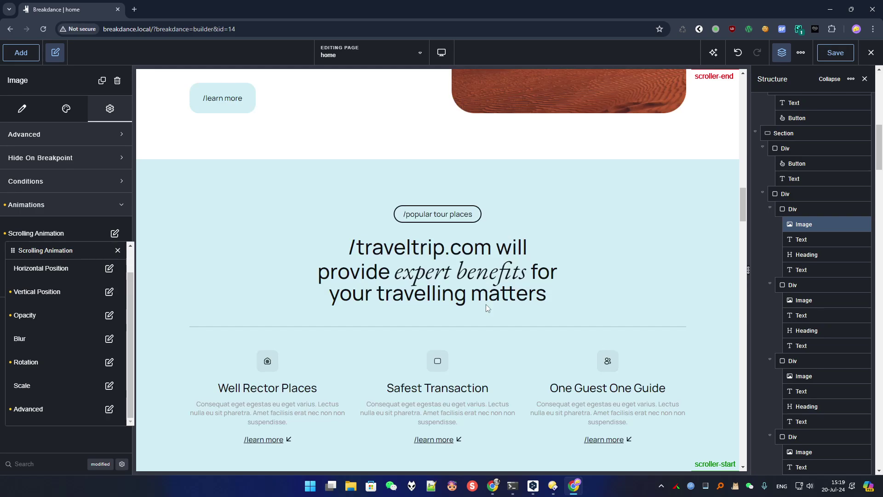
Enable the scrolling animation for the "expert benefits" dual heading
click(394, 253)
click(109, 103)
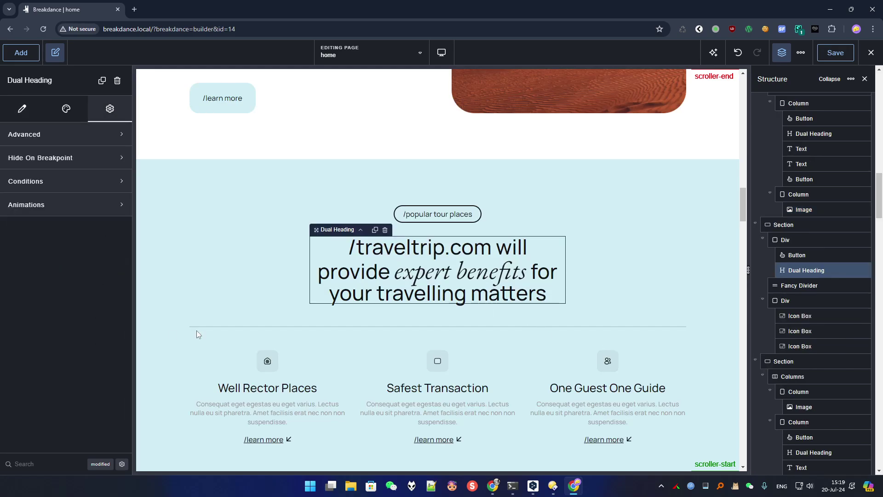
click(72, 208)
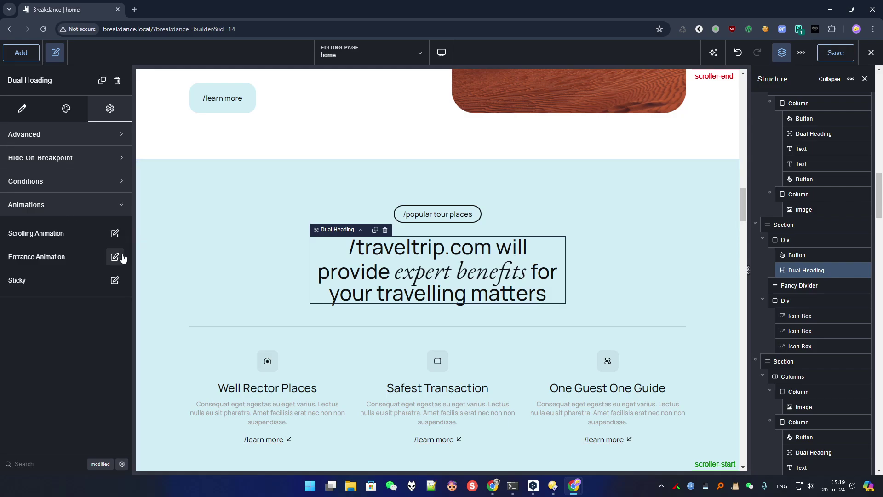
click(115, 234)
click(106, 275)
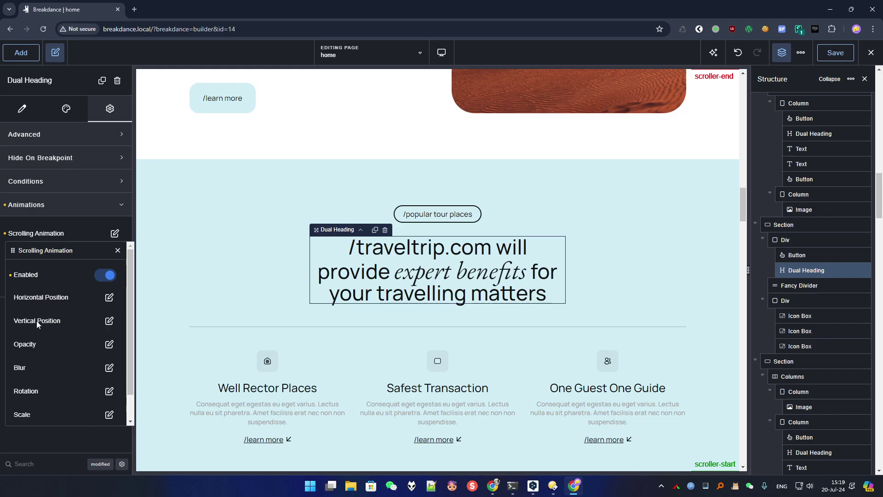
Set the heading's scroll scale to 3 at the start, 1 in the middle and 1 at the end
scroll(91, 408, down, 2)
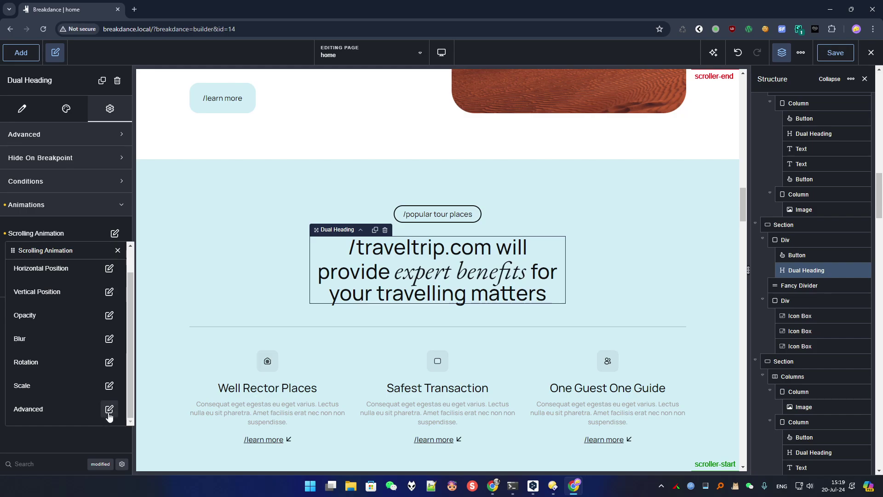
click(109, 385)
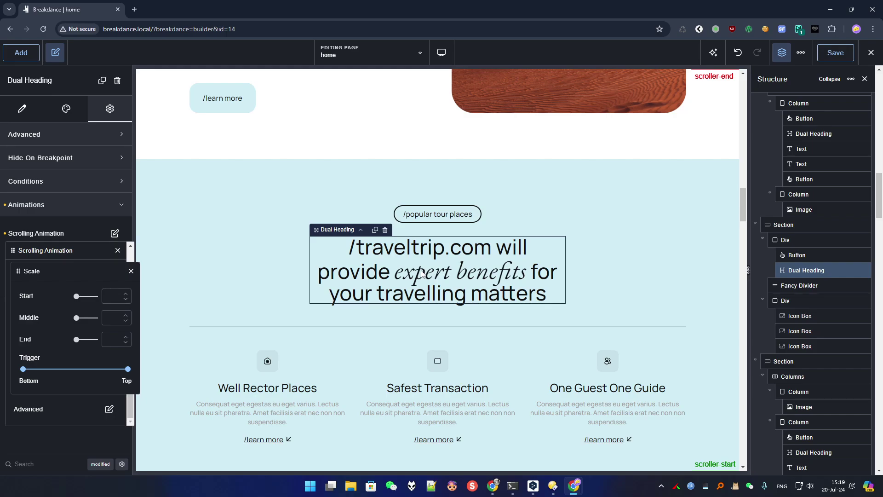
text(3)
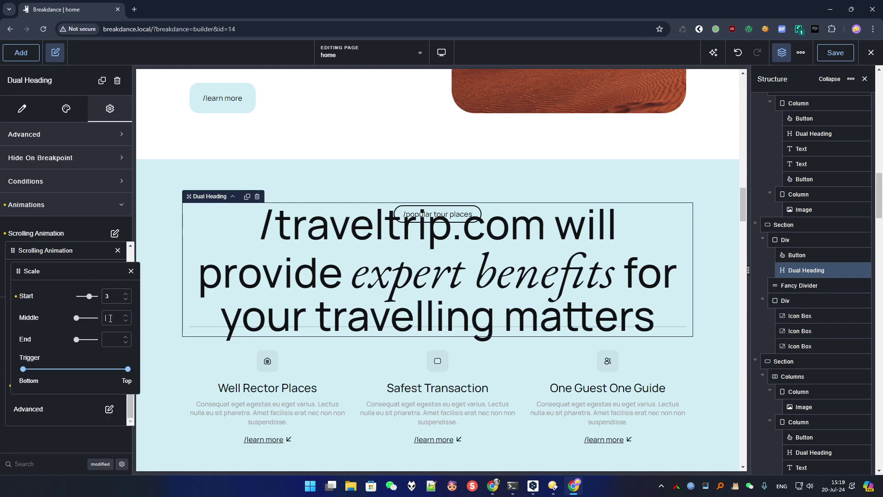
click(112, 336)
text(1)
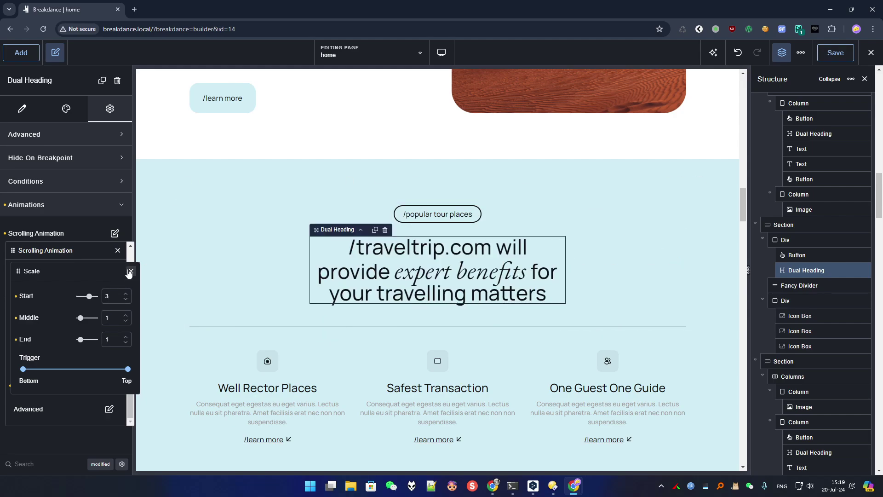
key(BackSpace)
text(0)
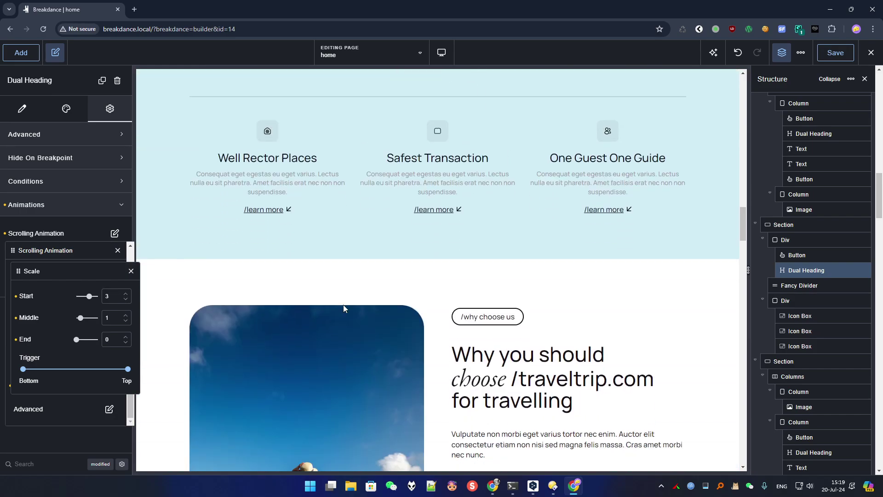
text(1)
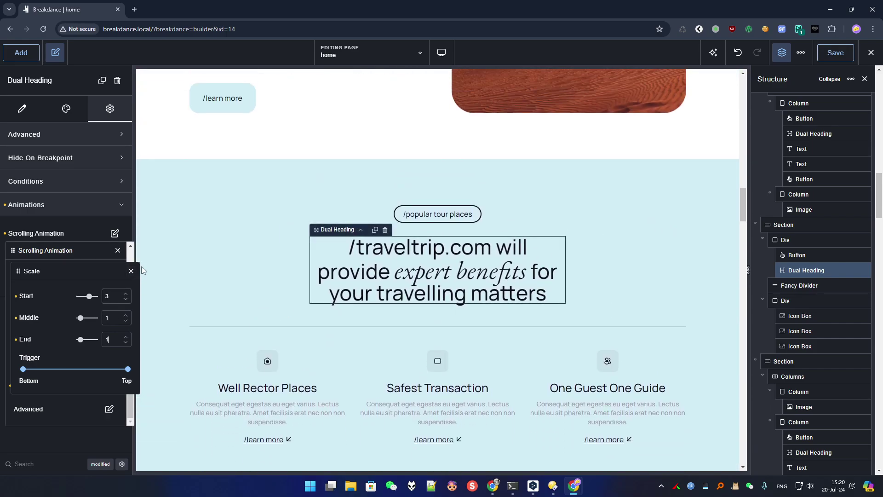
click(131, 271)
Set the ease of the heading's scrolling animation to Bounce Out in the advanced options
click(110, 408)
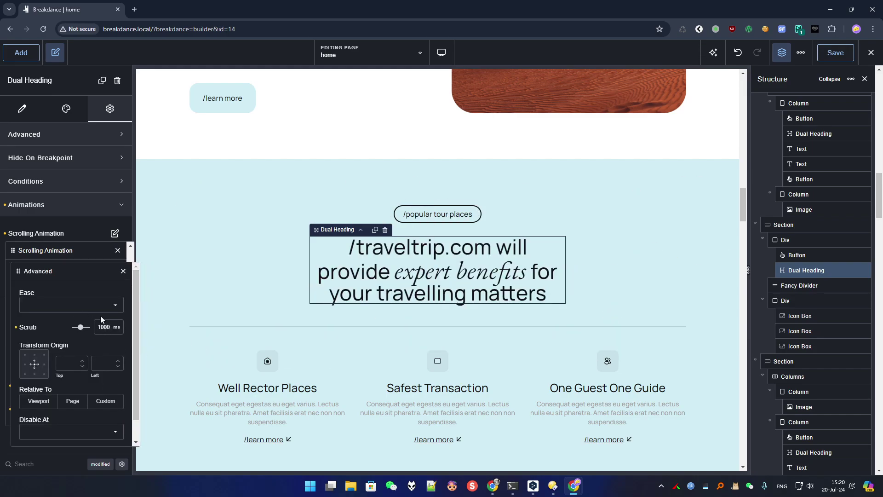
click(116, 308)
scroll(90, 342, down, 7)
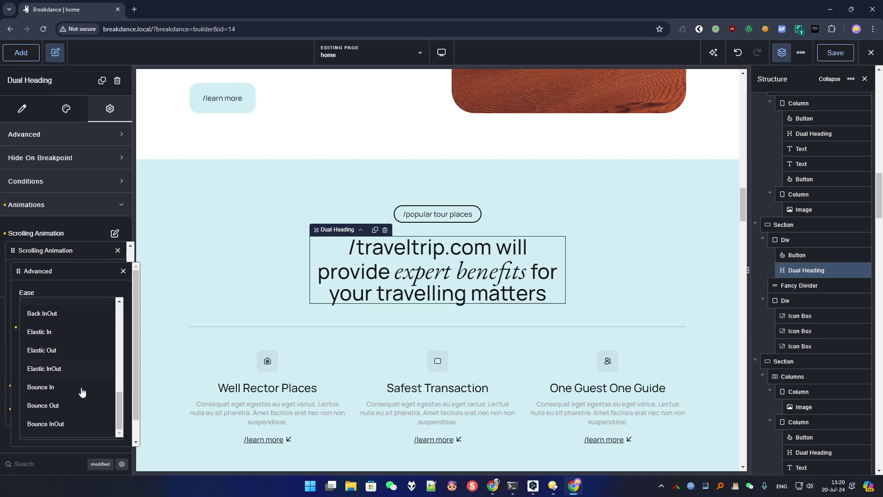
click(75, 410)
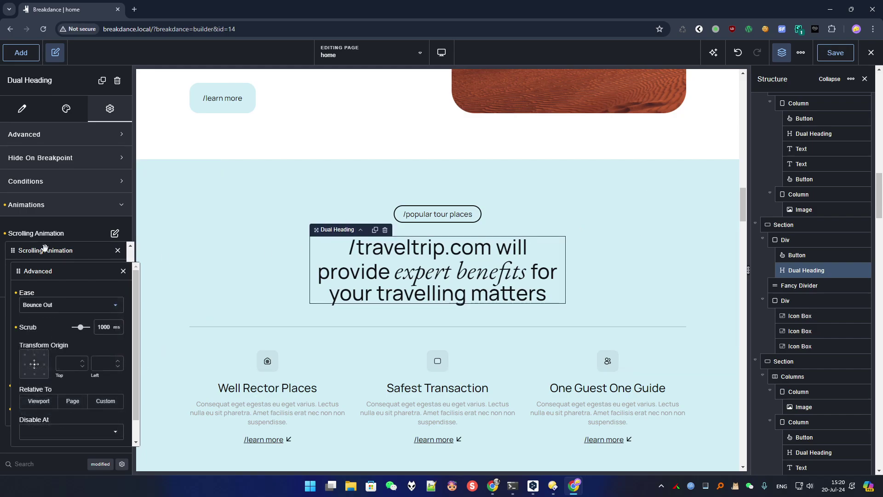
click(123, 271)
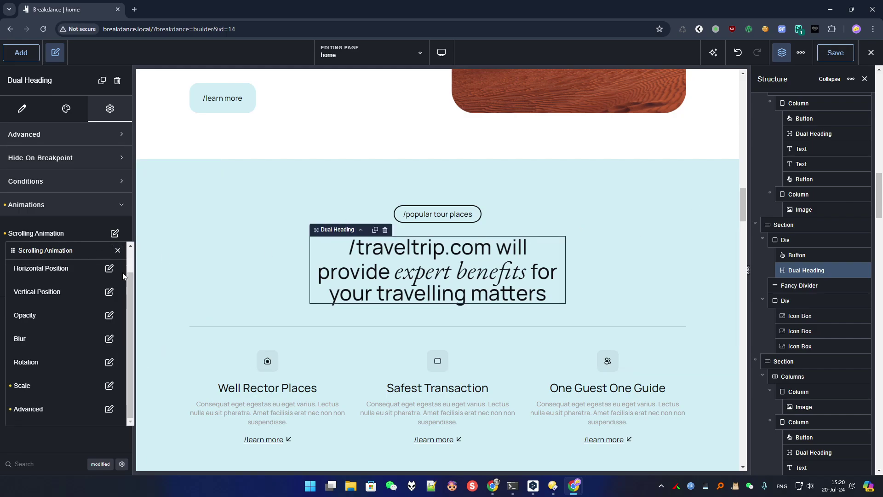
Set the heading's scroll opacity to 0 at the start, 1 in the middle and 1 at the end
click(110, 316)
click(116, 317)
text(1)
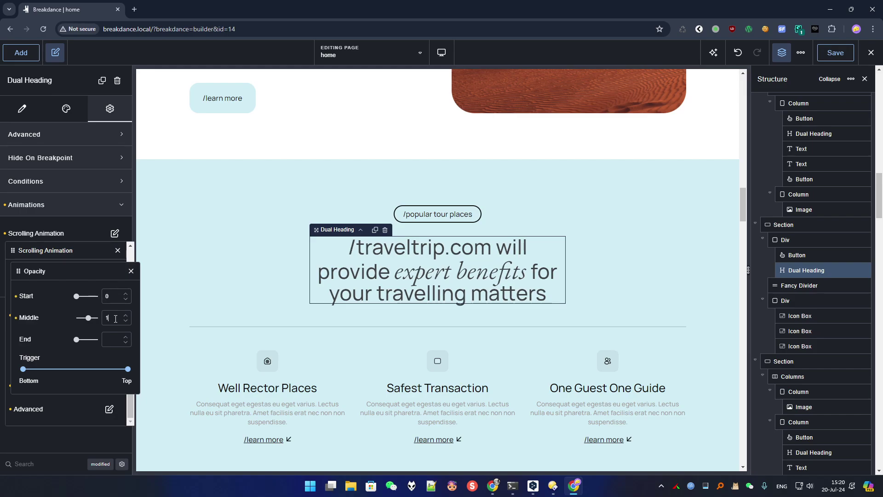
click(116, 343)
text(1)
Preview the heading's combined scale and opacity animation while passing the section in both directions
drag(741, 189, 744, 169)
scroll(490, 402, down, 5)
scroll(487, 400, down, 3)
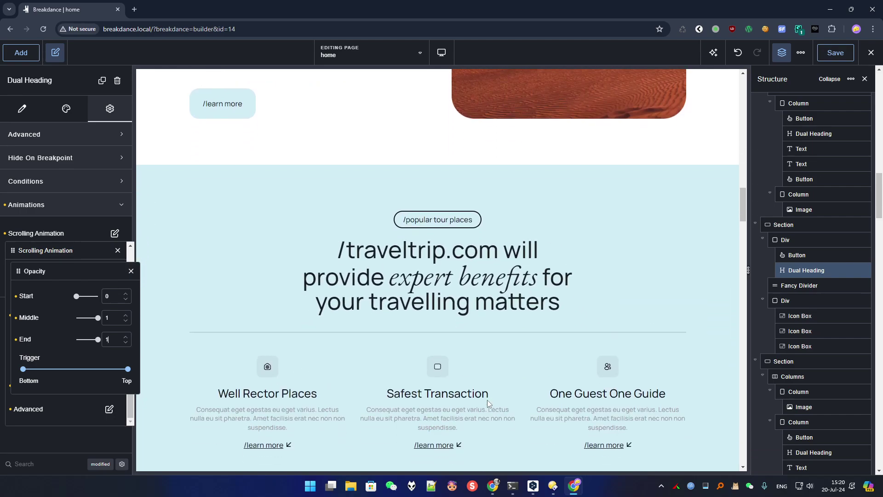
scroll(485, 397, up, 4)
scroll(481, 394, down, 4)
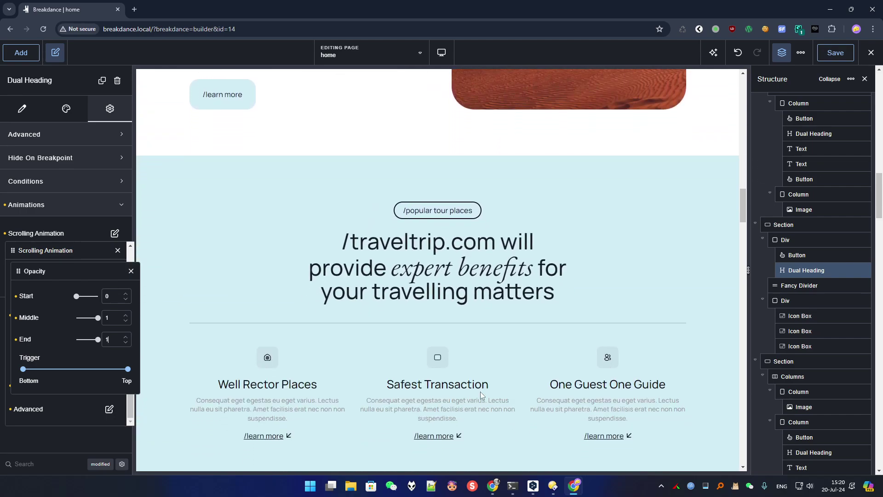
Move the animation settings windows aside, recheck the heading's scroll effect, and close the scrolling animation settings
drag(38, 268, 216, 182)
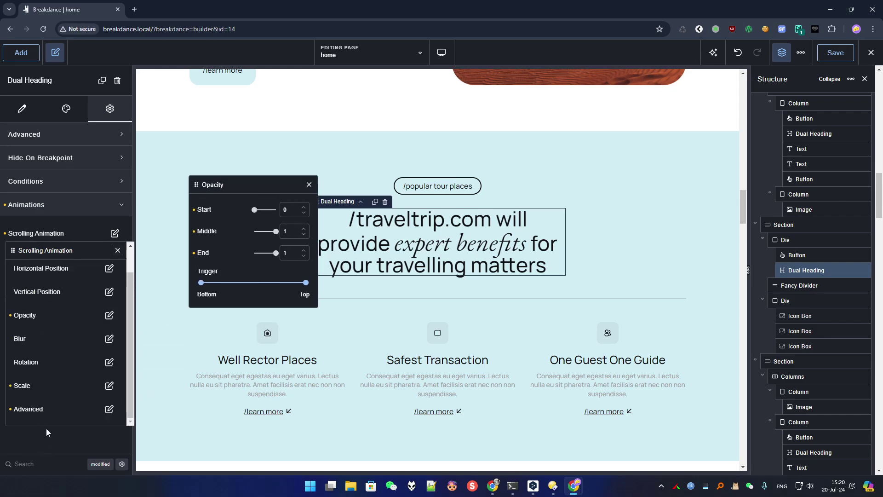
drag(73, 246, 68, 238)
click(75, 216)
scroll(56, 368, up, 1)
scroll(57, 338, down, 1)
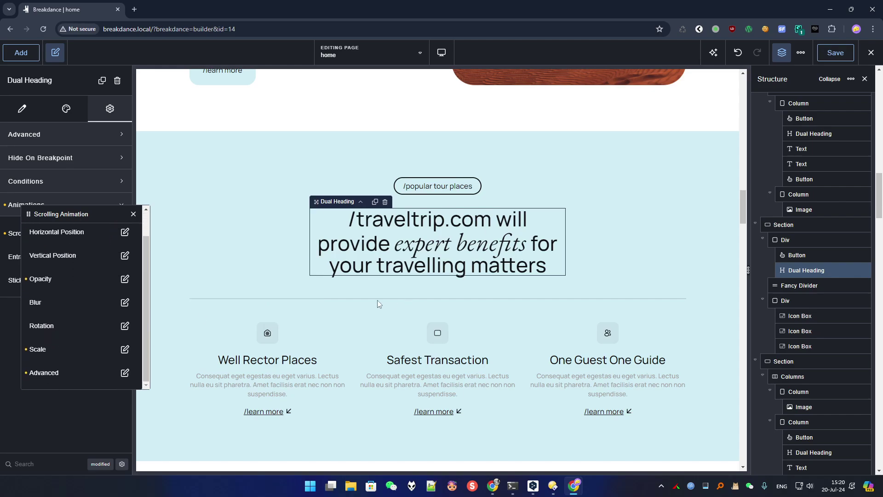
scroll(381, 303, up, 4)
scroll(253, 337, down, 5)
scroll(104, 289, up, 1)
scroll(103, 288, down, 1)
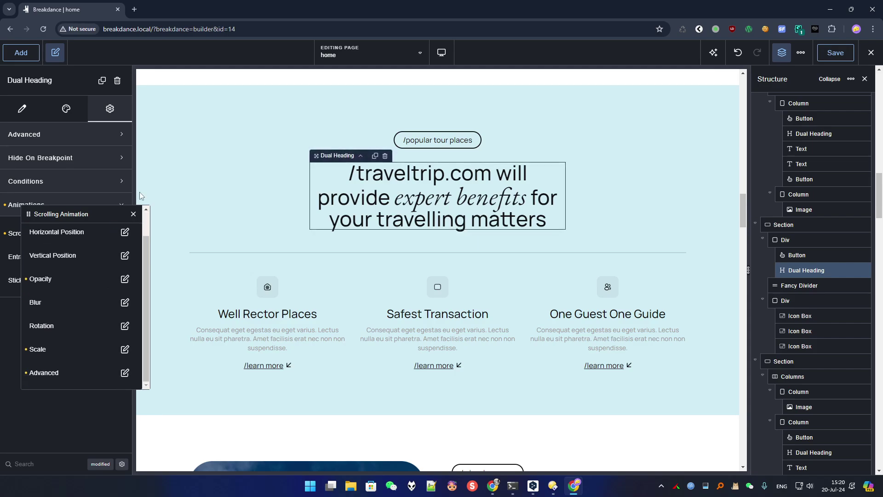
click(133, 214)
Select the discover section with the coastal photo and check its background settings
scroll(328, 299, down, 12)
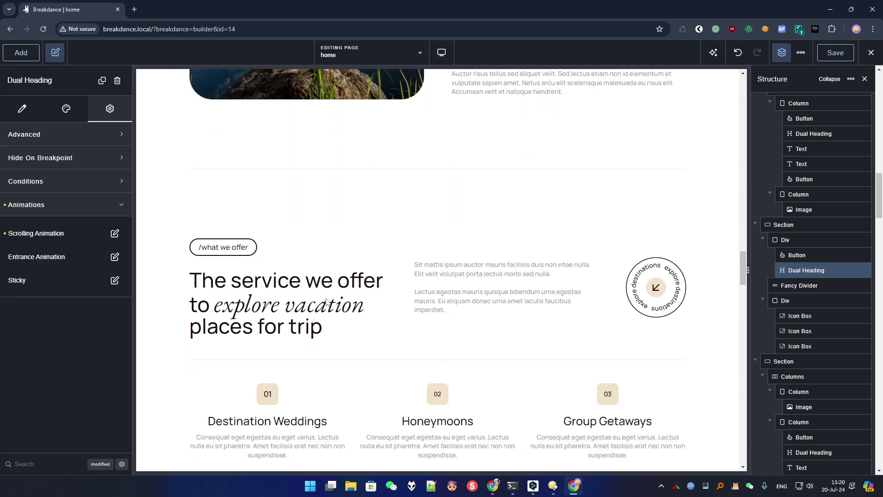
scroll(327, 300, down, 8)
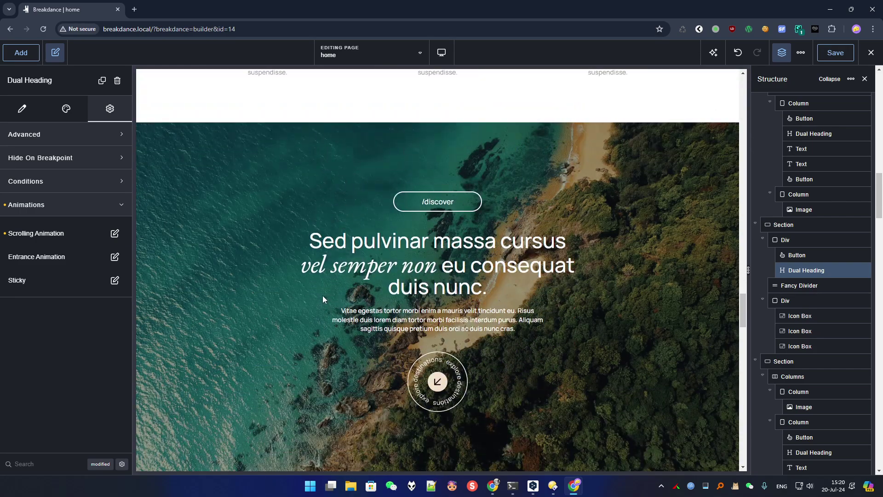
click(225, 209)
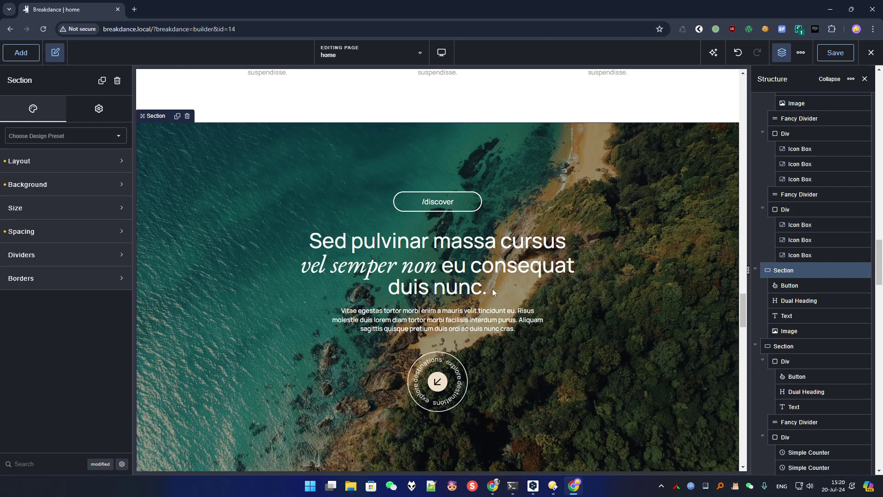
click(72, 185)
click(72, 185)
click(71, 184)
click(72, 184)
Add a Div directly after the /discover button in the coastal photo section
click(787, 279)
text(a)
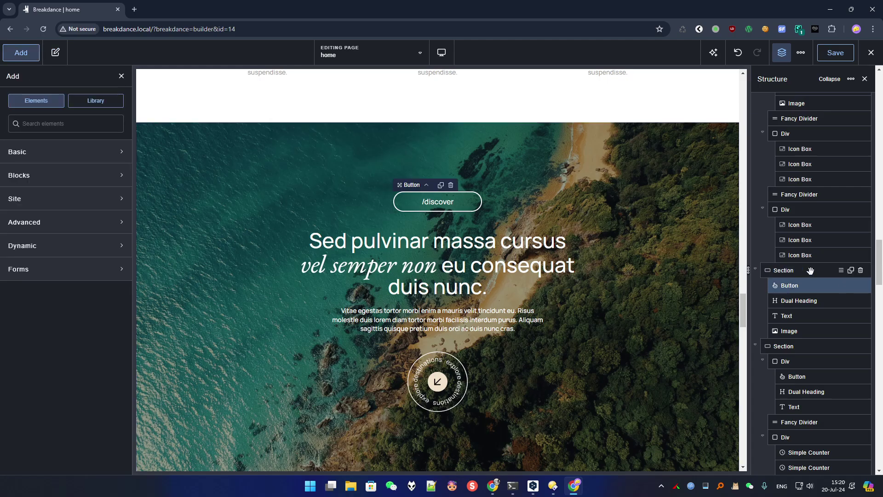
text(di)
key(Return)
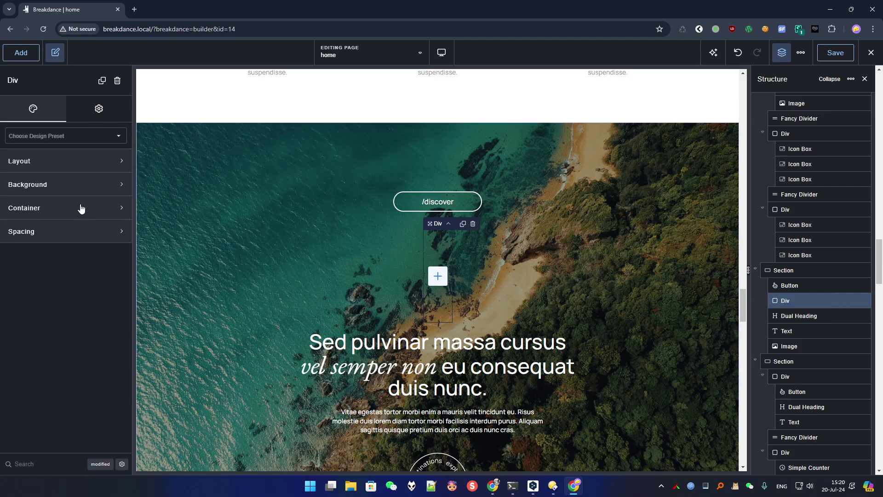
Give the new Div in the discover section a black background color, #000000
click(90, 185)
click(116, 214)
click(67, 276)
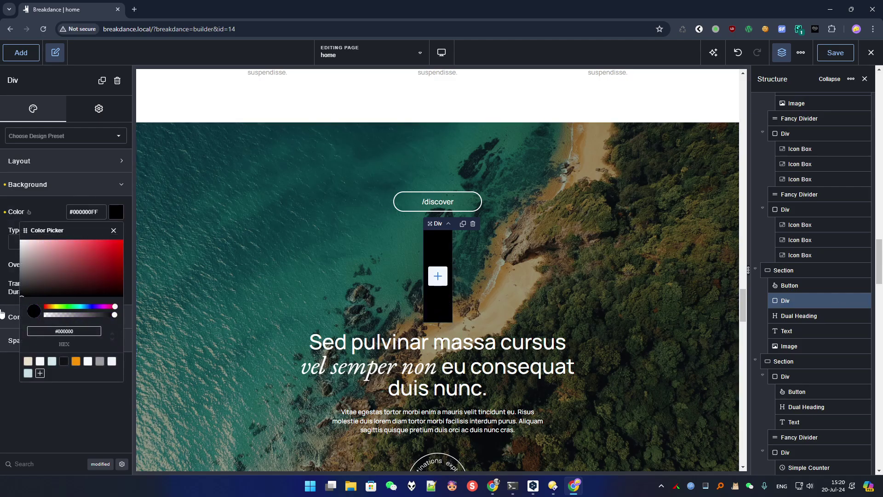
click(113, 230)
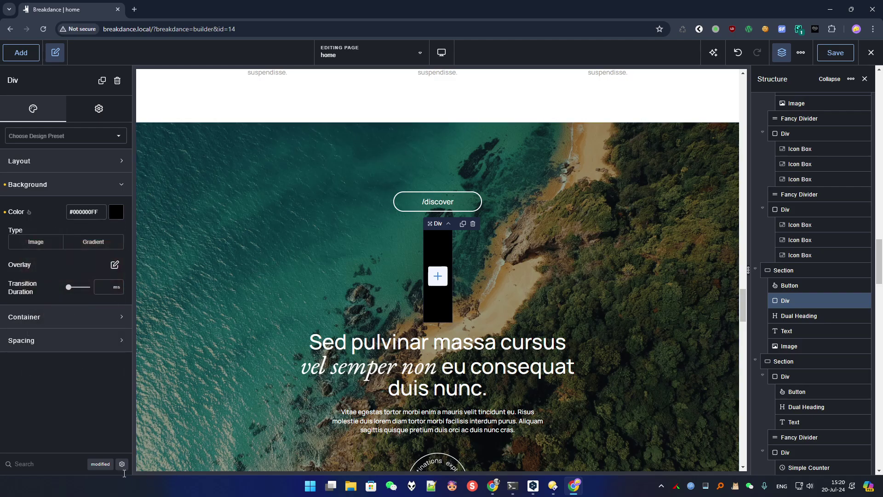
Set the black Div's position to absolute with top, left, right and bottom offsets of 0 px
click(65, 466)
text(pos)
click(83, 203)
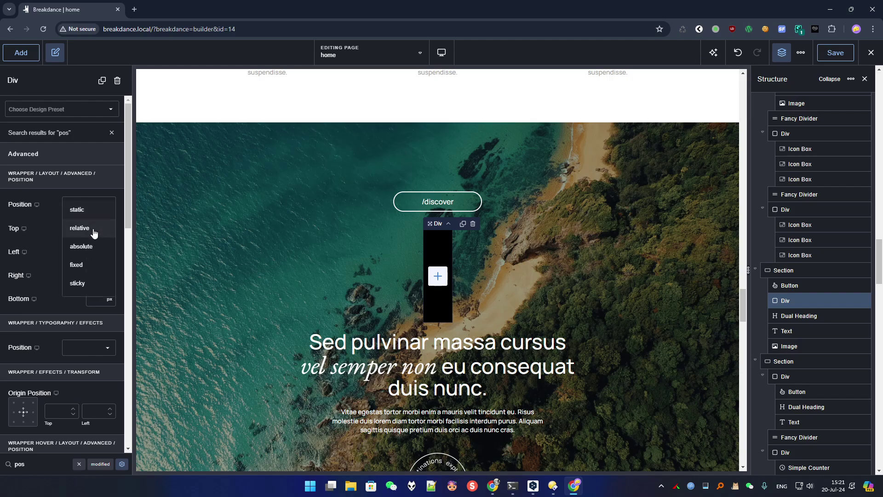
click(92, 247)
click(94, 228)
text(0)
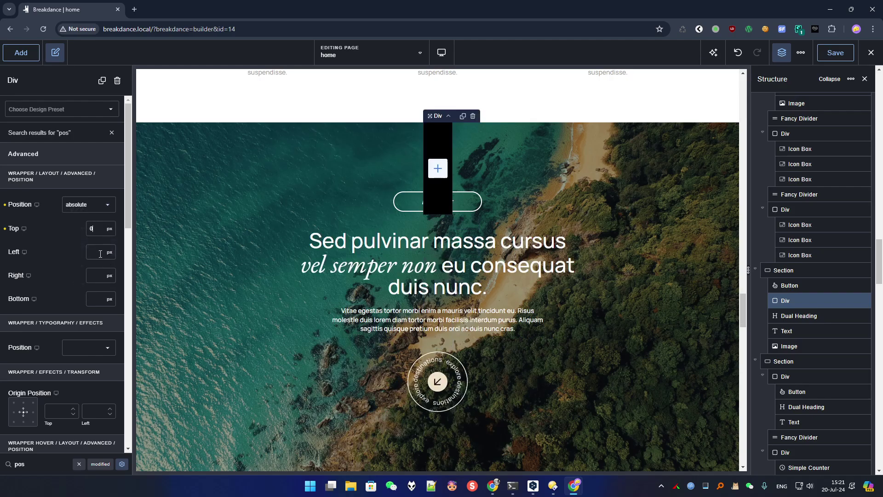
click(97, 251)
text(0)
click(96, 275)
text(0)
click(96, 298)
text(0)
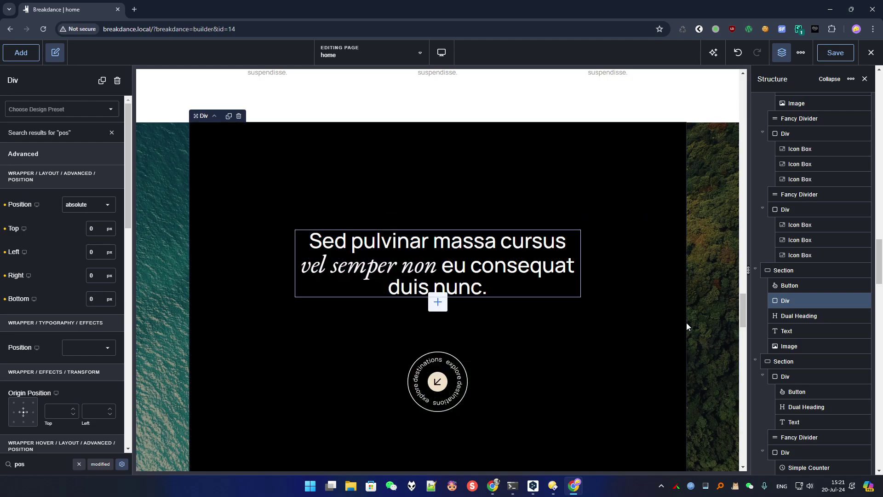
Set the width of the discover section to Full
click(781, 270)
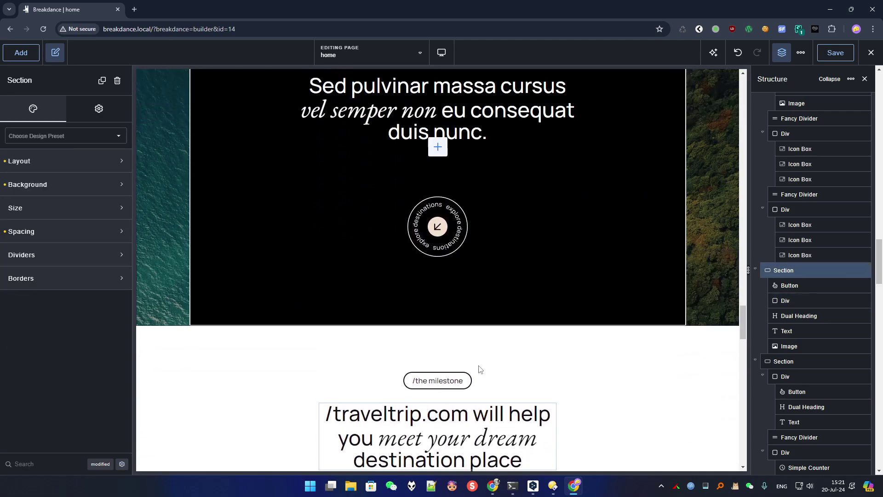
click(56, 209)
click(92, 259)
click(103, 282)
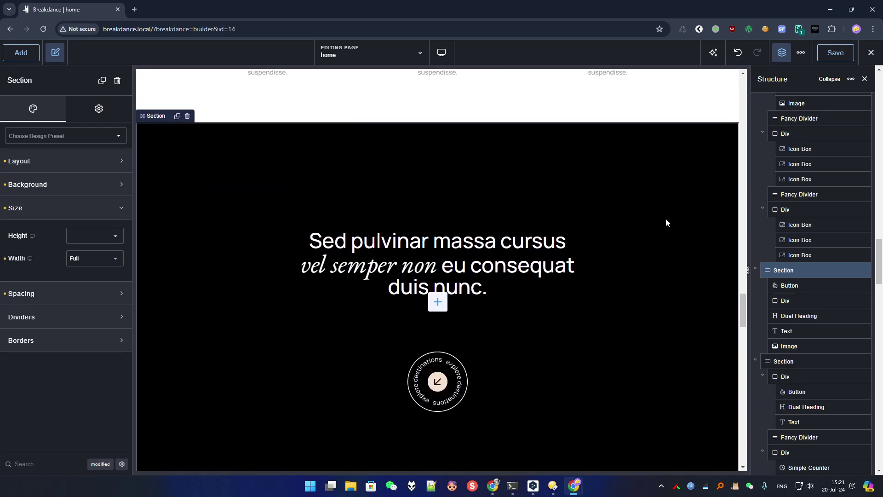
Move the black Div above the /discover button as the first element of the section
click(809, 286)
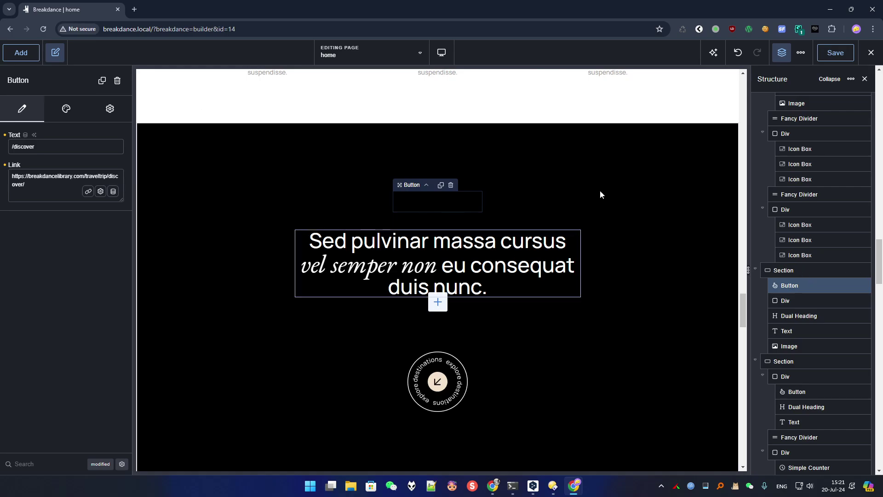
click(801, 300)
drag(800, 301, 797, 279)
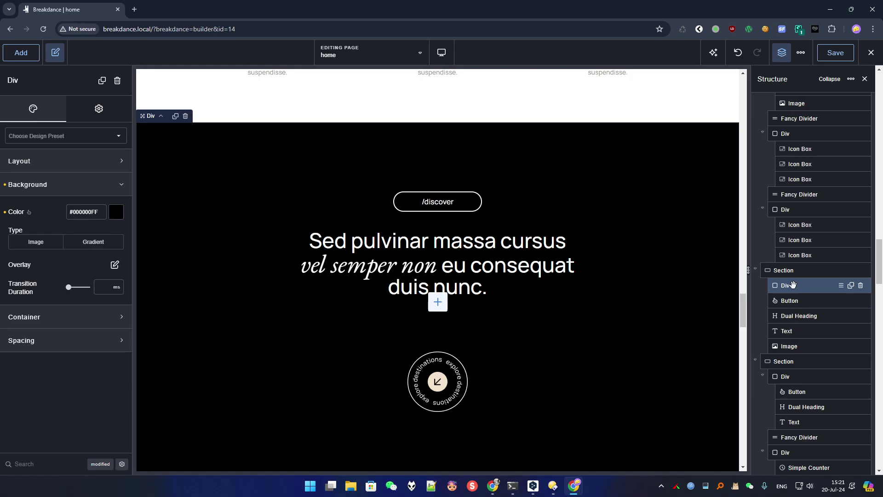
Enable a scrolling animation on the black Div with opacity going from 1 at start to 0 in the middle and 1 at end
click(99, 109)
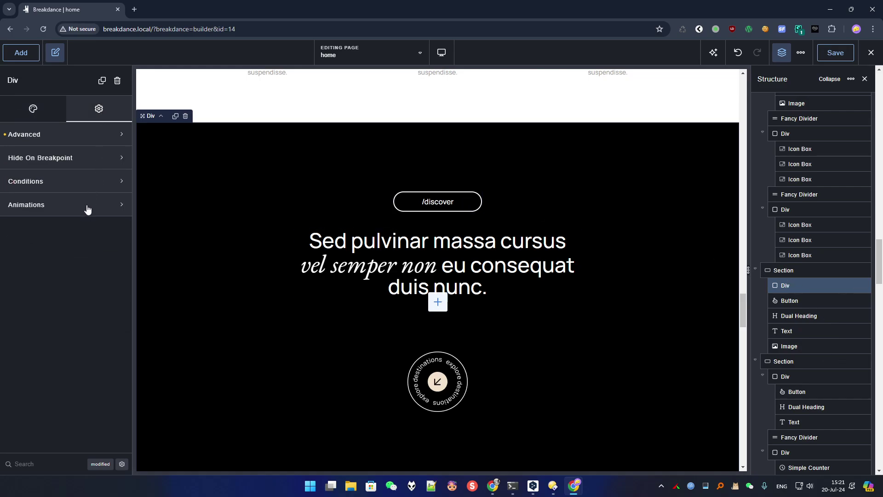
click(67, 214)
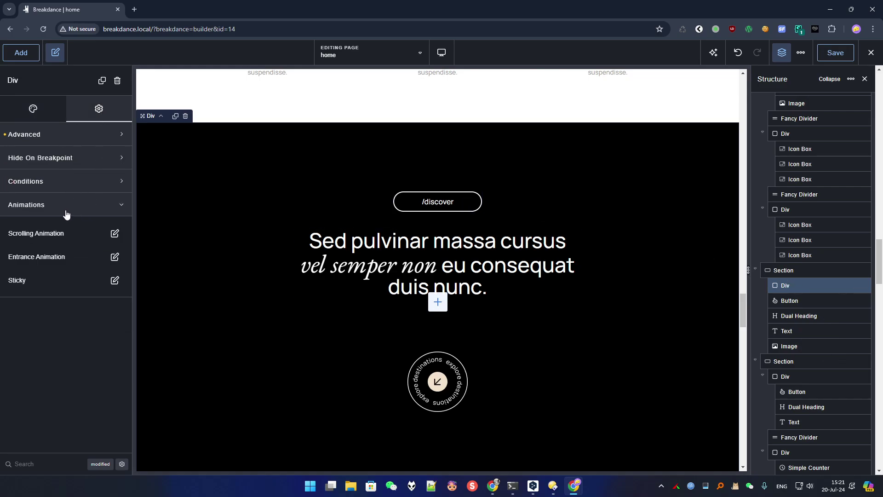
click(114, 235)
click(113, 276)
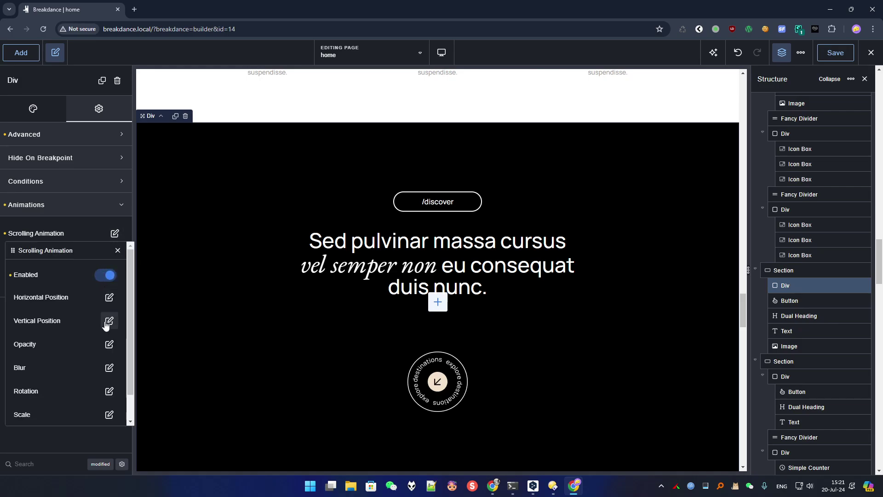
click(109, 345)
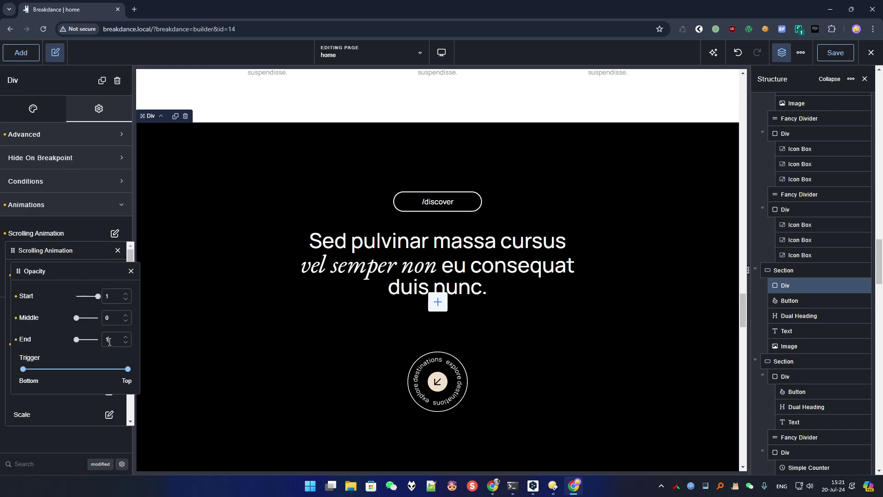
text(1)
mouse_move(747, 328)
mouse_down()
mouse_move(743, 295)
mouse_move(745, 358)
mouse_move(747, 299)
mouse_move(753, 351)
mouse_move(747, 314)
mouse_move(748, 324)
mouse_up()
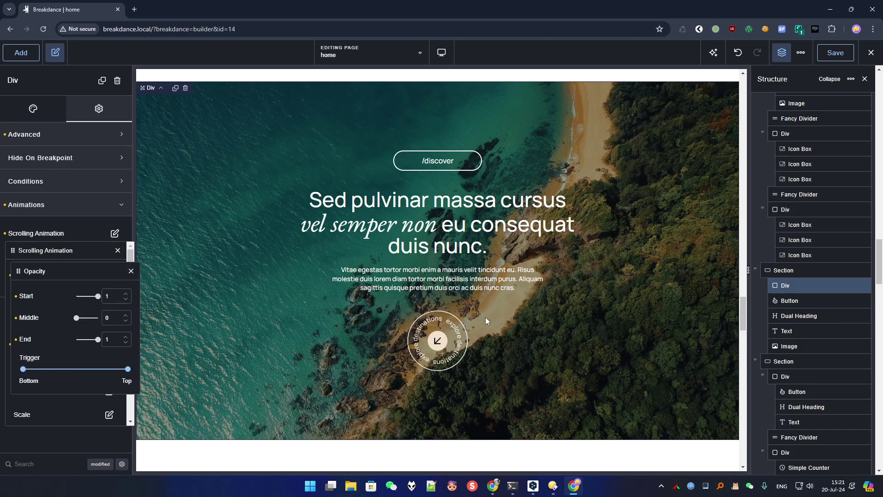
Turn on Debug in the advanced options of the Div's scrolling animation and check the trigger markers around the discover section
drag(99, 272, 166, 195)
scroll(109, 405, down, 1)
click(109, 411)
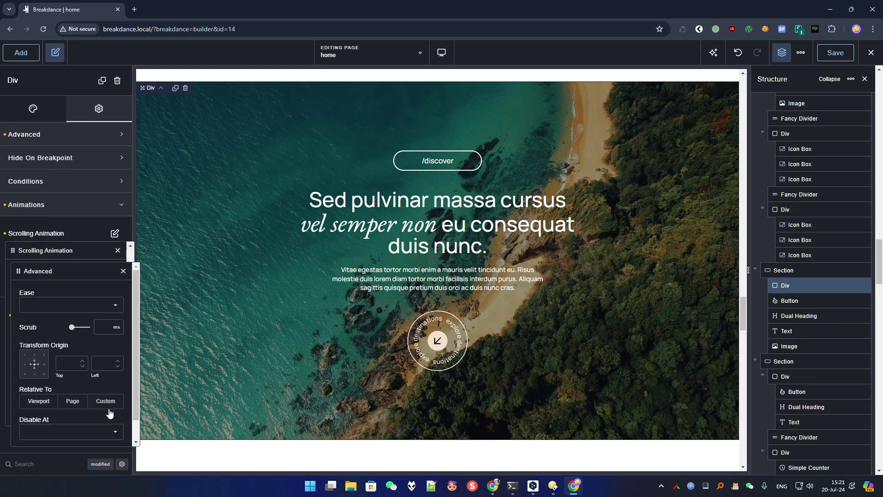
scroll(68, 410, down, 1)
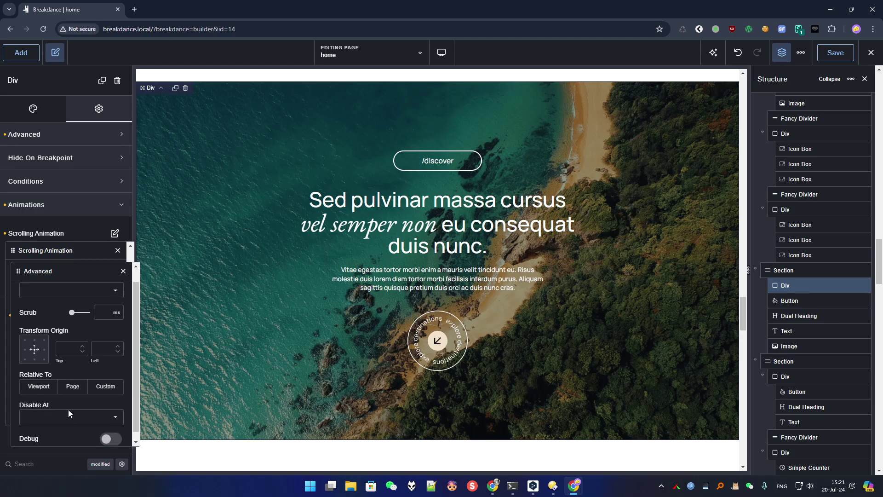
click(115, 434)
scroll(575, 257, up, 2)
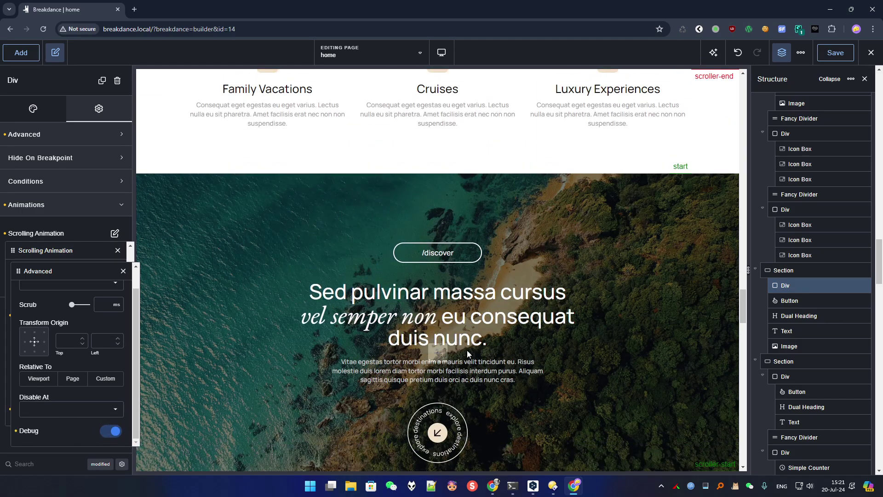
scroll(644, 361, down, 3)
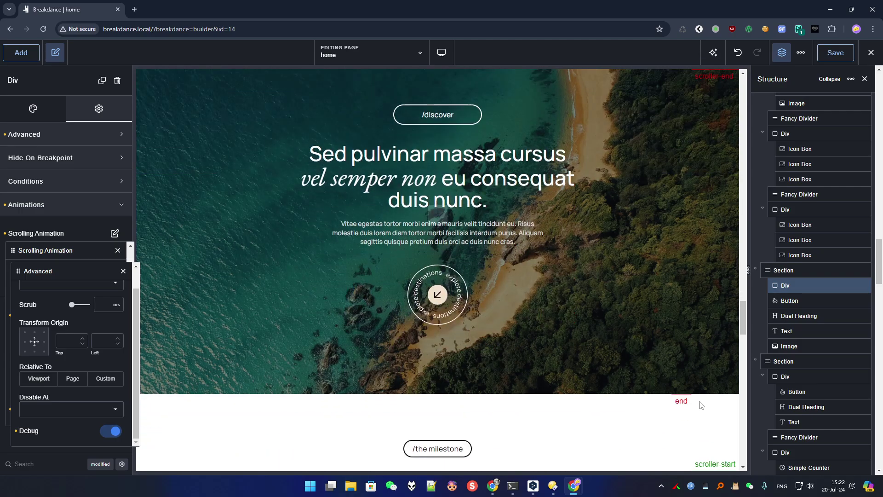
scroll(708, 446, up, 2)
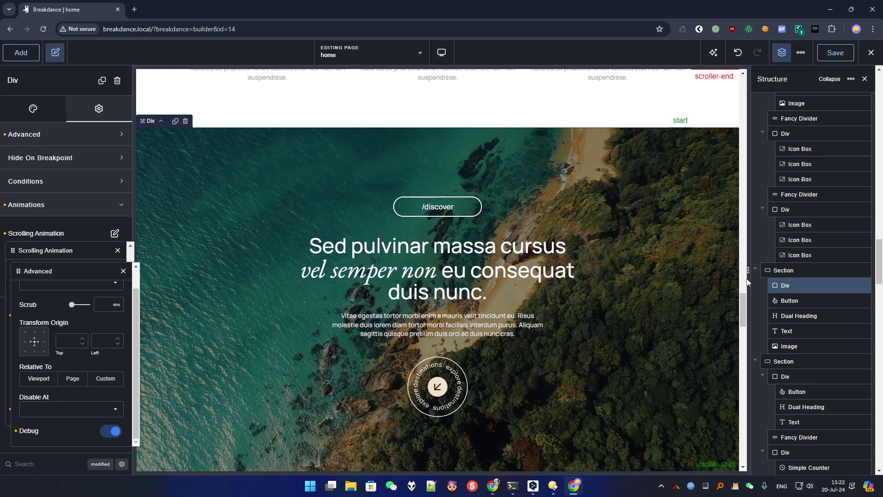
click(123, 272)
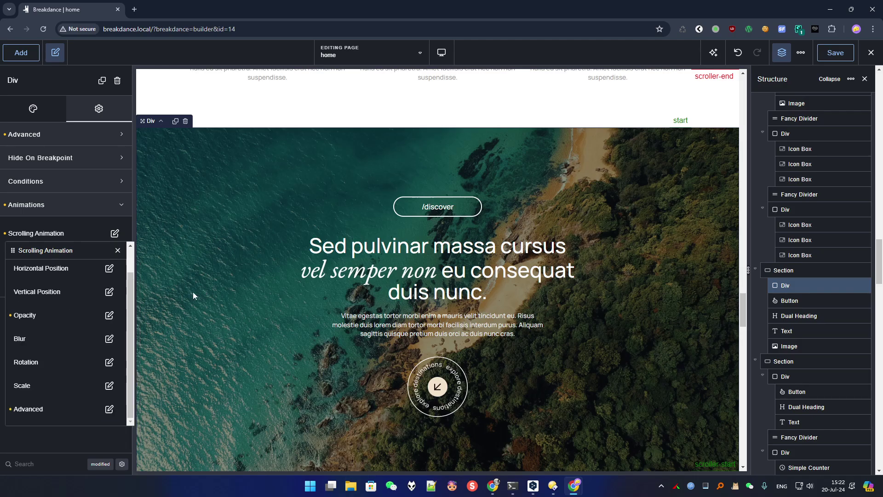
Set the trigger range of the Div's opacity scrolling animation to 30 through 70
click(109, 315)
scroll(429, 325, up, 5)
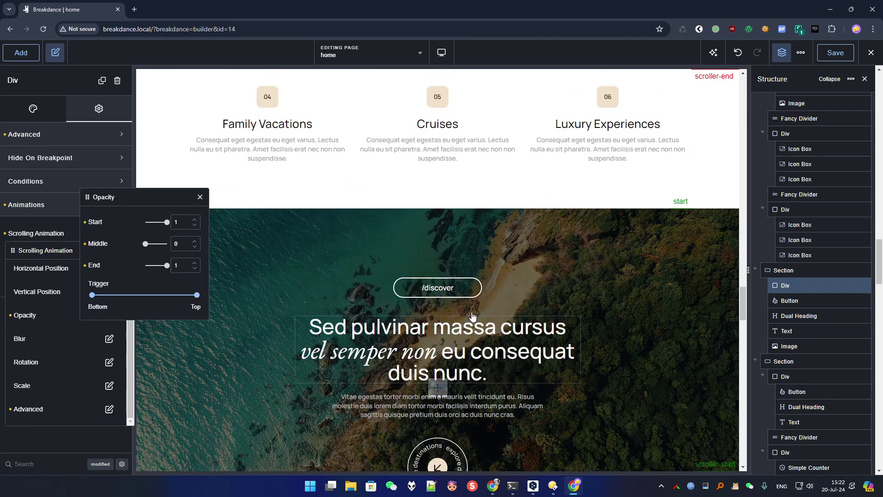
scroll(429, 325, up, 3)
scroll(669, 447, down, 2)
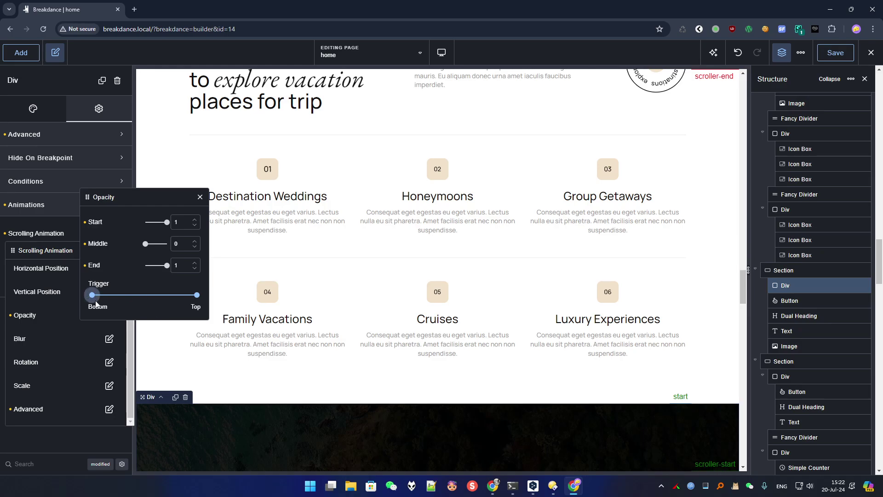
drag(93, 299, 125, 295)
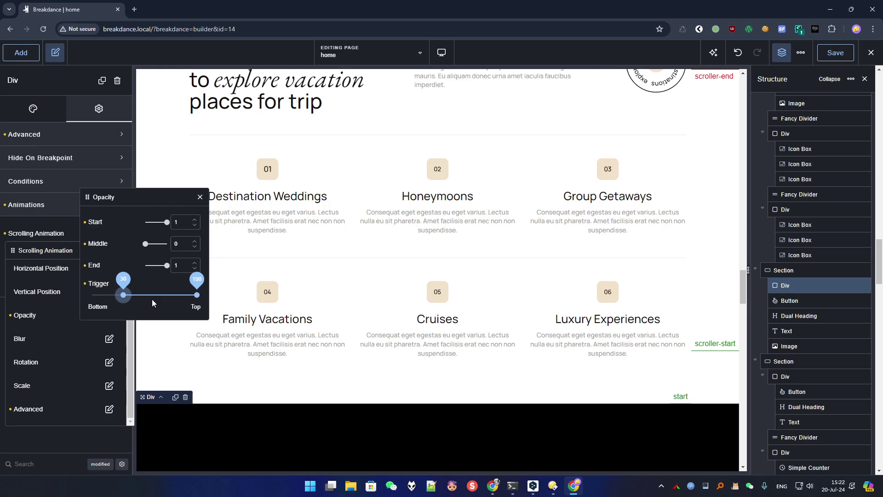
drag(197, 294, 183, 295)
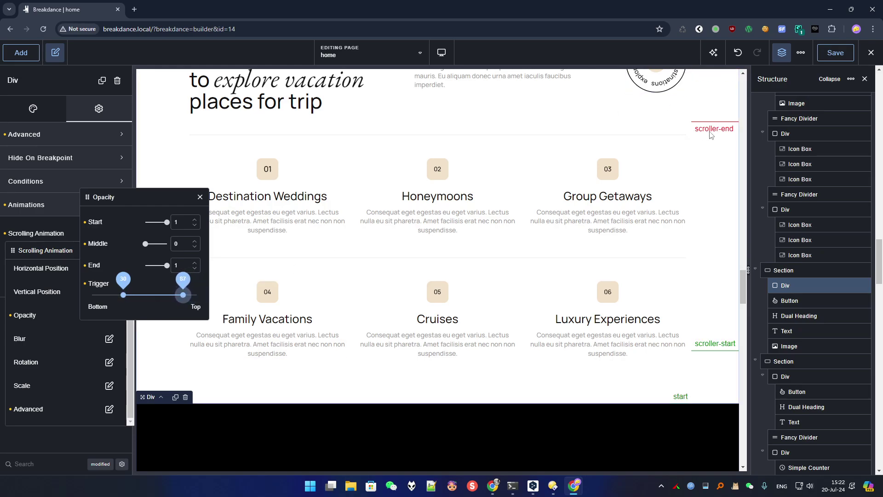
drag(178, 296, 166, 298)
Preview how the black overlay fades as the discover section passes the scroller start and end markers
drag(745, 293, 743, 289)
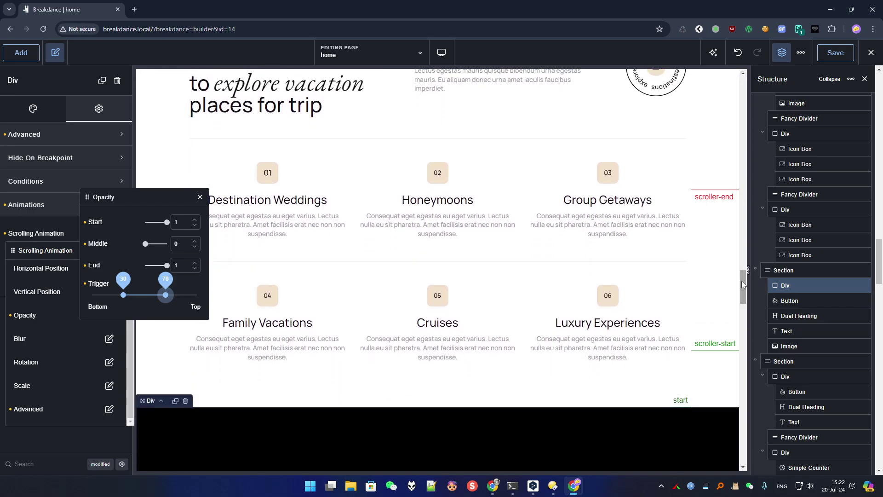
drag(742, 281, 741, 286)
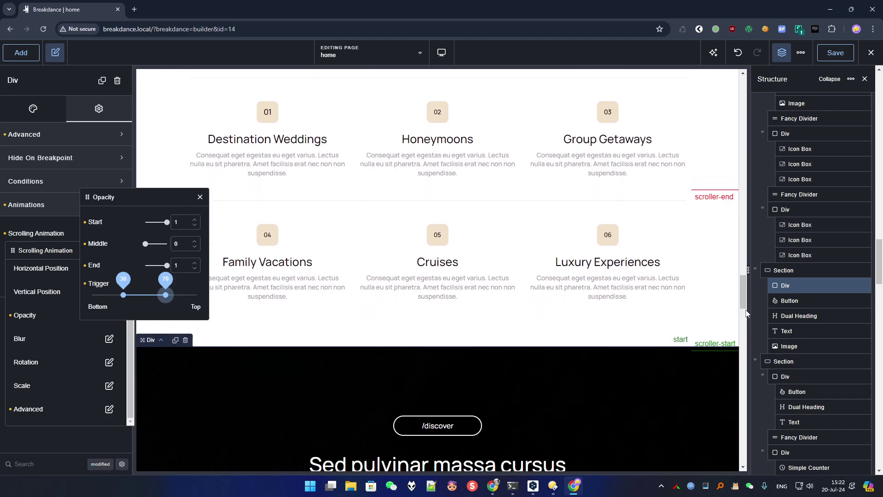
drag(744, 291, 739, 334)
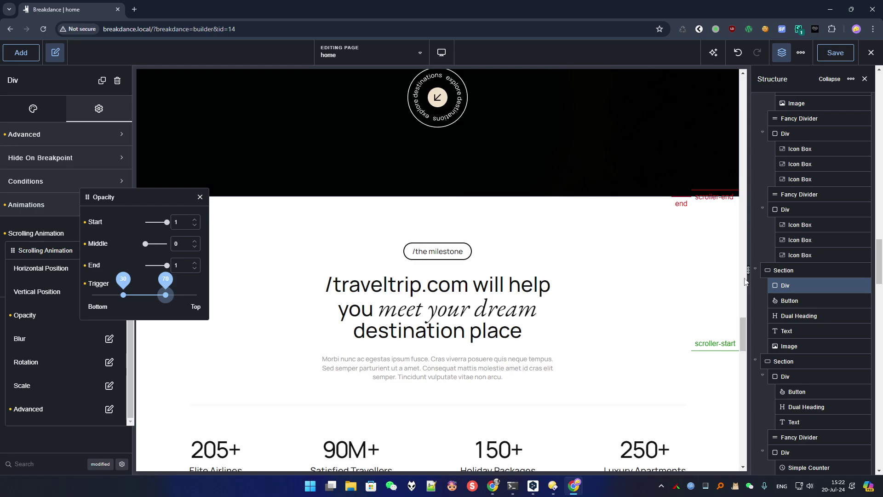
drag(741, 324, 726, 287)
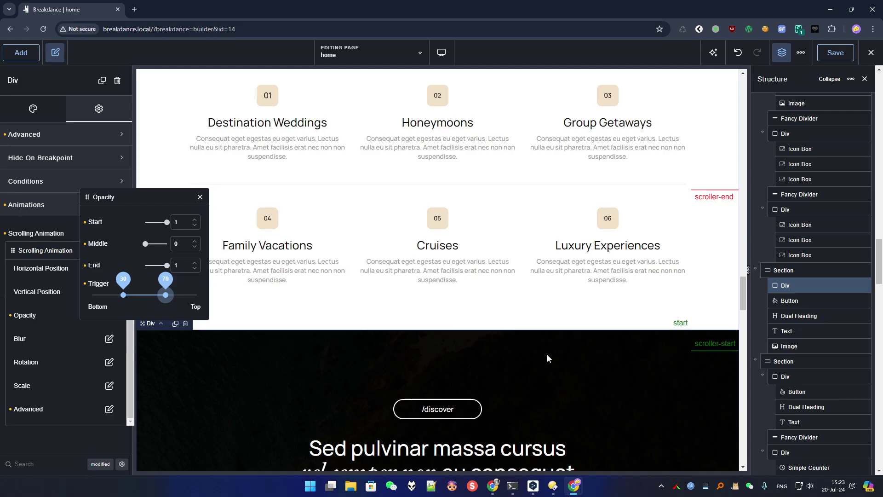
mouse_move(746, 293)
mouse_down()
mouse_move(737, 337)
mouse_move(730, 303)
mouse_move(733, 314)
mouse_up()
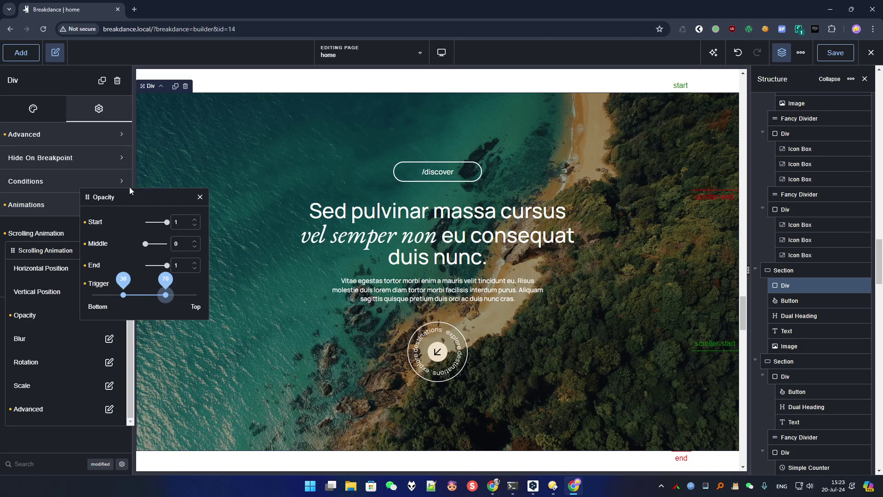
drag(110, 196, 73, 154)
click(163, 153)
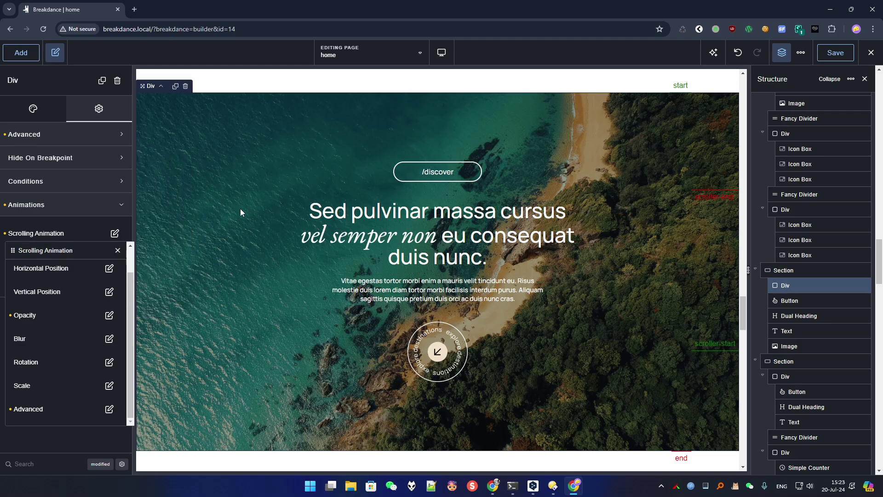
scroll(430, 355, up, 2)
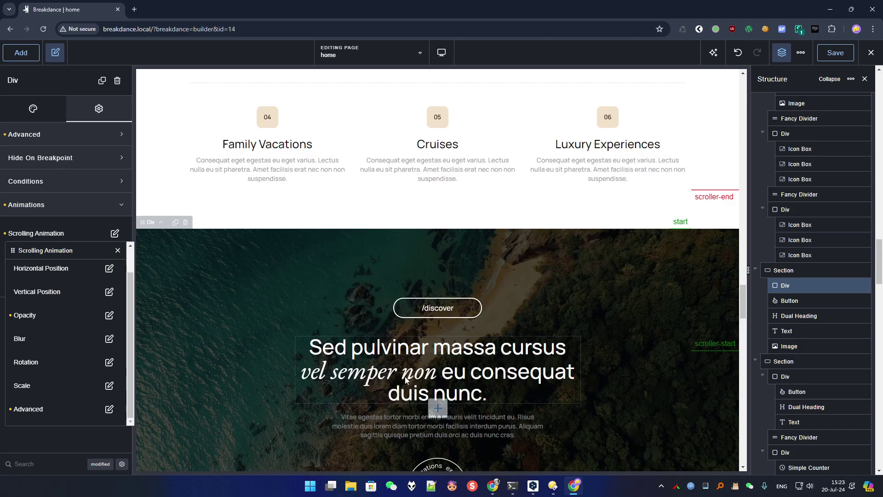
scroll(444, 257, down, 4)
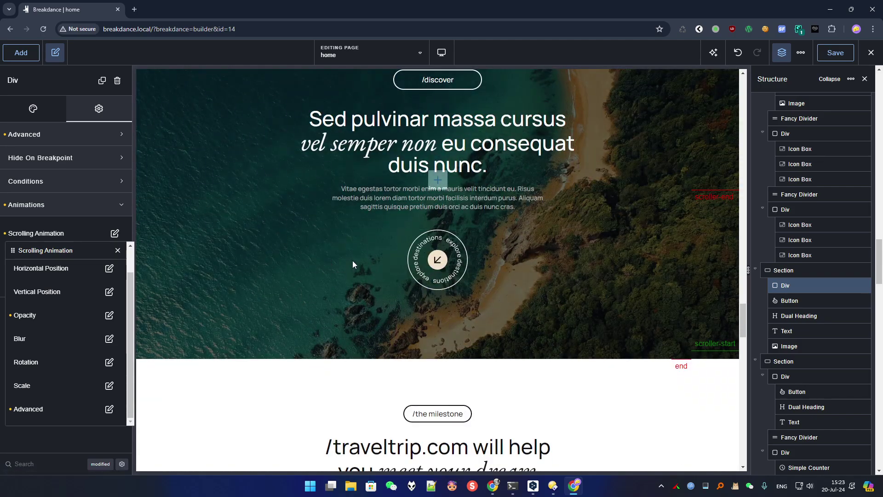
View the Blur options of the Div's scrolling animation, then close the animation settings without changing them
drag(33, 245, 156, 262)
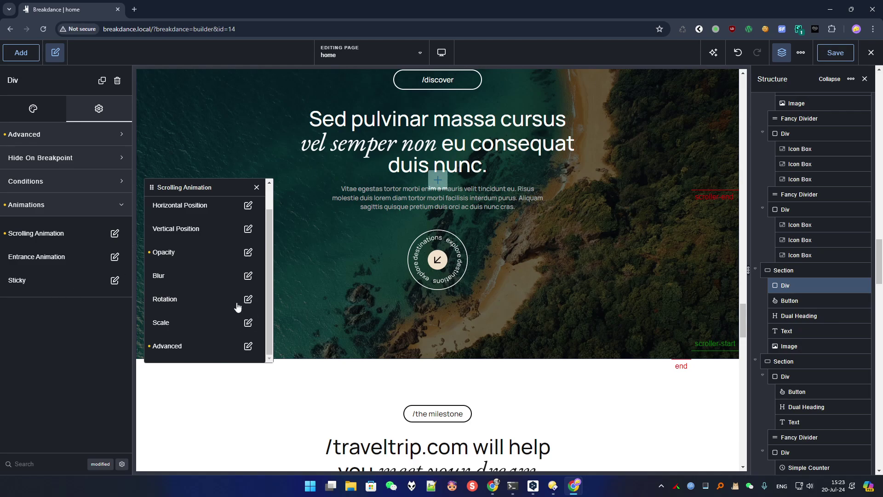
click(248, 276)
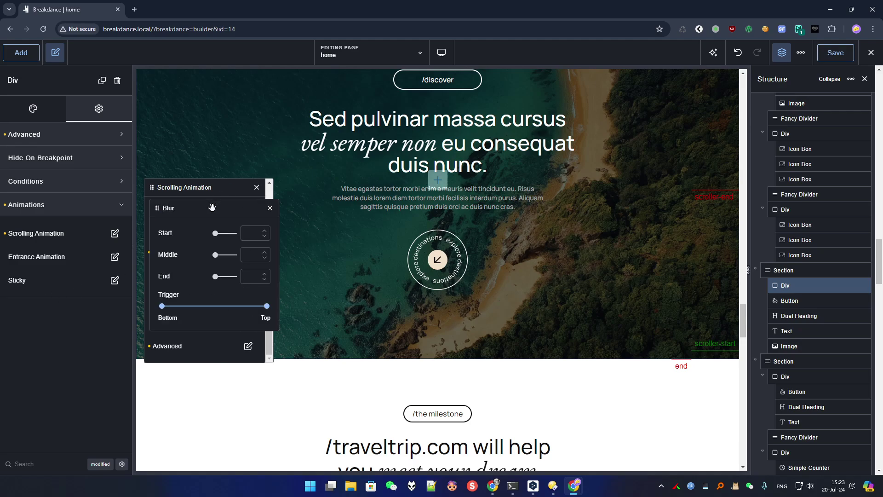
drag(212, 208, 203, 230)
click(261, 230)
drag(191, 190, 100, 263)
click(165, 262)
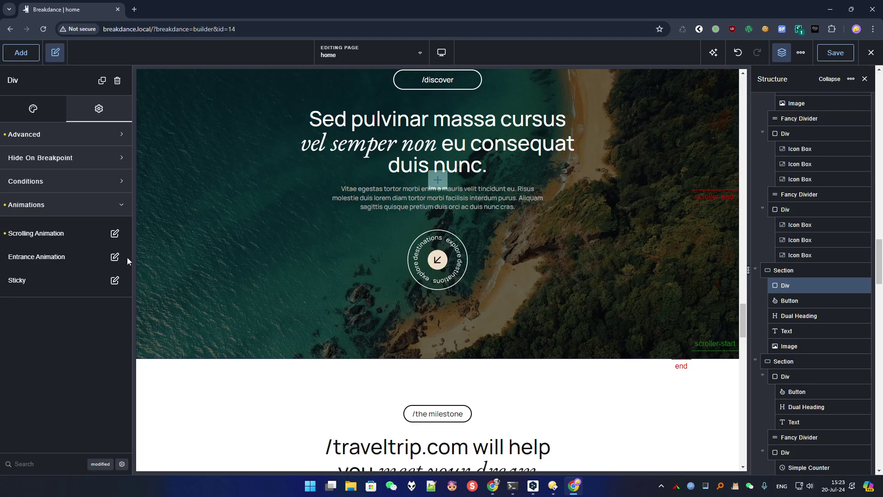
Add an Advanced Slider element below the /see all destinations button
scroll(183, 227, down, 10)
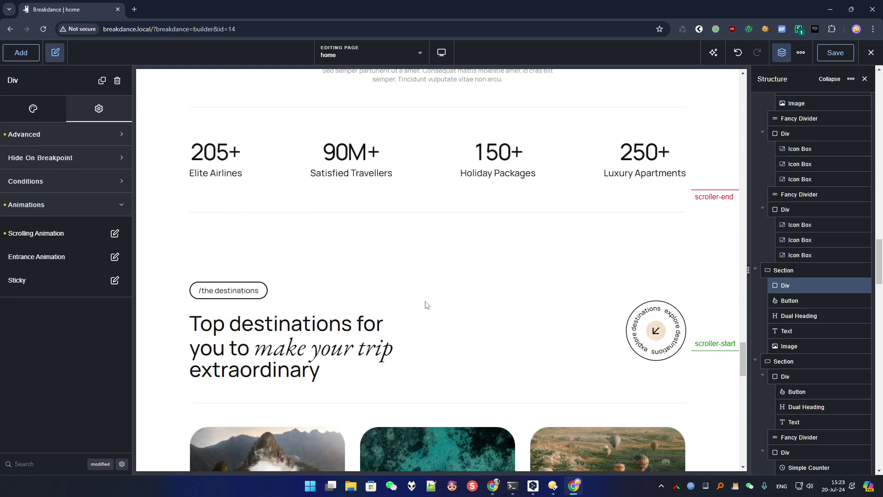
scroll(343, 285, up, 4)
scroll(339, 309, down, 4)
scroll(329, 288, up, 9)
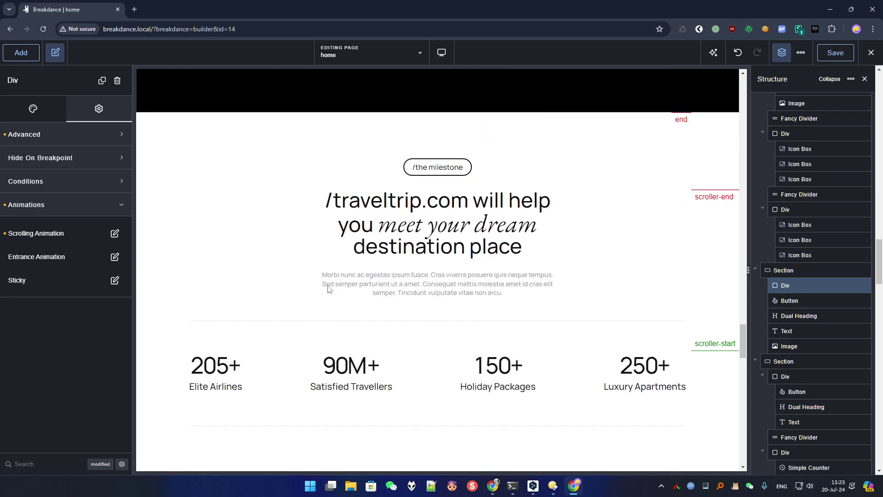
scroll(296, 318, down, 15)
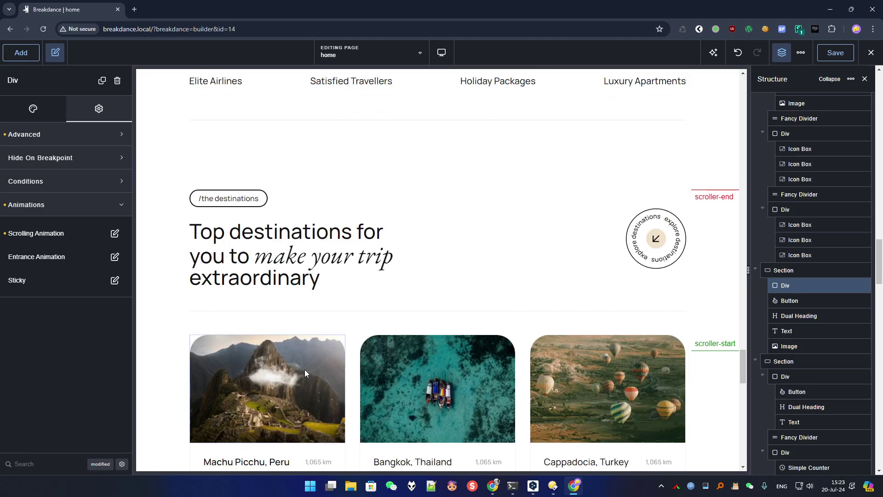
scroll(304, 369, up, 4)
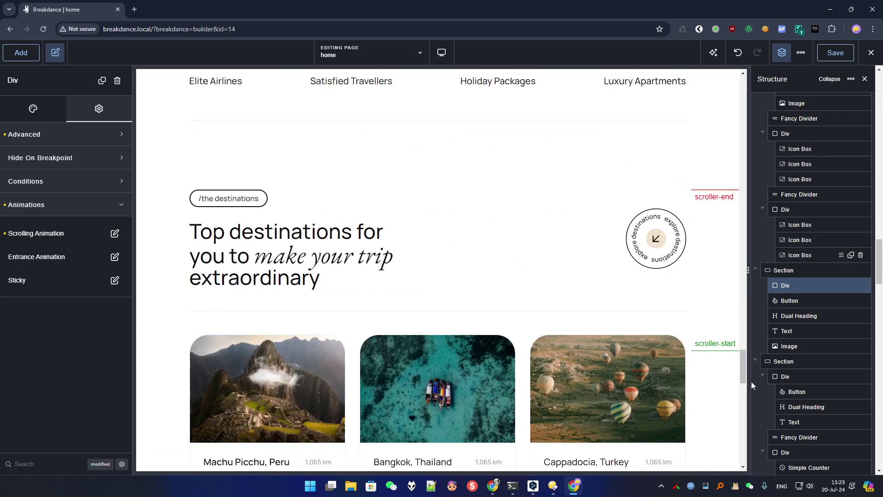
click(336, 184)
scroll(513, 463, down, 5)
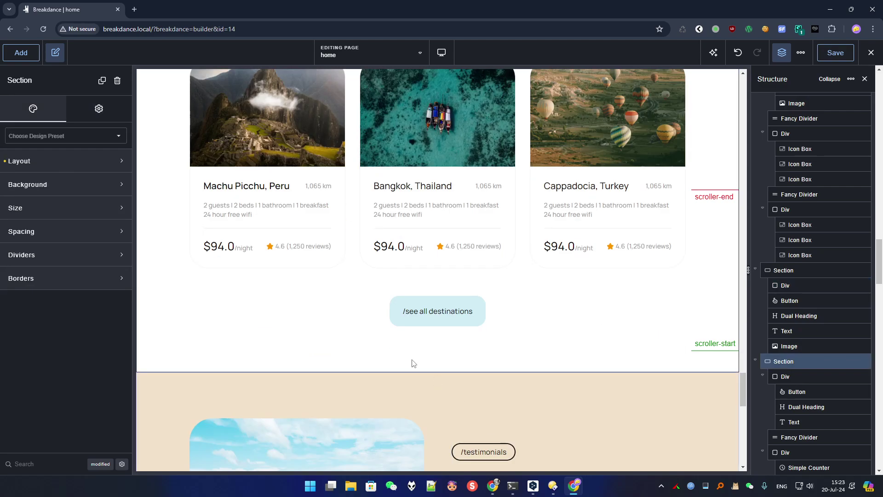
click(473, 320)
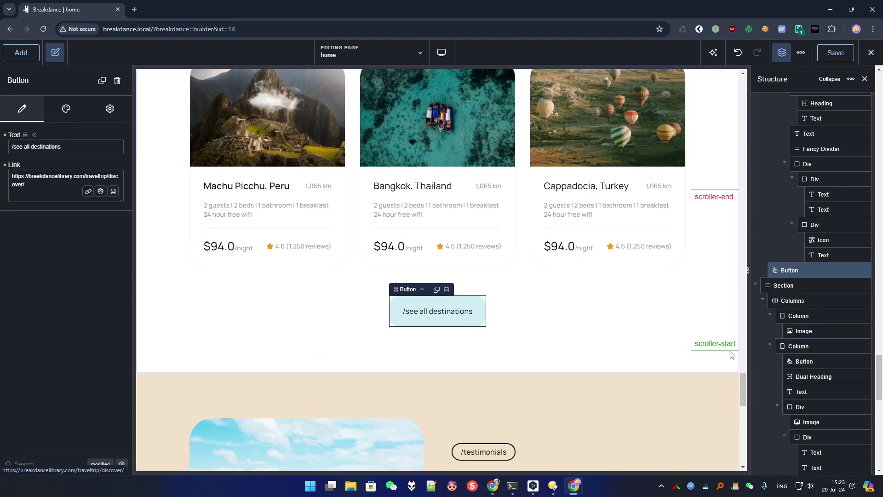
scroll(759, 314, down, 3)
text(a)
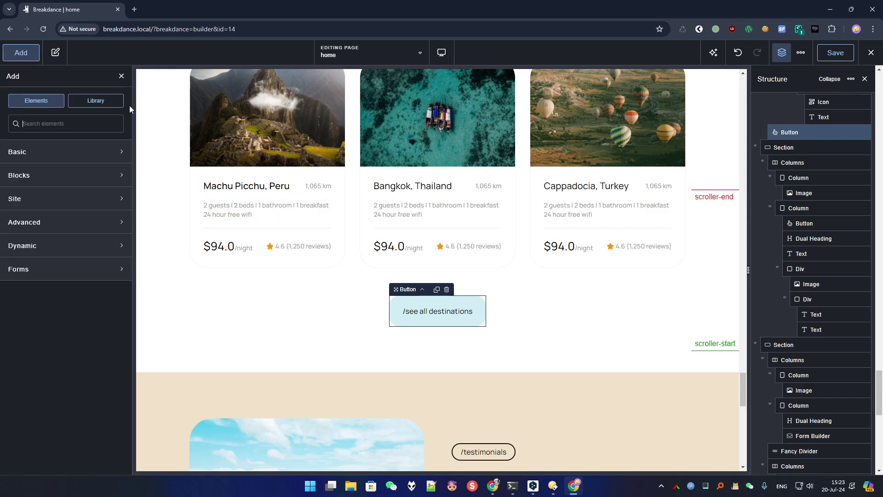
text(adv)
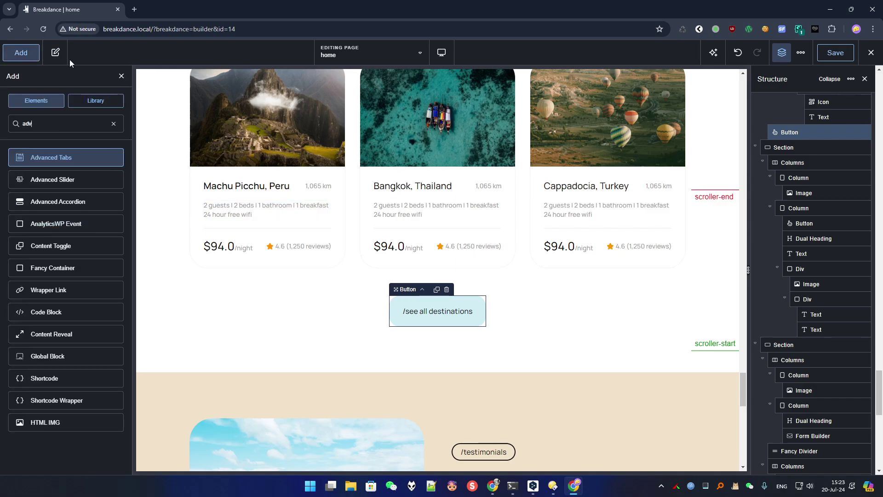
click(81, 184)
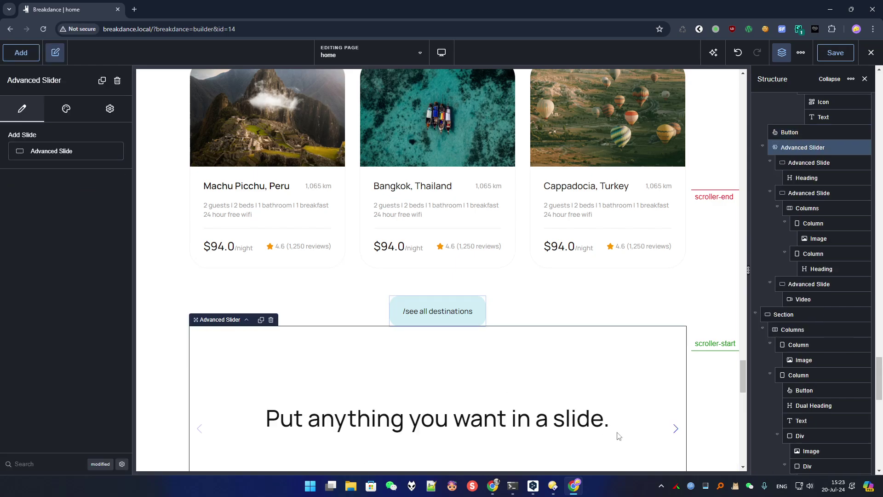
Set the entrance animation type of the "Advanced Slider" heading in the second slide to Slide Down
scroll(605, 441, down, 3)
click(676, 291)
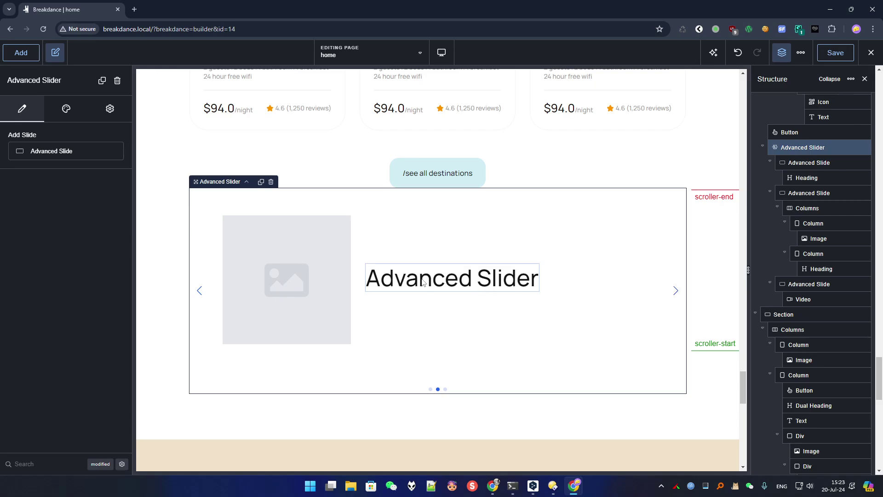
click(418, 285)
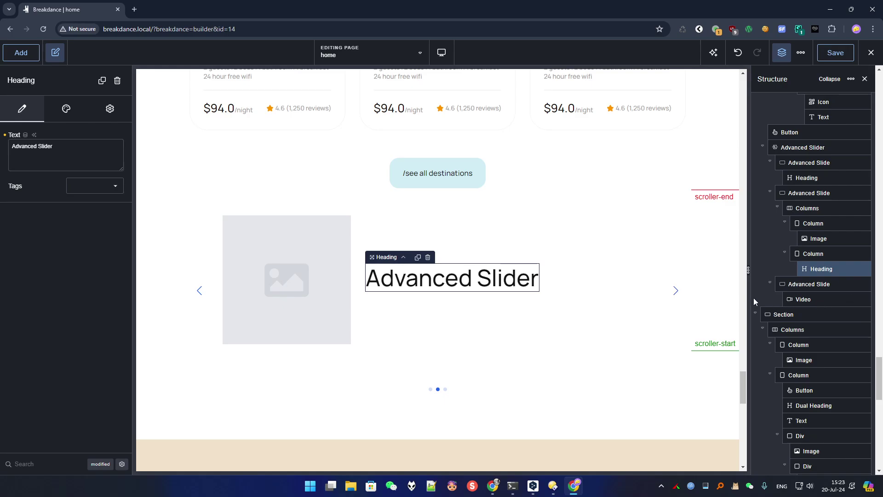
click(109, 110)
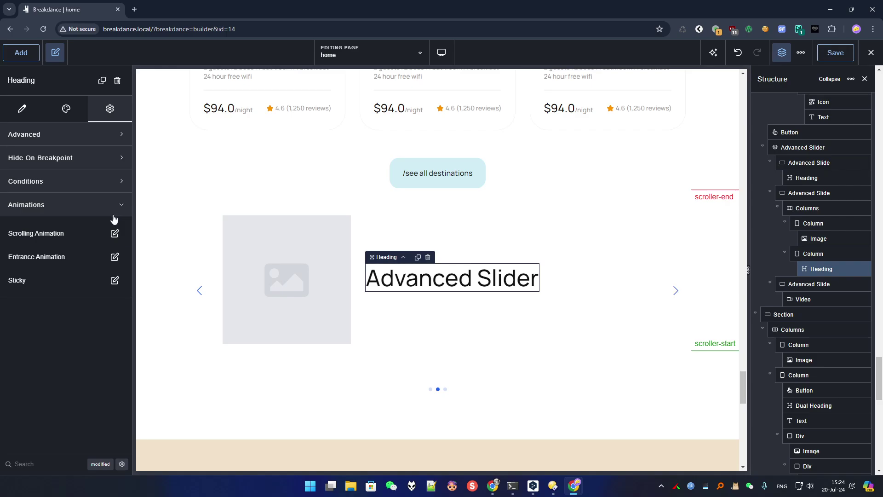
click(113, 313)
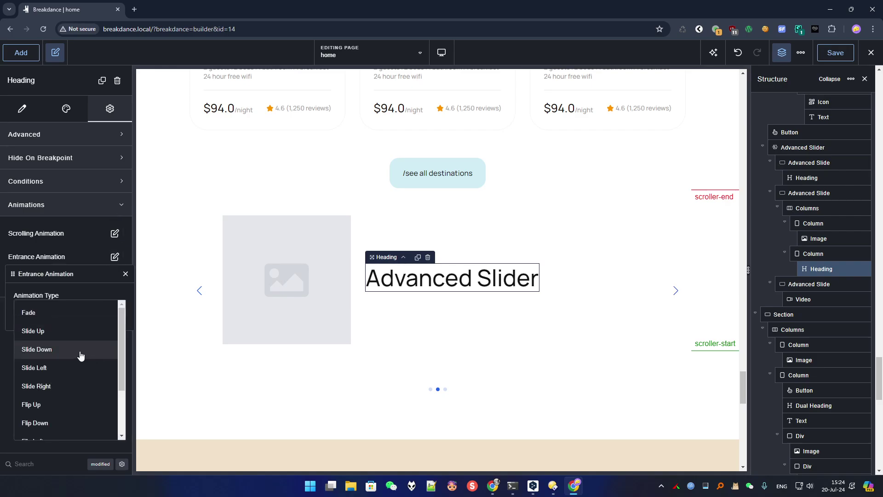
click(81, 349)
Preview the Advanced Slider by paging forward and back through its slides, ending on the video slide
click(676, 291)
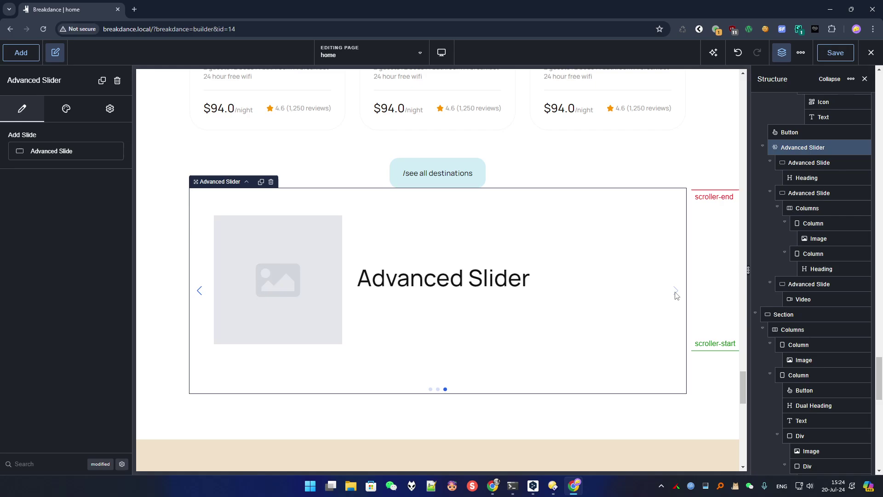
click(198, 294)
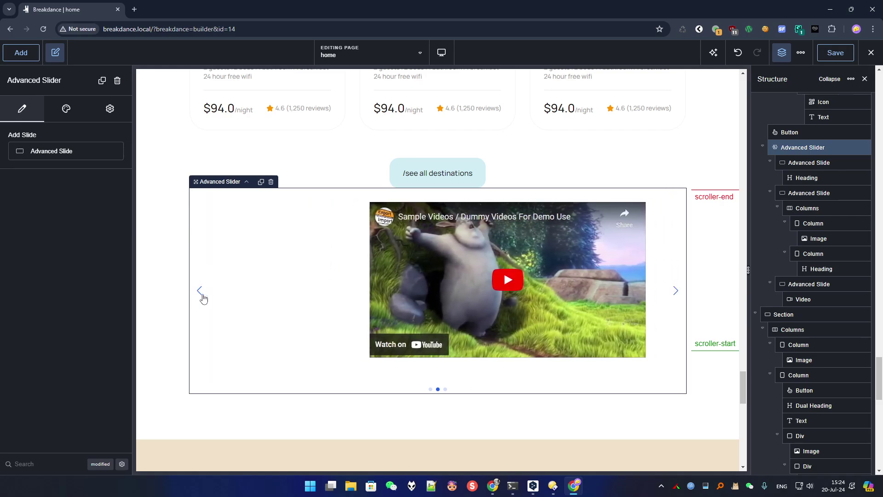
click(204, 298)
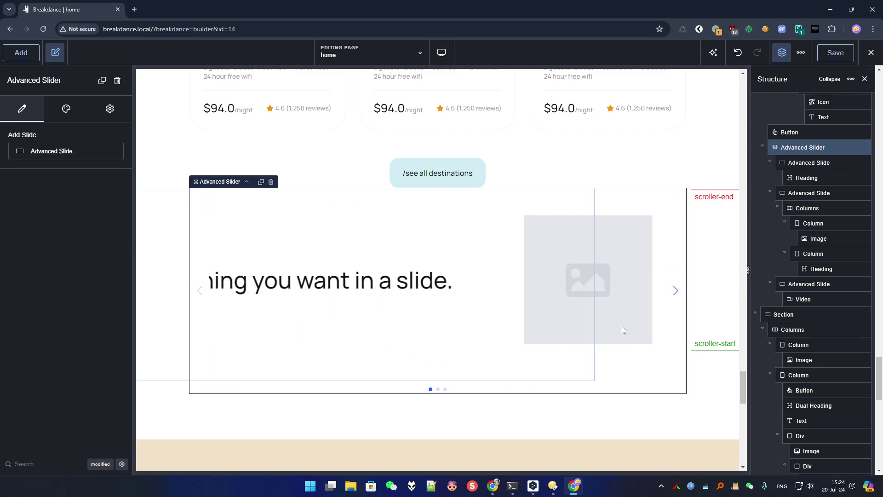
click(676, 293)
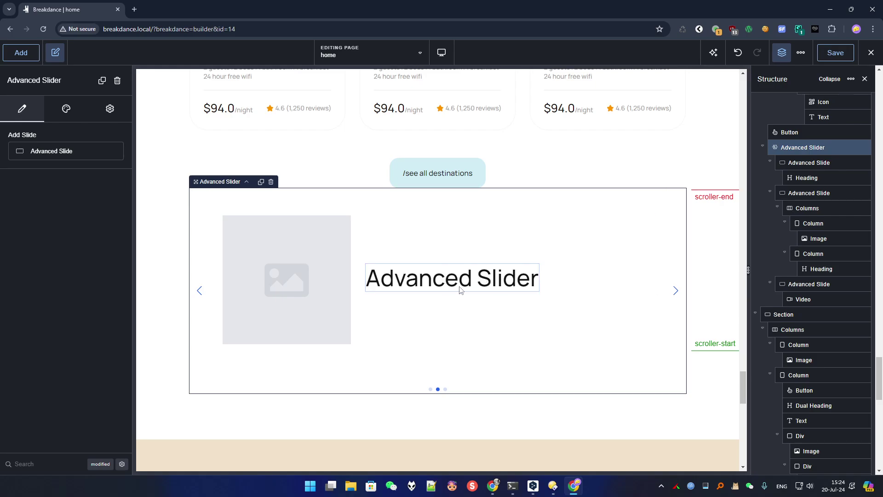
click(676, 291)
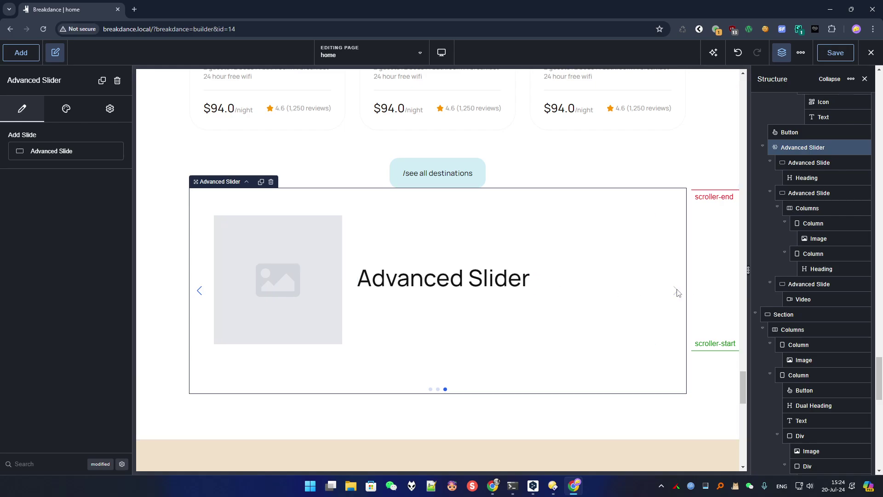
scroll(642, 357, down, 4)
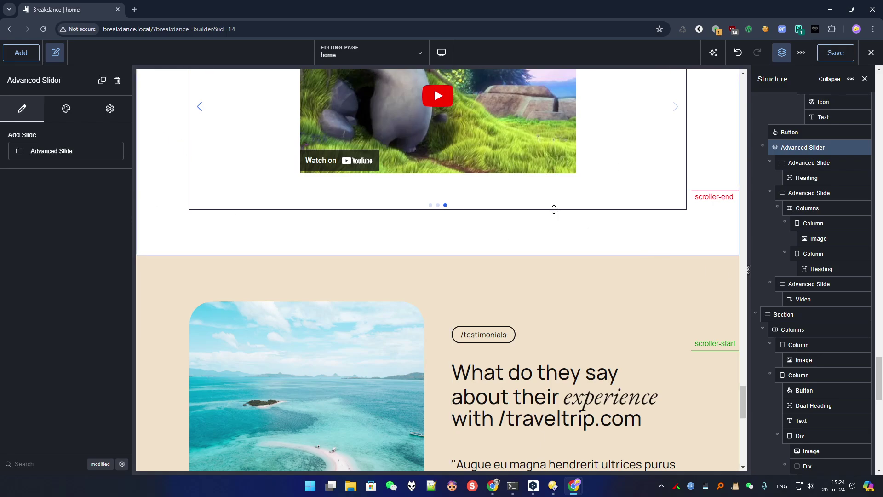
scroll(179, 242, up, 1)
scroll(180, 242, up, 3)
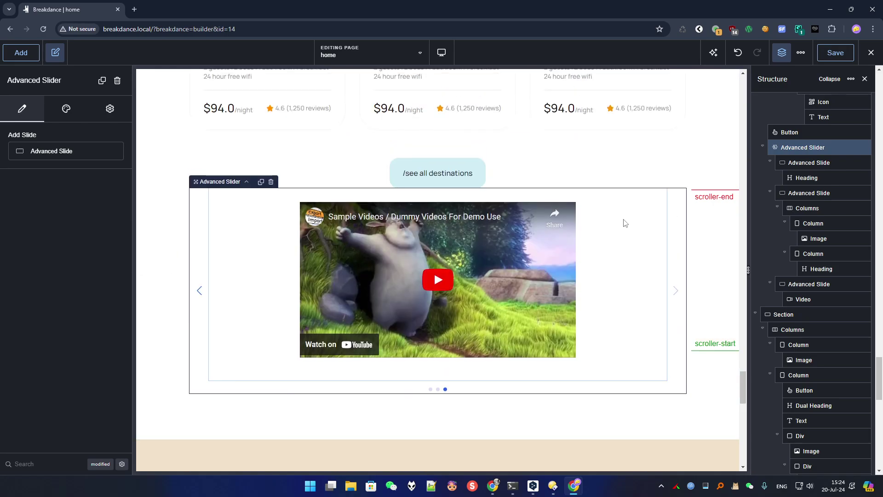
Open the design library and switch the design set to Fancy Sections
click(18, 53)
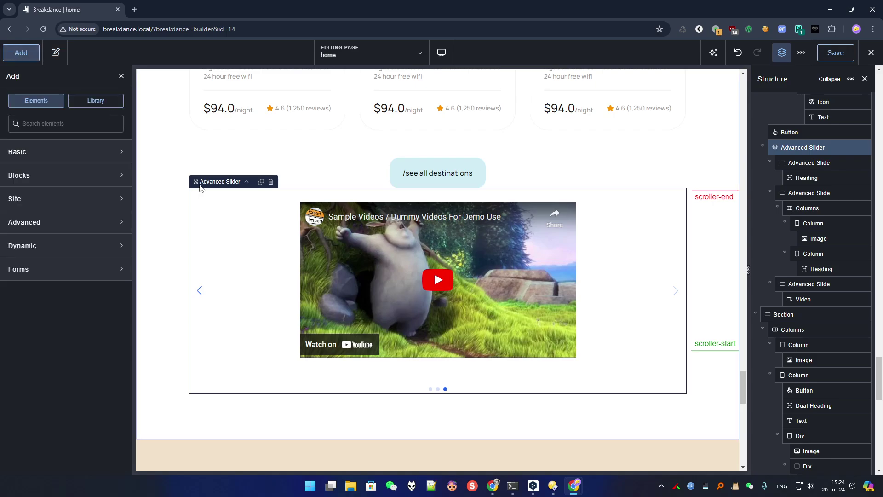
click(82, 99)
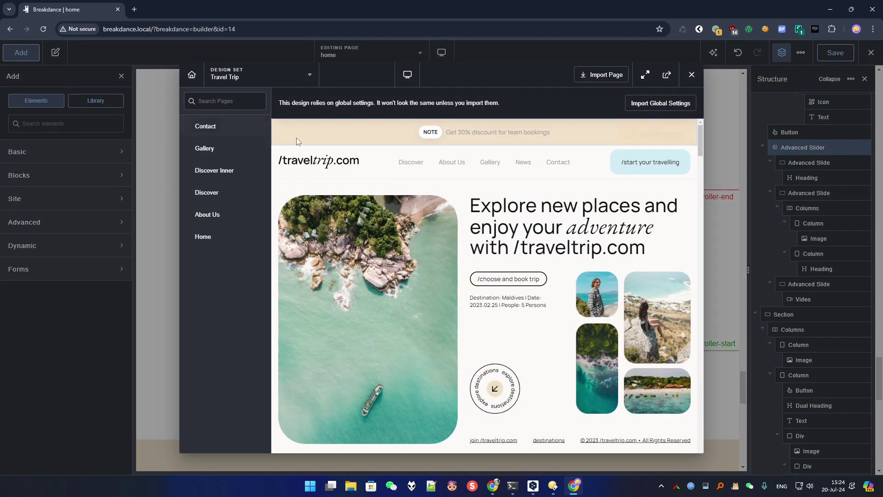
click(272, 77)
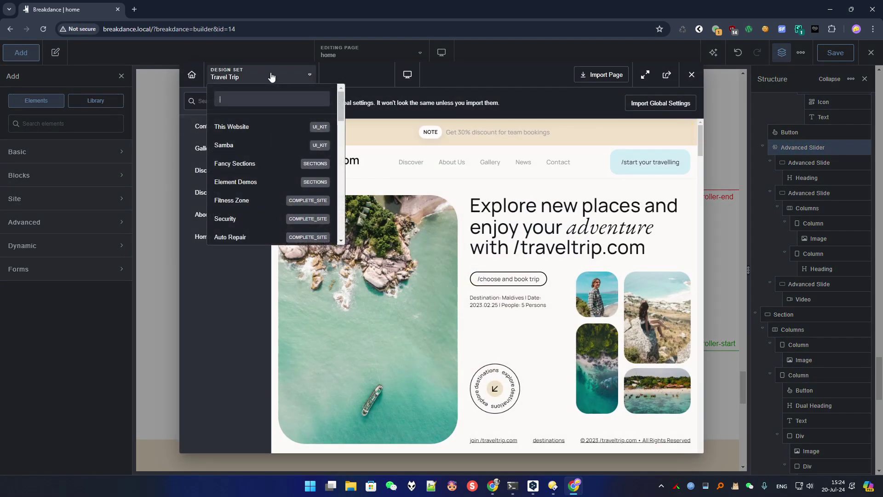
click(245, 164)
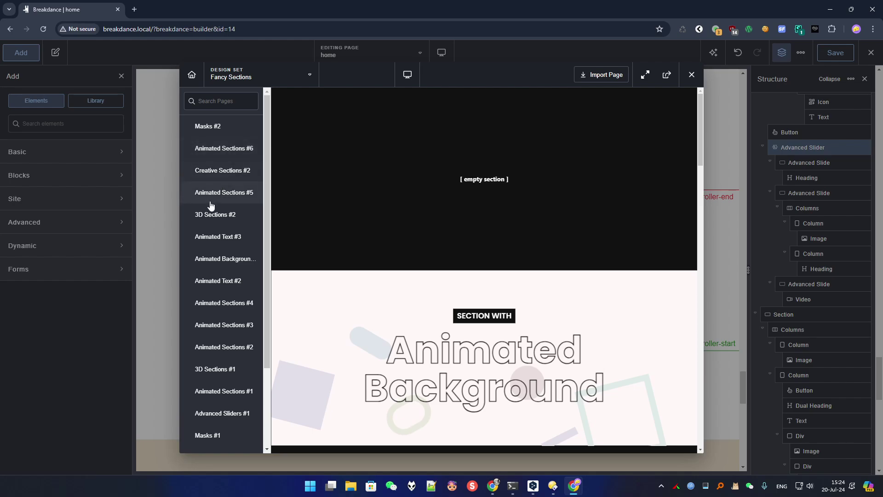
Examine how the Animated Background and Parallax Background sections in the design preview move during scrolling
scroll(509, 224, down, 1)
scroll(511, 225, down, 4)
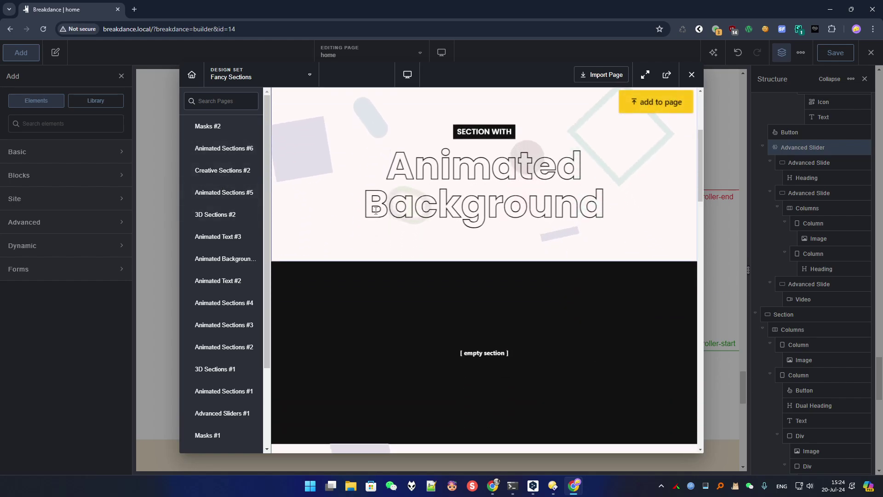
scroll(536, 232, up, 5)
scroll(529, 232, down, 4)
scroll(529, 231, up, 5)
scroll(527, 233, down, 4)
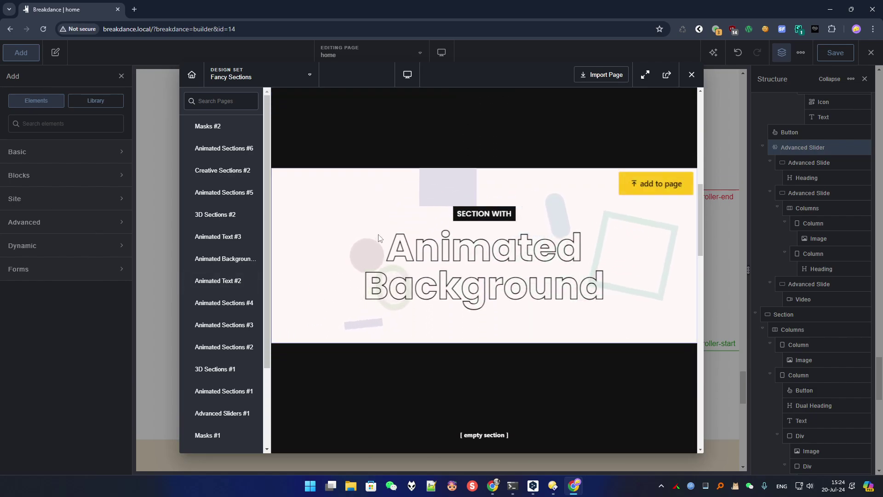
scroll(377, 232, down, 5)
scroll(379, 230, up, 2)
scroll(379, 230, up, 4)
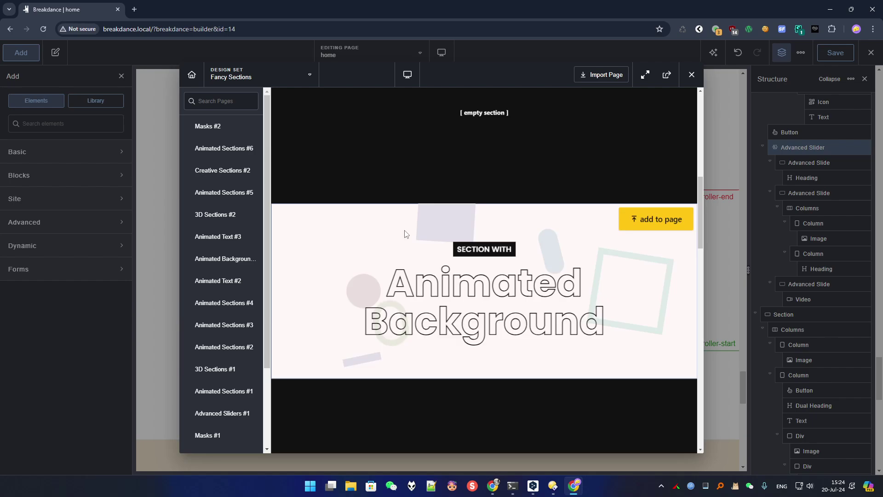
scroll(522, 316, down, 5)
scroll(444, 309, up, 4)
scroll(446, 305, down, 10)
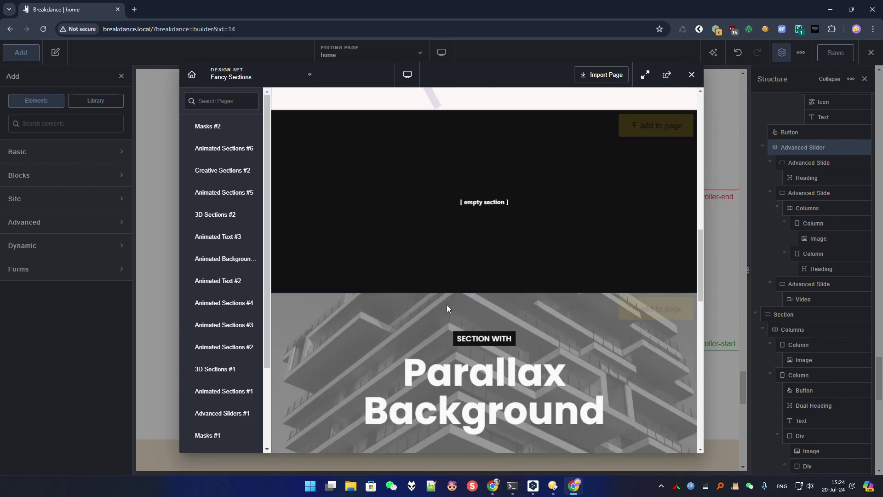
scroll(449, 291, up, 2)
scroll(449, 290, down, 3)
scroll(448, 289, up, 7)
scroll(447, 285, down, 2)
scroll(445, 283, up, 6)
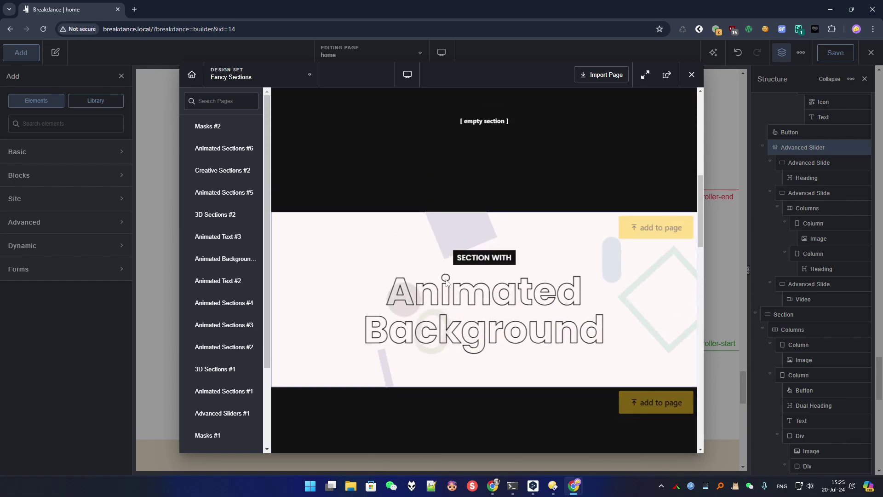
scroll(578, 265, up, 3)
scroll(570, 267, down, 4)
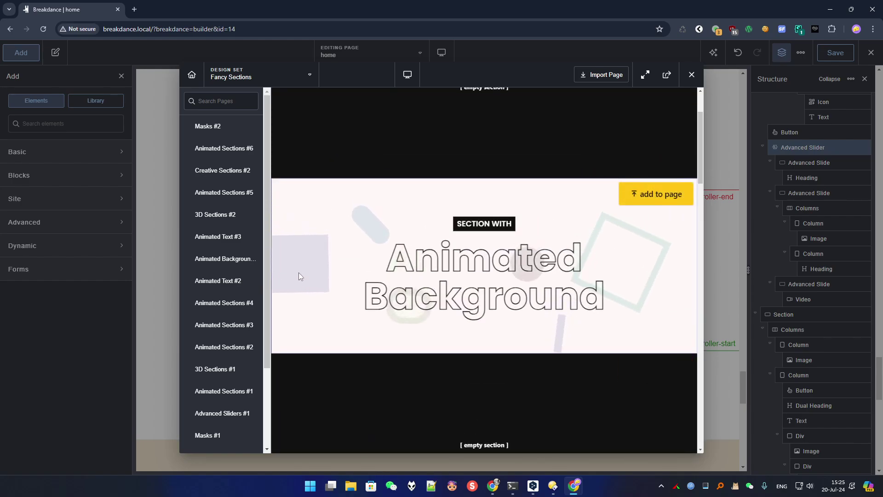
Load the Animated Sections #5 page and examine its scroll animations through the whole preview
click(221, 193)
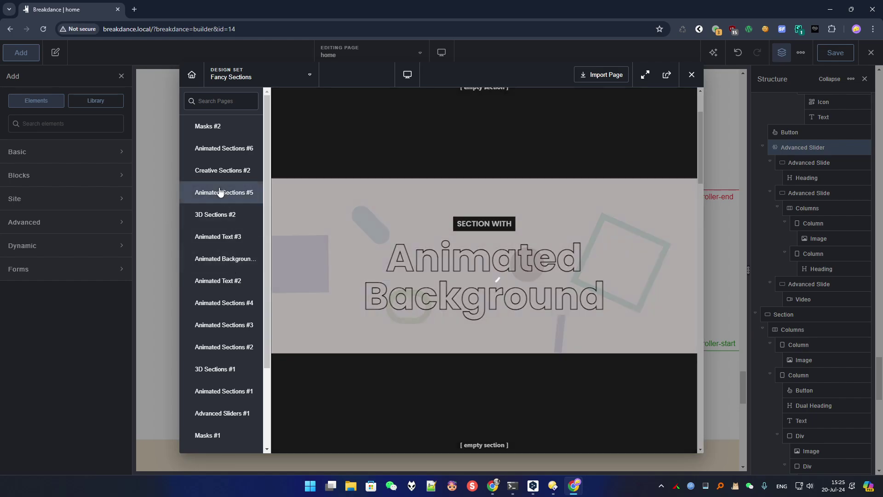
scroll(500, 268, down, 10)
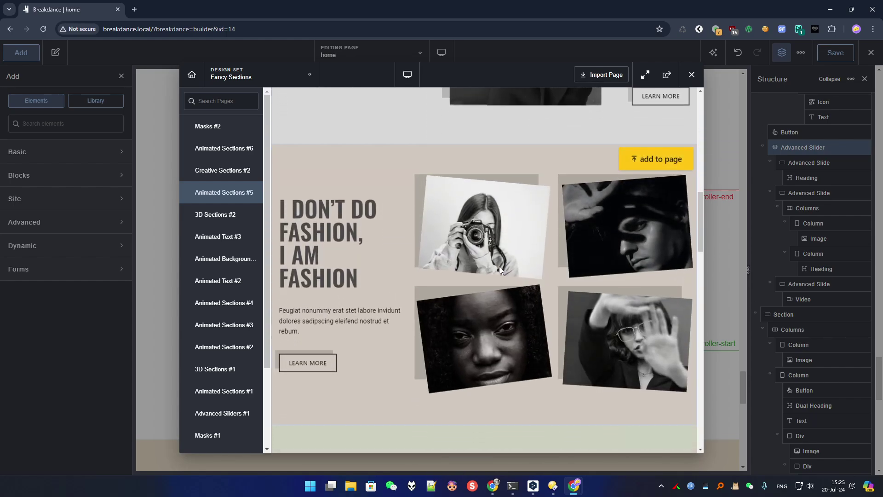
scroll(497, 268, up, 10)
scroll(496, 269, down, 12)
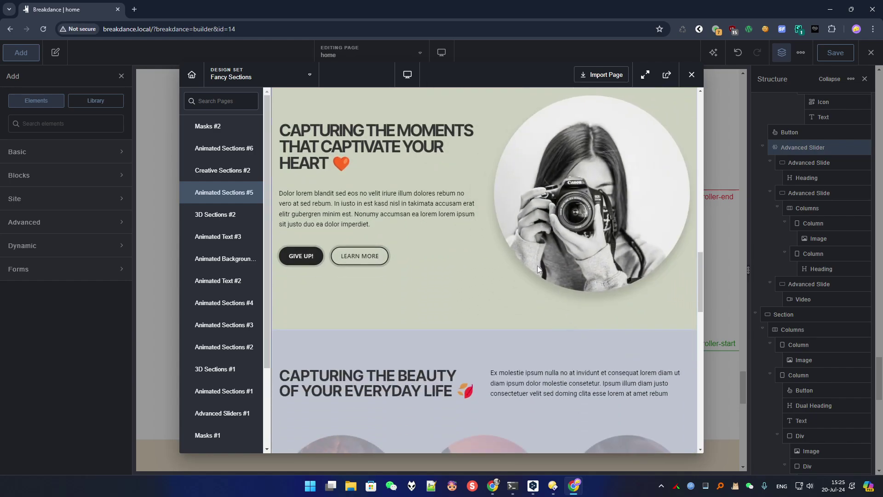
scroll(510, 239, down, 10)
scroll(502, 236, down, 5)
scroll(501, 235, up, 6)
scroll(499, 235, up, 15)
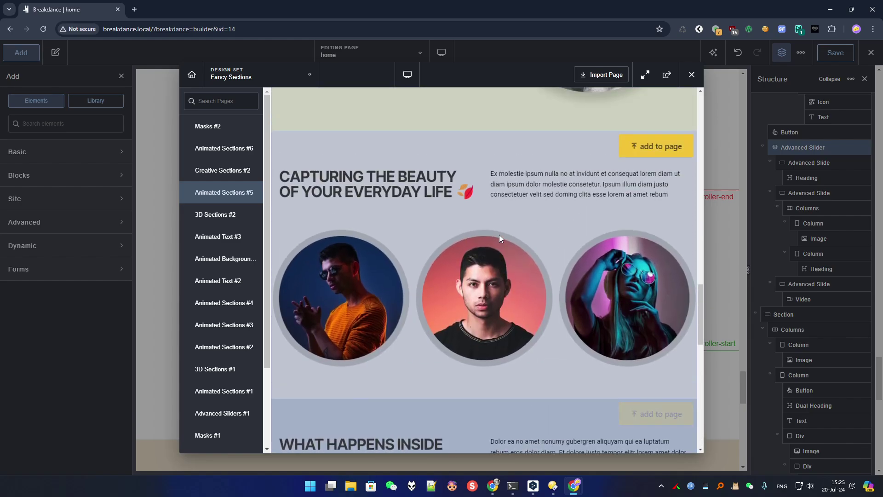
scroll(498, 233, up, 5)
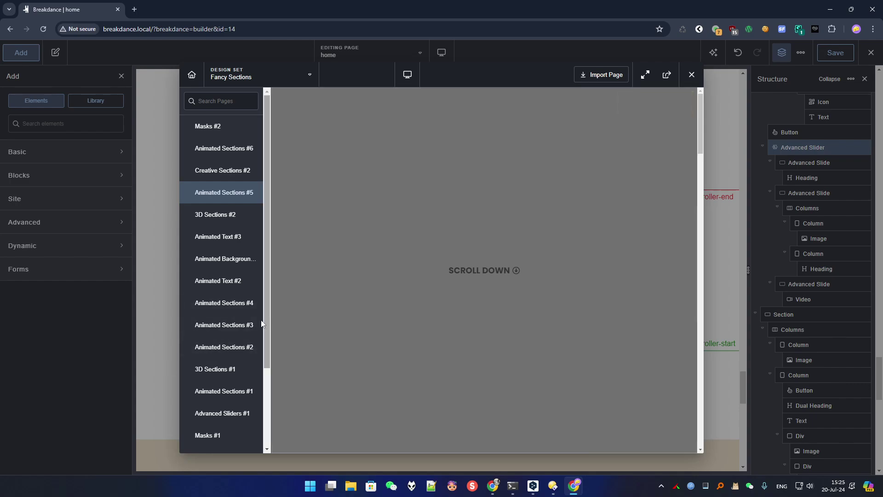
Look through the Fancy Sections page list, close the design library, and return to the section with the dark overlay
scroll(212, 322, down, 2)
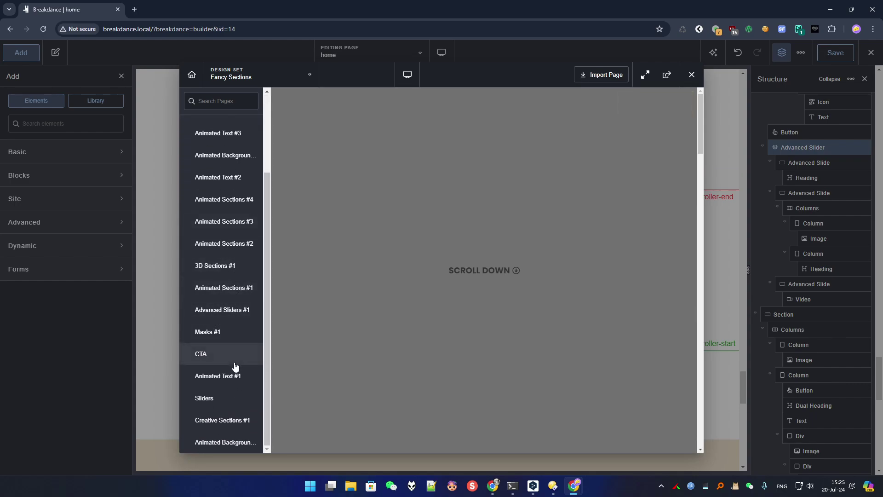
scroll(225, 359, up, 2)
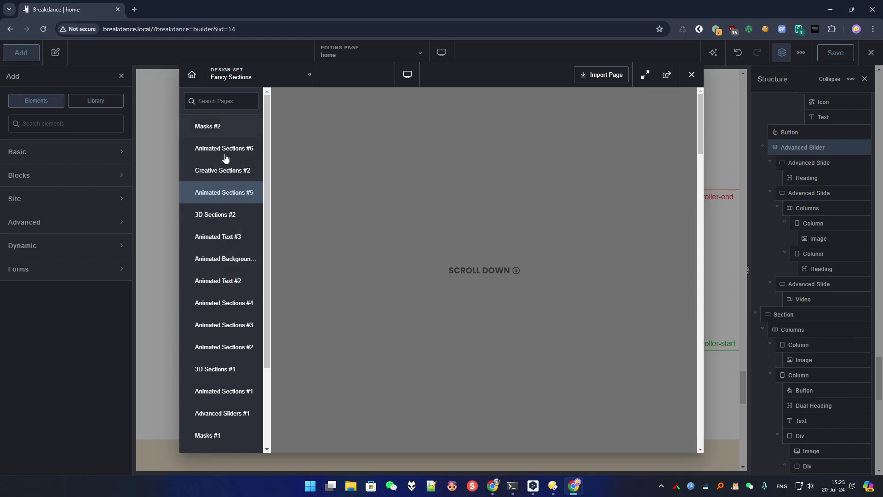
click(692, 76)
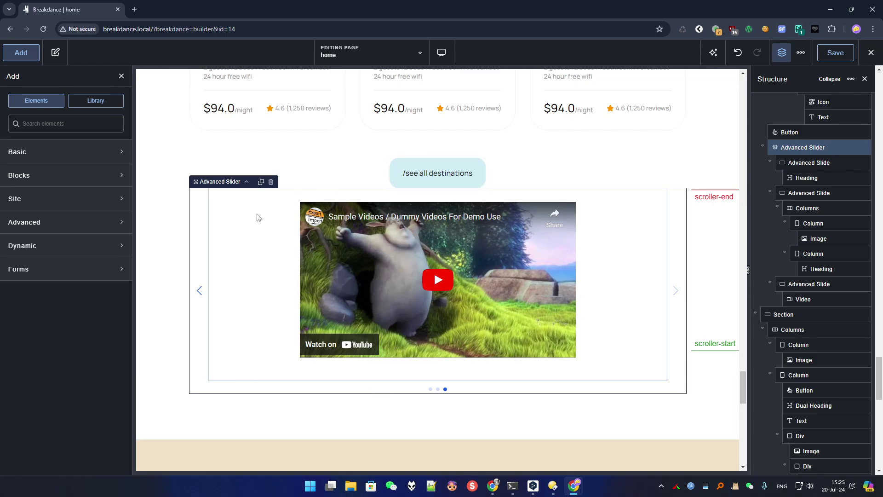
scroll(255, 225, up, 15)
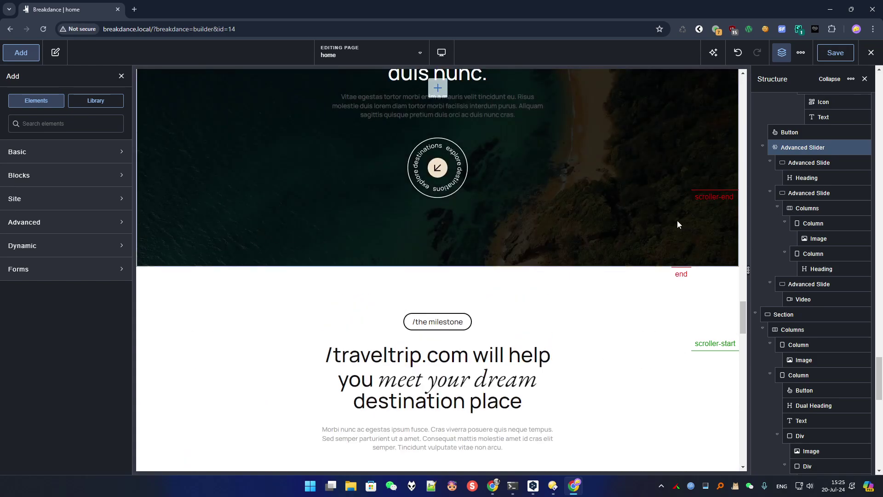